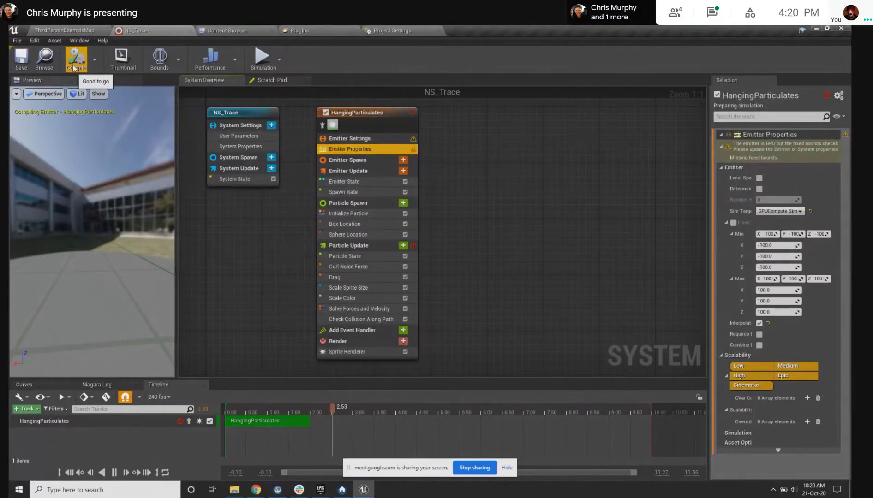
# In the Check Collision Along Path module, reset CollisionQuery to Collision Query and set EndPosition to the Simulation Position input
pyautogui.moveTo(455, 236); pyautogui.dragTo(492, 215, button='right')
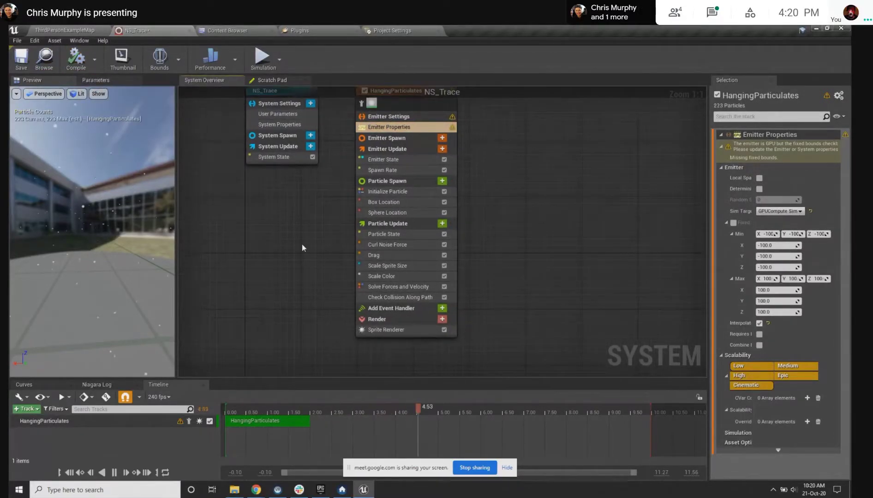
pyautogui.moveTo(137, 255); pyautogui.dragTo(119, 260)
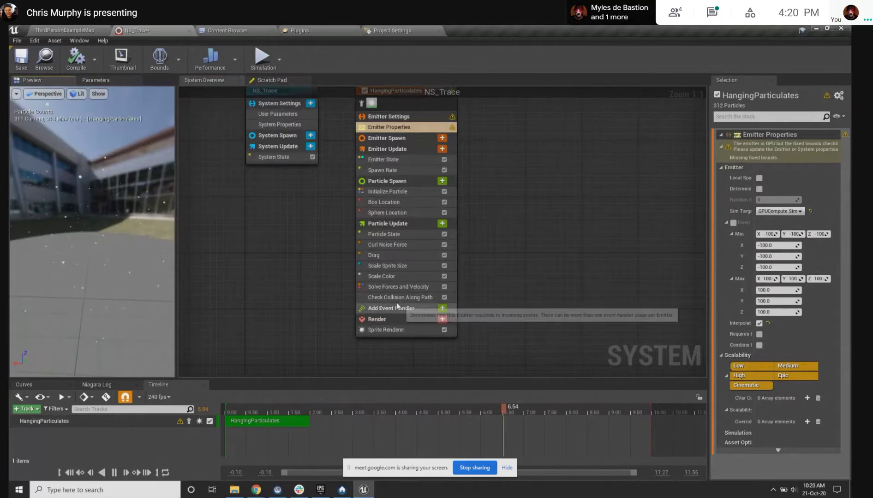
pyautogui.click(367, 298)
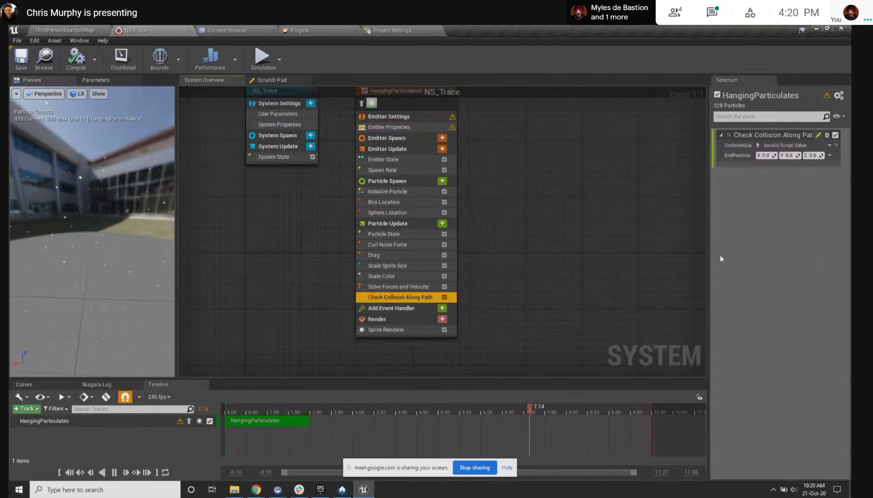
pyautogui.click(835, 145)
pyautogui.click(829, 156)
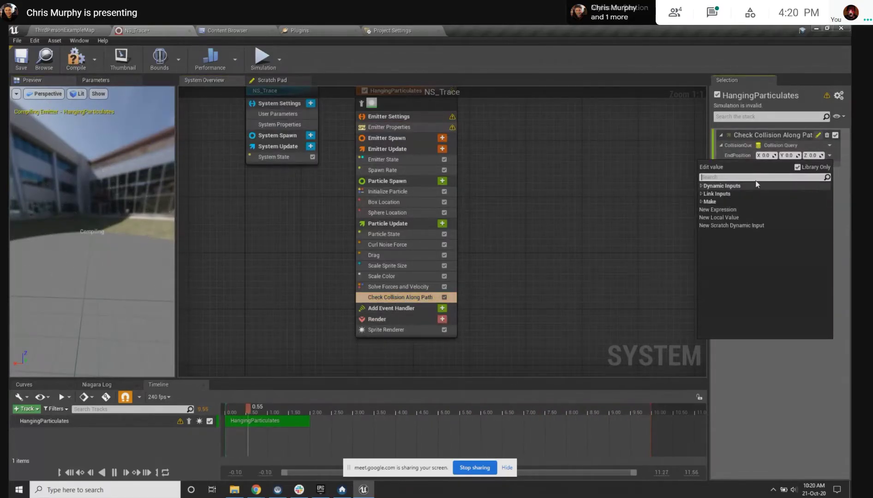
pyautogui.write('simul')
pyautogui.press('Return')
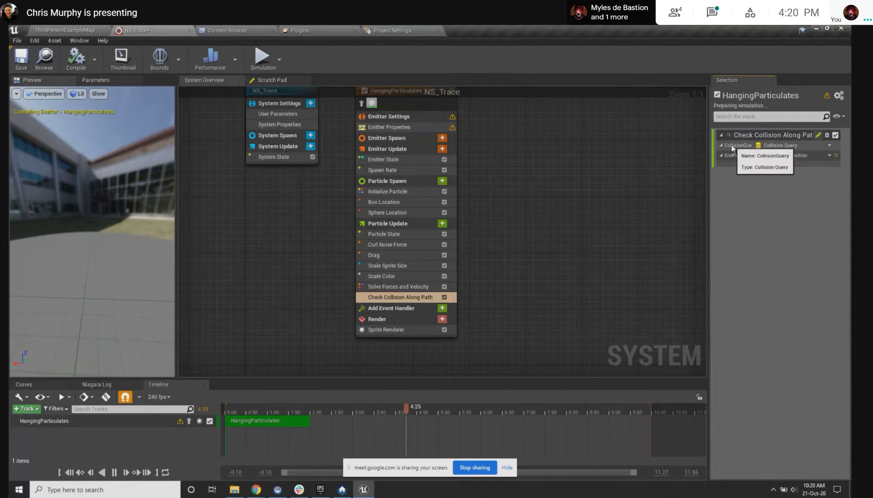
# Bind the Sprite Renderer's position to the particles' ProjectedPosition attribute and save the Niagara system
pyautogui.moveTo(641, 220); pyautogui.dragTo(614, 194, button='right')
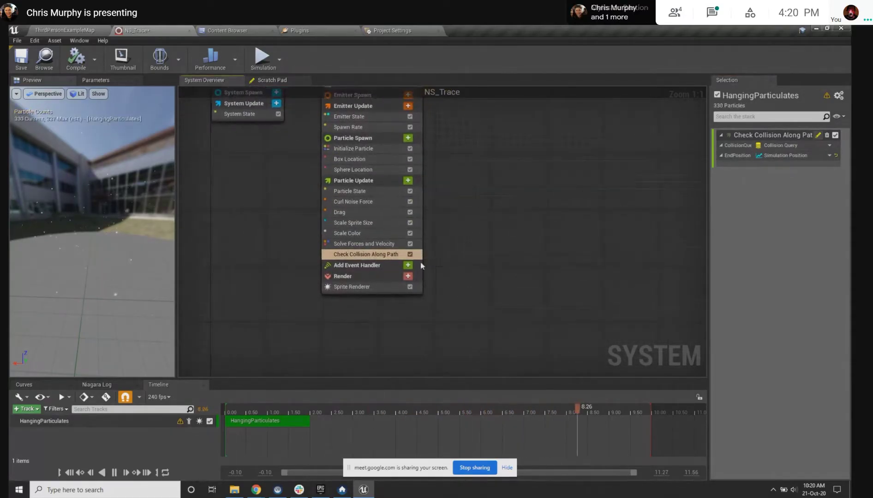
pyautogui.click(367, 287)
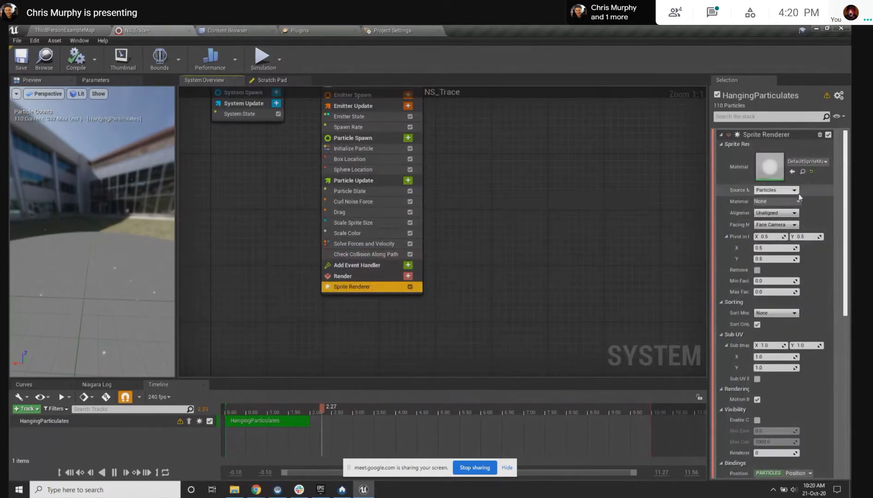
pyautogui.scroll(-5, 805, 231)
pyautogui.scroll(-3, 812, 248)
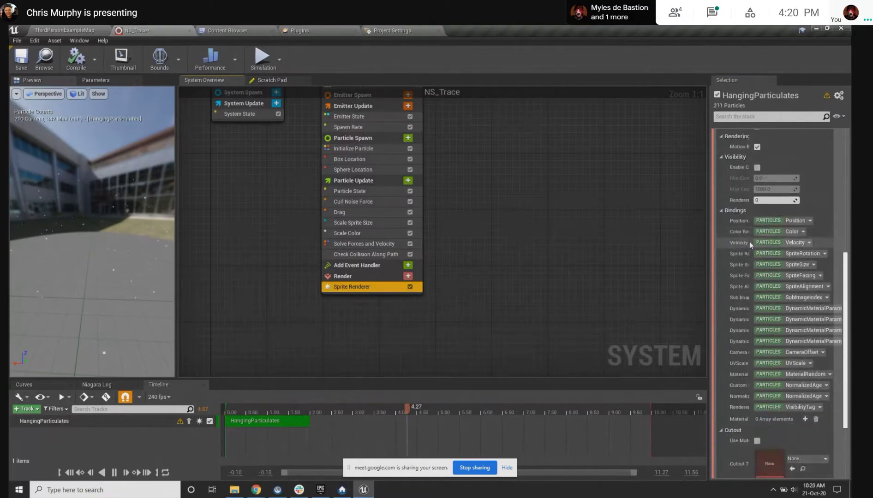
pyautogui.moveTo(751, 243); pyautogui.dragTo(774, 243)
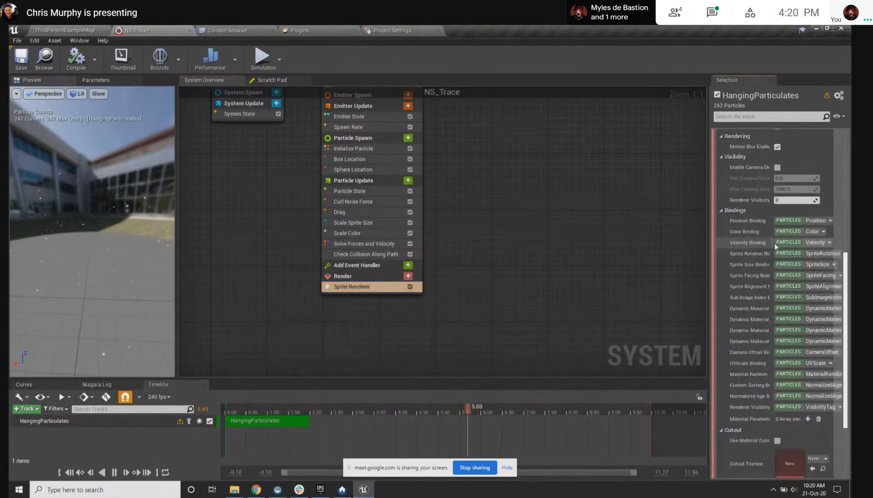
pyautogui.click(817, 221)
pyautogui.click(805, 293)
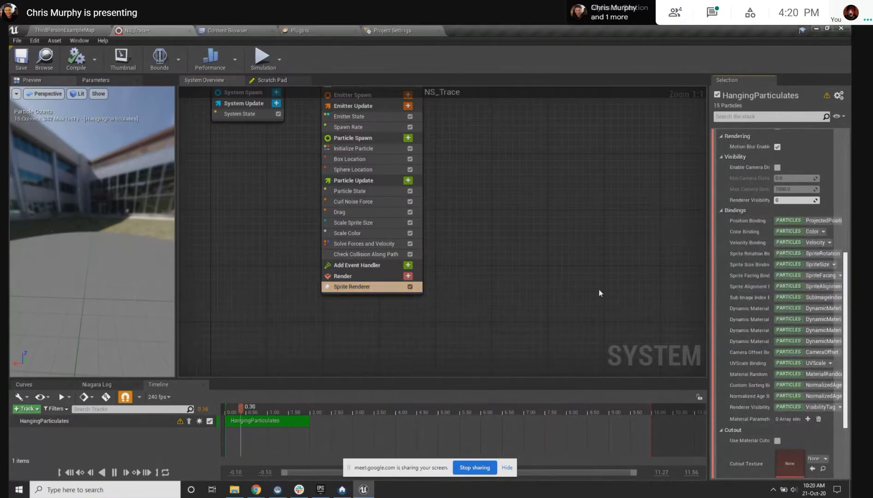
pyautogui.moveTo(498, 272); pyautogui.dragTo(501, 302, button='right')
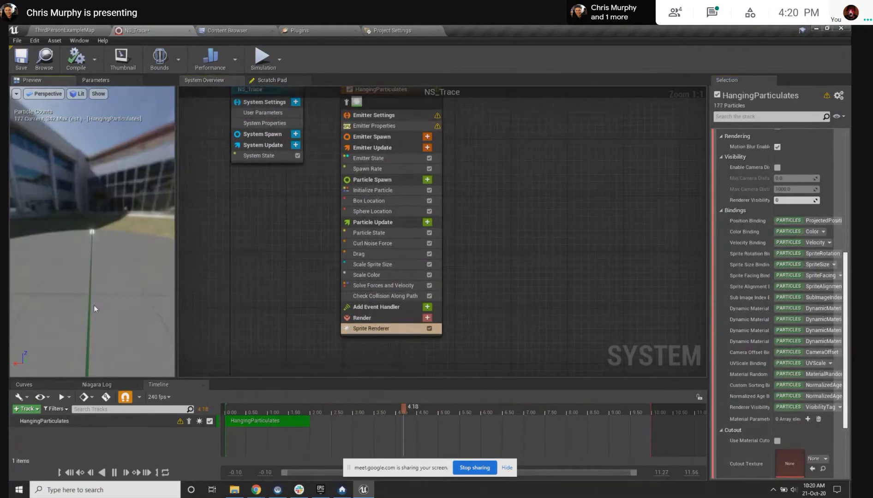
pyautogui.click(45, 68)
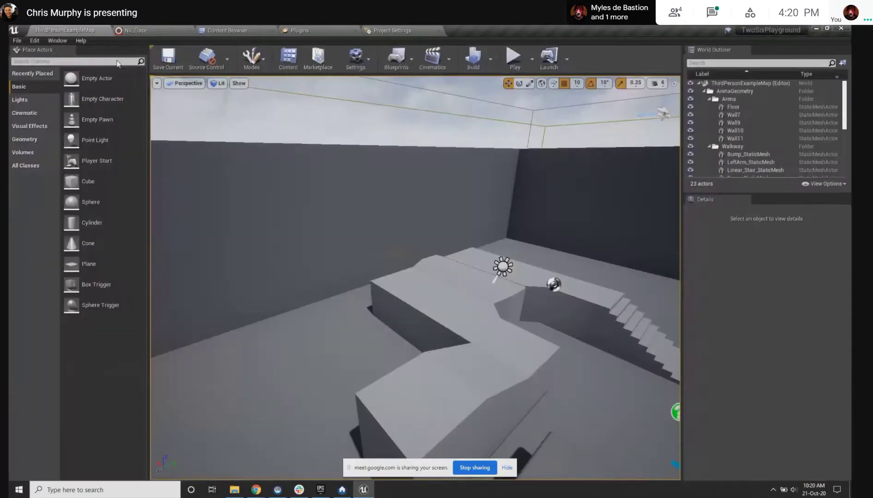
# Place the NS_Trace system from the content folder on the raised walkway in the level and inspect its particles in game view
pyautogui.click(226, 30)
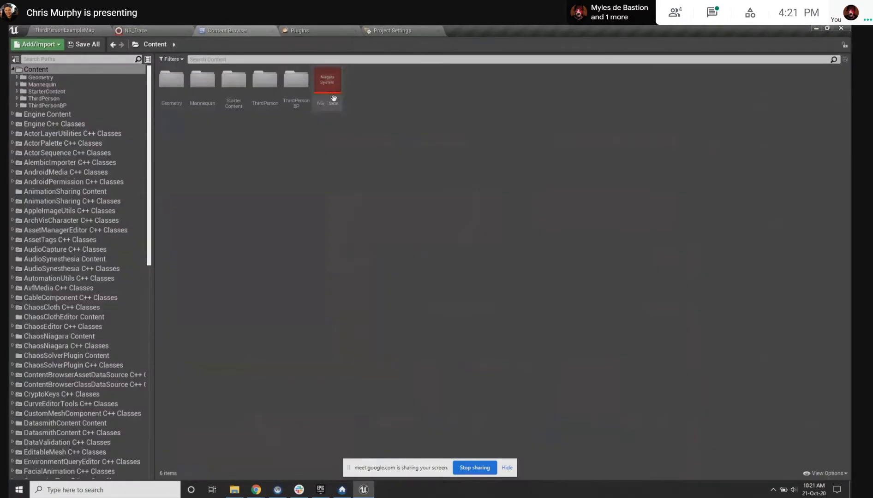
pyautogui.moveTo(326, 81); pyautogui.dragTo(77, 27)
pyautogui.moveTo(503, 354); pyautogui.dragTo(503, 354)
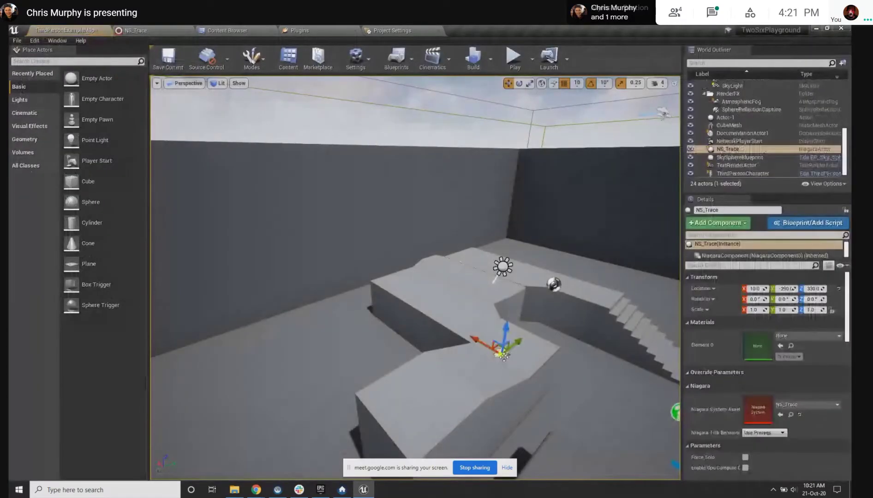
pyautogui.moveTo(503, 355); pyautogui.dragTo(542, 392, button='right')
pyautogui.press('g')
pyautogui.press('g')
pyautogui.press('f')
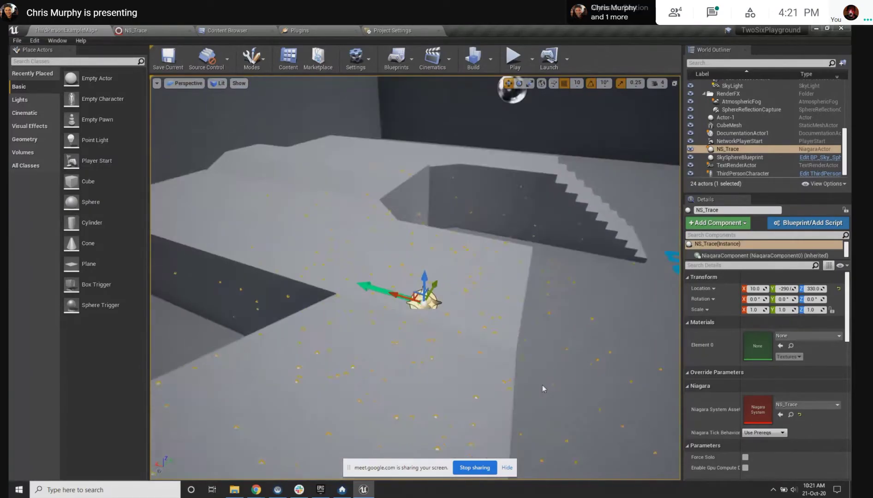
# In NS_Trace, disable the Box Location module, enable Hemisphere Z in Sphere Location, and save the system
pyautogui.click(258, 30)
pyautogui.click(149, 28)
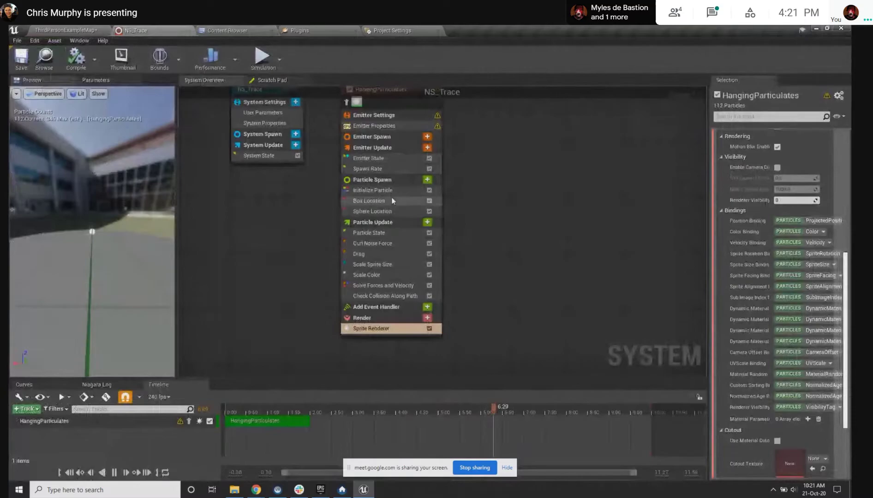
pyautogui.click(415, 201)
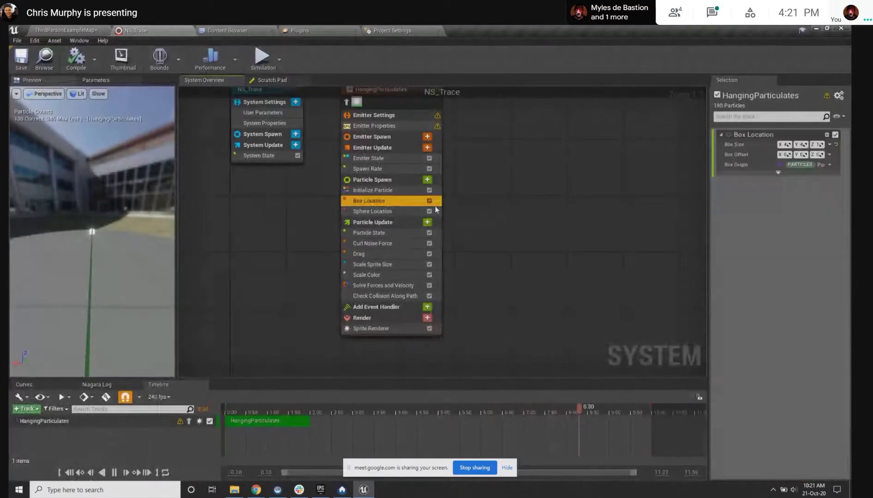
pyautogui.click(430, 201)
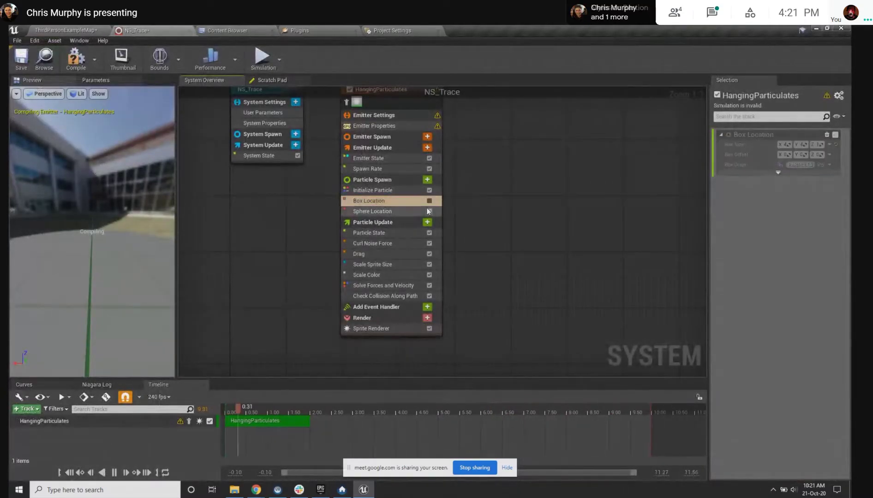
pyautogui.click(409, 211)
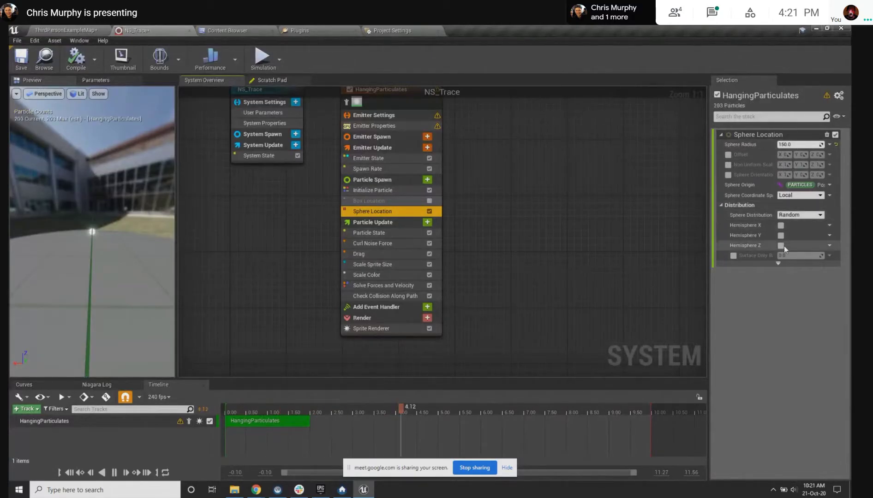
pyautogui.click(27, 65)
pyautogui.click(69, 28)
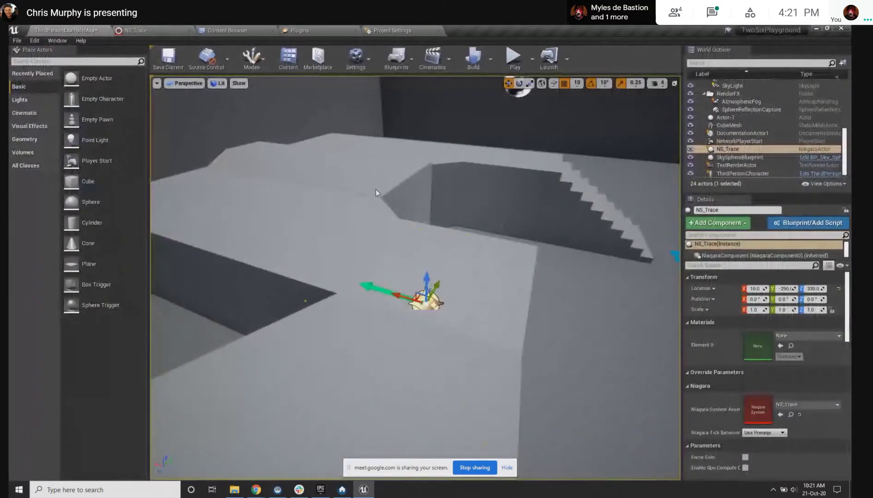
# Move the NS_Trace actor over to the third-person character to check its particles there, and delete the actor from the level
pyautogui.moveTo(376, 191); pyautogui.dragTo(359, 167, button='right')
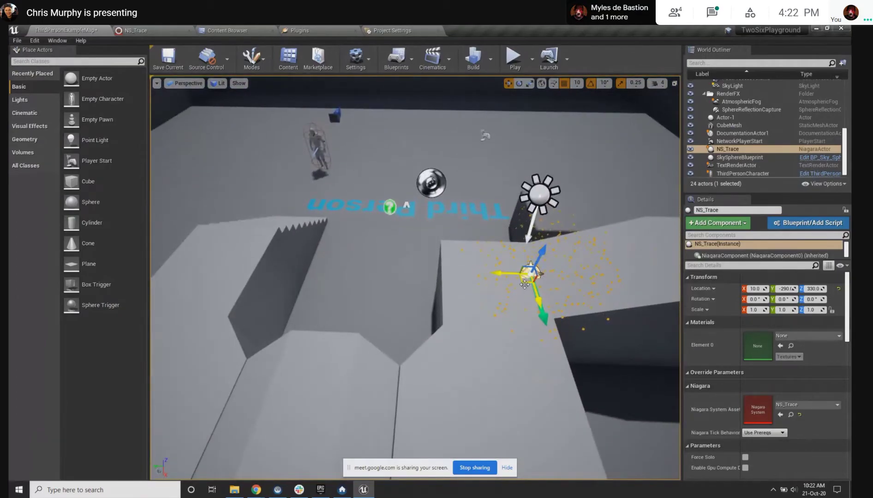
pyautogui.moveTo(391, 201); pyautogui.dragTo(483, 177, button='right')
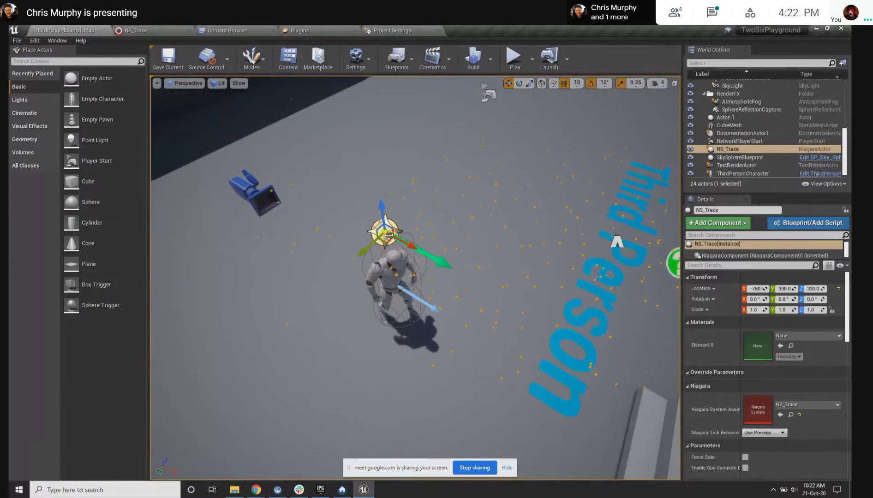
pyautogui.press('Delete')
# Add a Niagara Particle System component to ThirdPersonCharacter and assign NS_Trace as its system asset
pyautogui.click(375, 261)
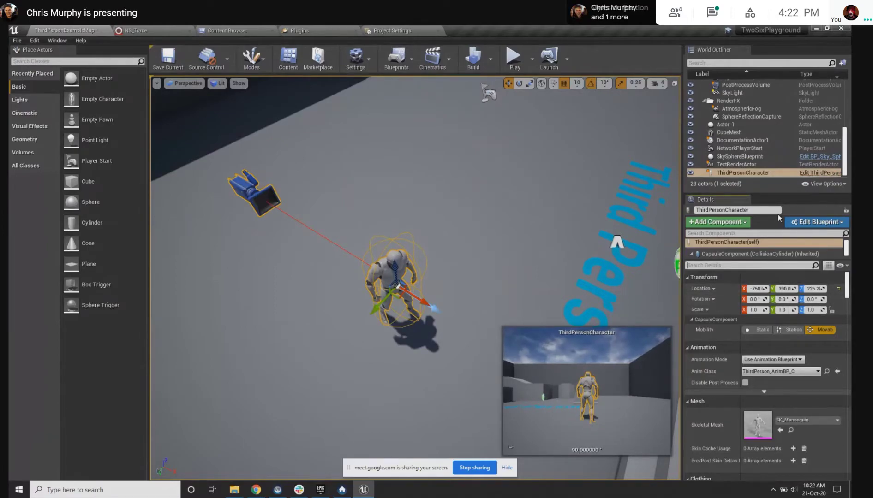
pyautogui.click(718, 224)
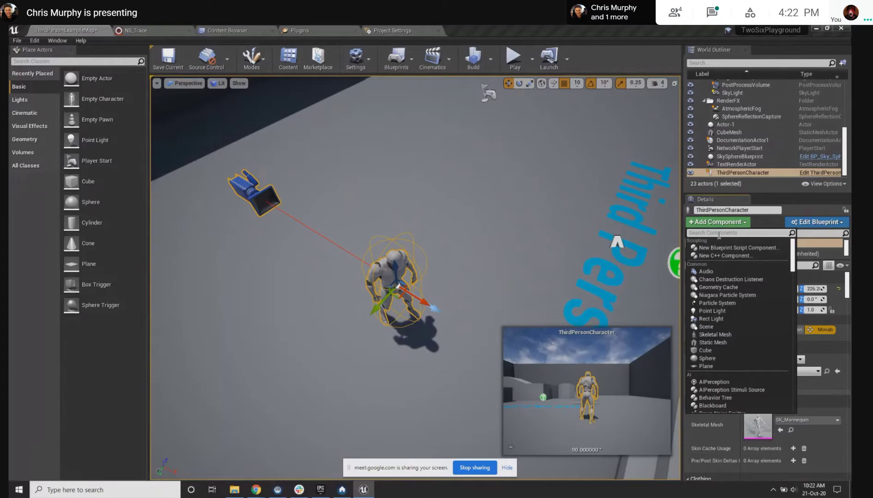
pyautogui.write('niaga')
pyautogui.click(733, 248)
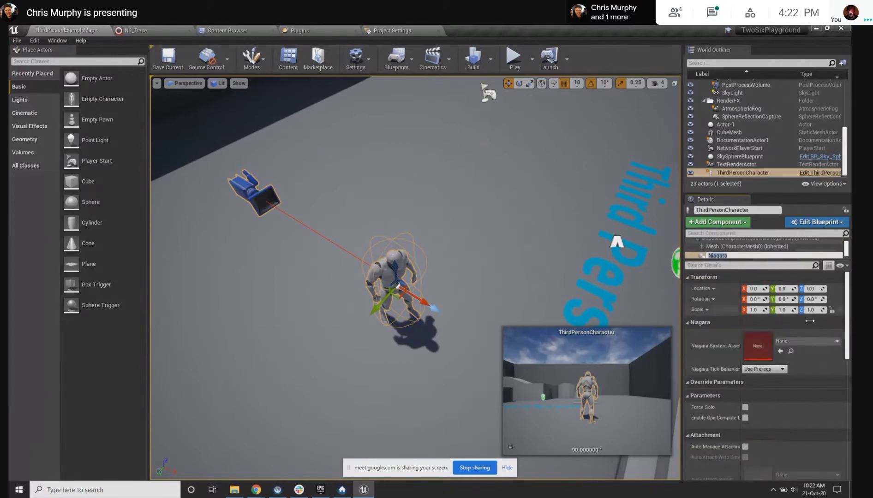
pyautogui.click(809, 341)
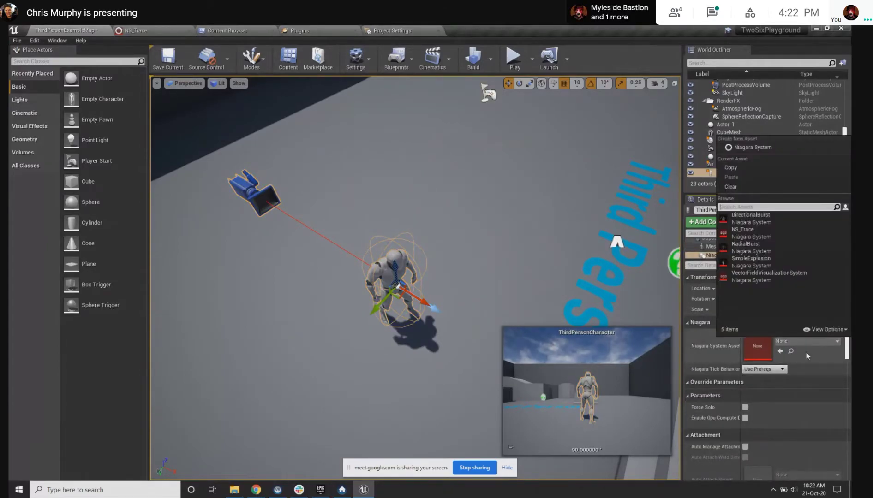
pyautogui.click(754, 232)
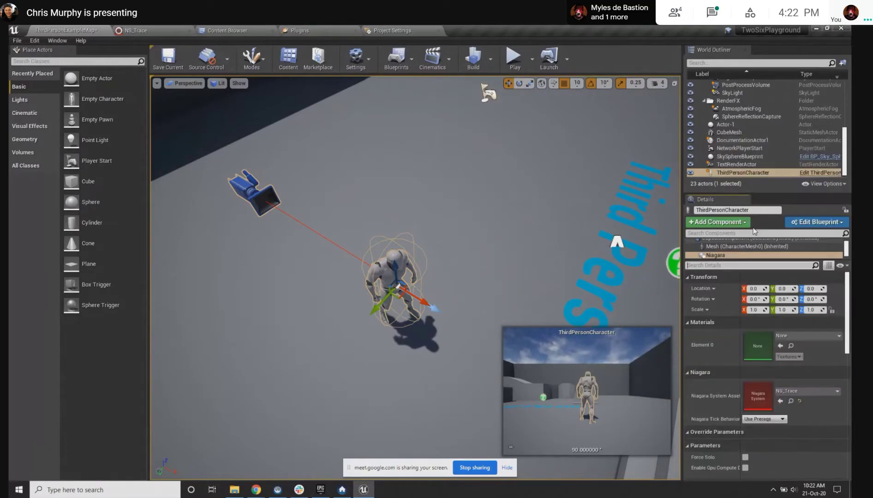
# Frame the character in game view and examine how the particles land on its body
pyautogui.press('f')
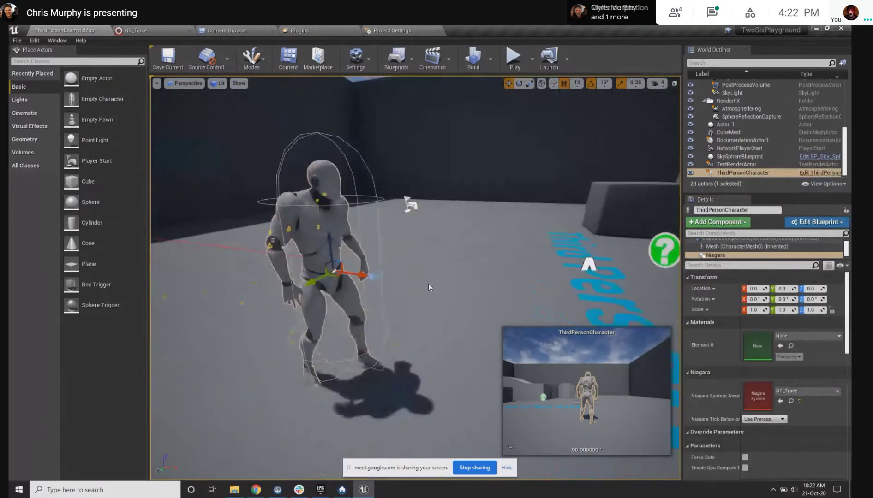
pyautogui.moveTo(424, 275); pyautogui.dragTo(442, 272, button='right')
pyautogui.press('g')
pyautogui.press('g')
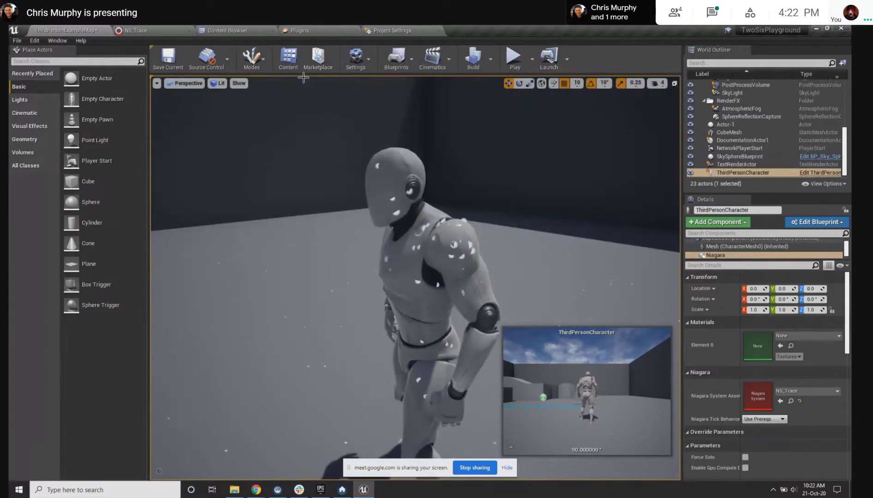
# Set the Scene Depth Test node's Particle Radius to 3.0 in the CheckCollisionAlongPath script and return to the level
pyautogui.click(191, 29)
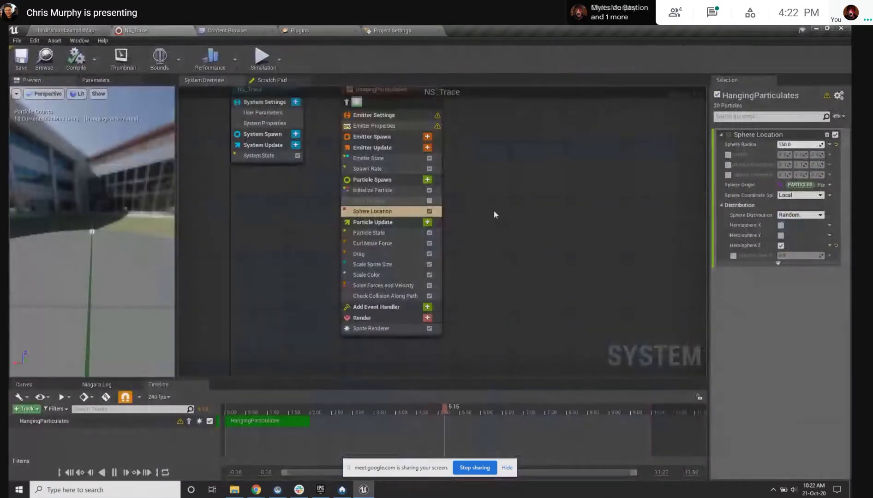
pyautogui.click(392, 285)
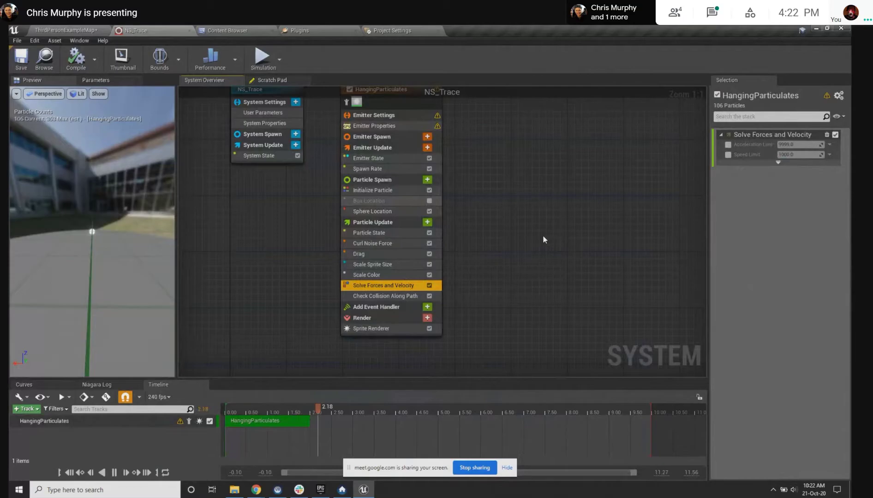
pyautogui.click(414, 296)
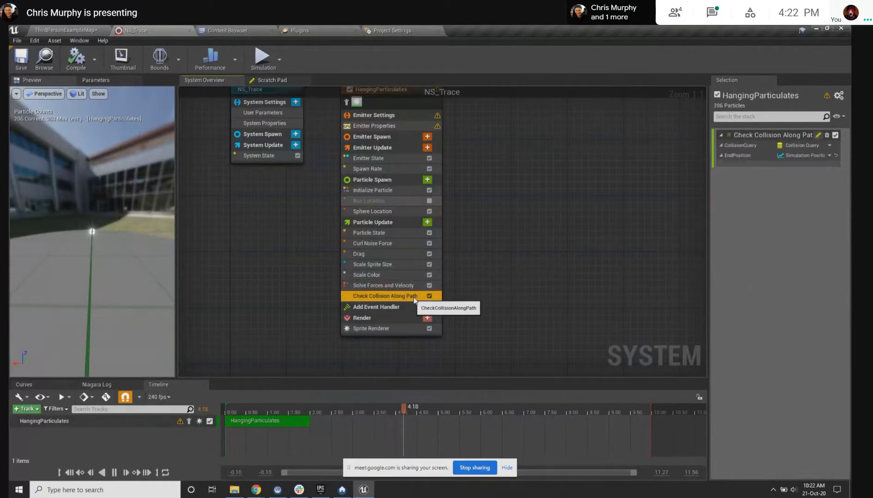
pyautogui.doubleClick(406, 296)
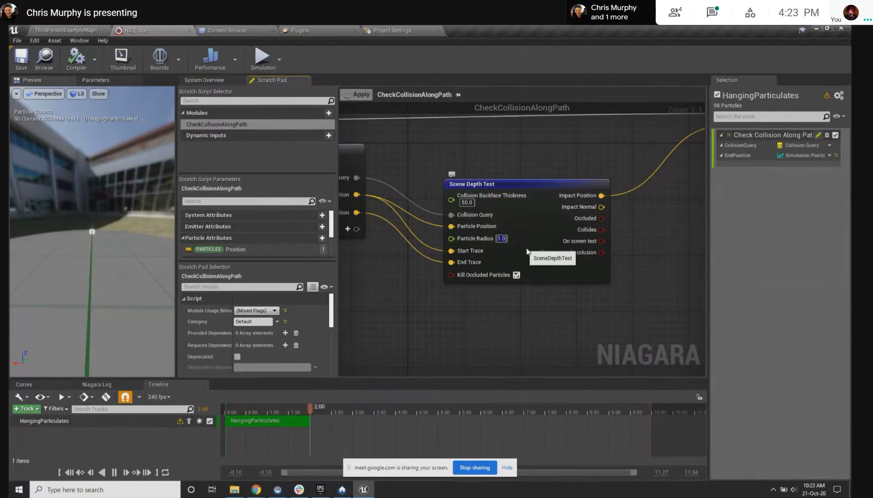
pyautogui.write('3')
pyautogui.press('Return')
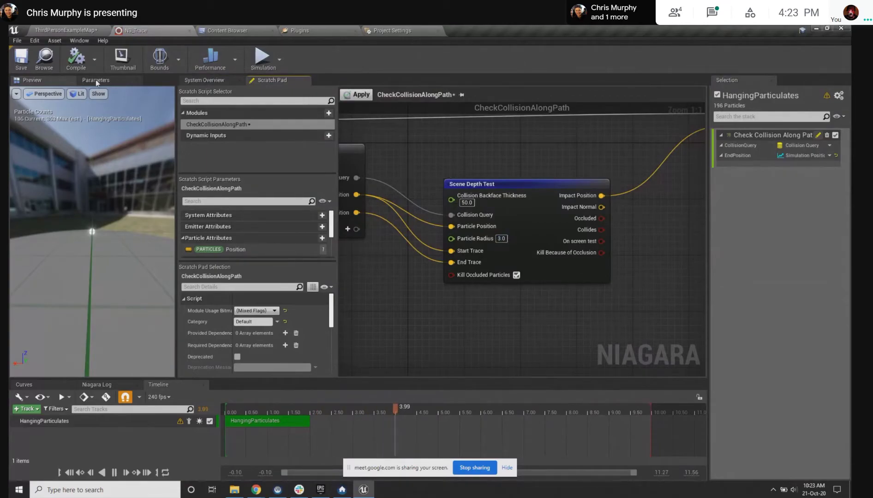
pyautogui.click(41, 28)
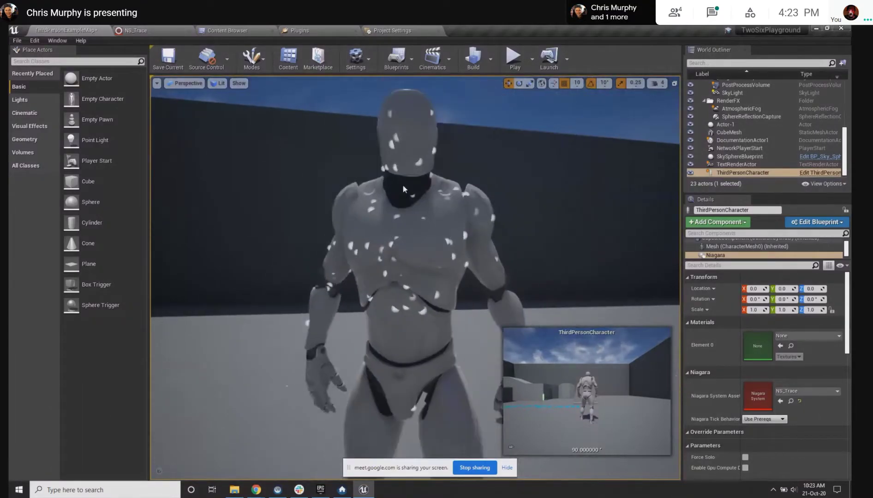
# Examine the particles on the third-person character in the level from farther away and from several angles
pyautogui.scroll(2, 403, 179)
pyautogui.scroll(-10, 403, 182)
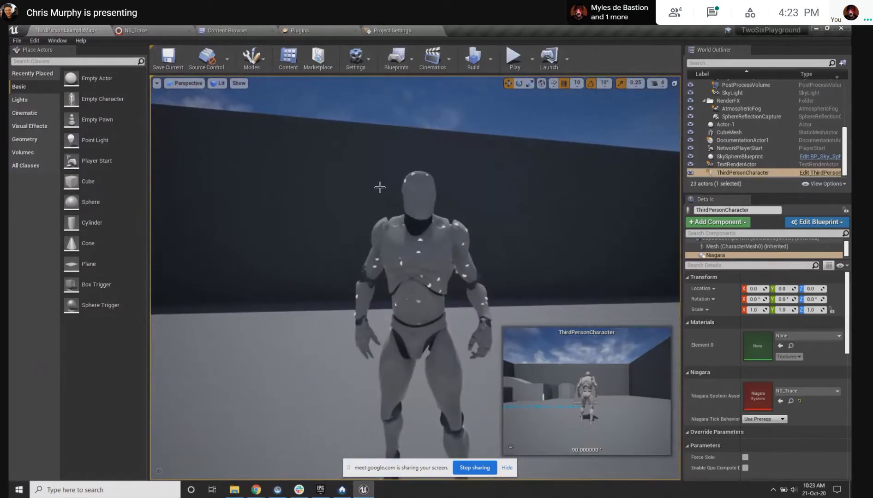
pyautogui.moveTo(380, 187); pyautogui.dragTo(199, 193, button='right')
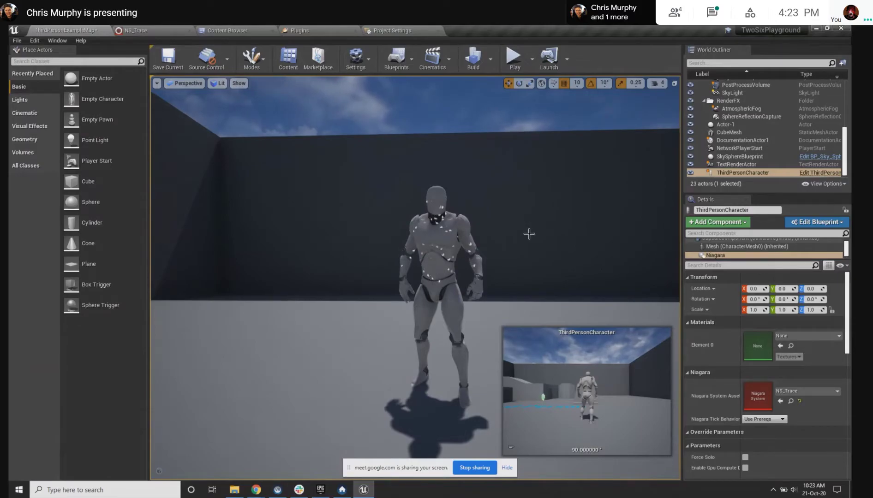
pyautogui.moveTo(529, 234); pyautogui.dragTo(545, 250, button='right')
pyautogui.press('s')
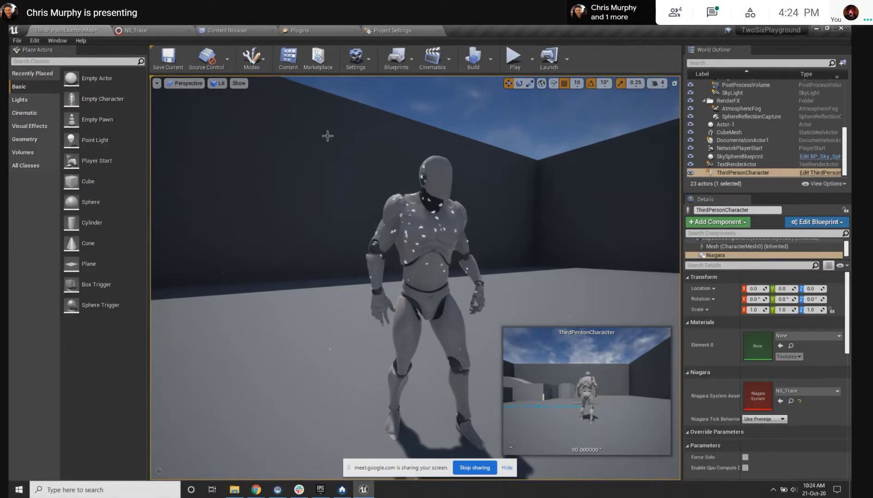
# Compare the Scene Depth Test node's settings in NS_Trace with the particles on the character in the level
pyautogui.click(167, 28)
pyautogui.moveTo(429, 160); pyautogui.dragTo(468, 151, button='right')
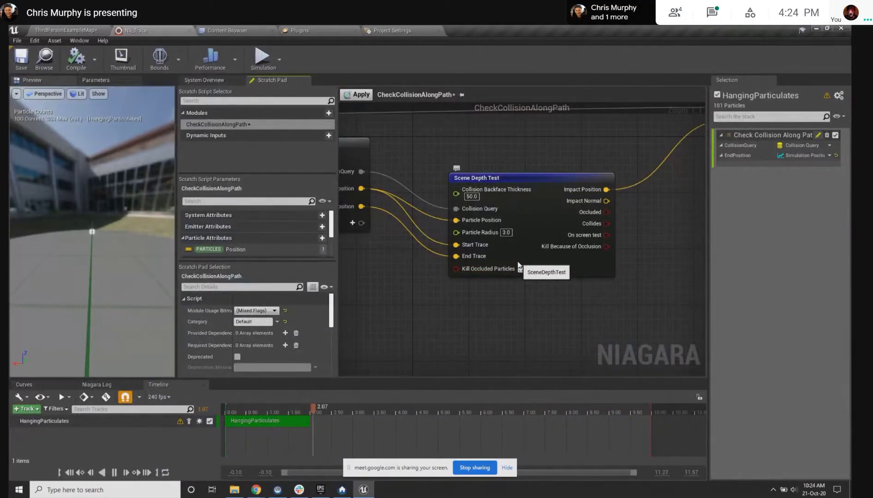
pyautogui.click(66, 30)
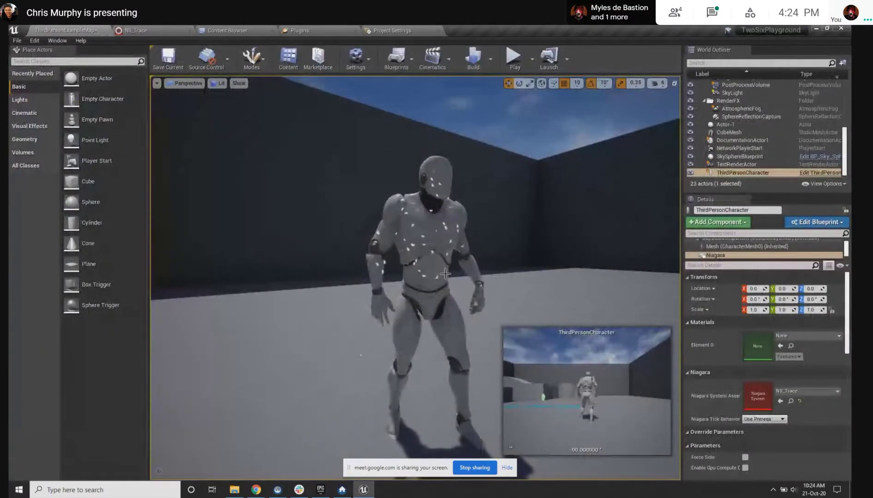
pyautogui.click(150, 28)
pyautogui.click(63, 29)
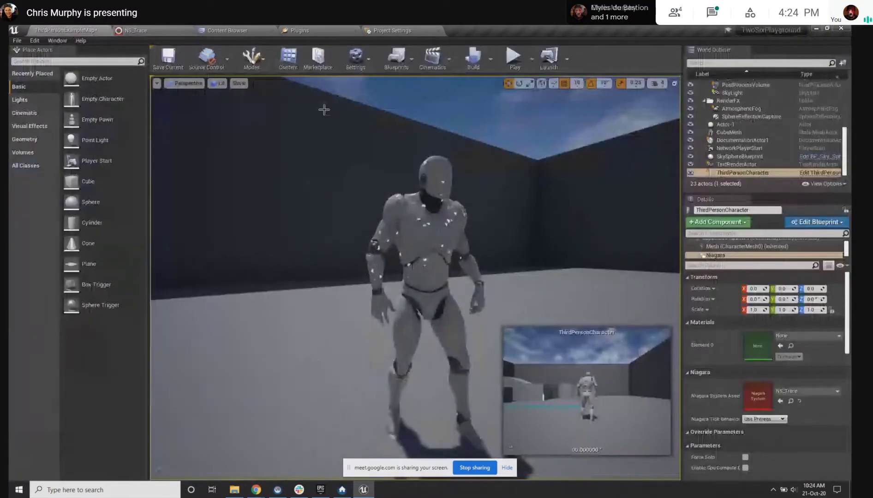
pyautogui.click(161, 27)
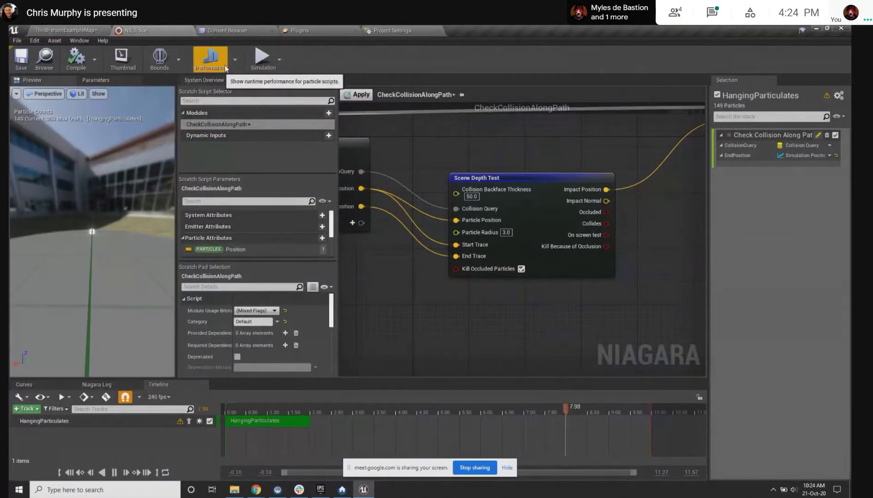
# Review the Sprite Renderer and the emitter properties of HangingParticulates in the system overview, widening the properties area
pyautogui.click(213, 81)
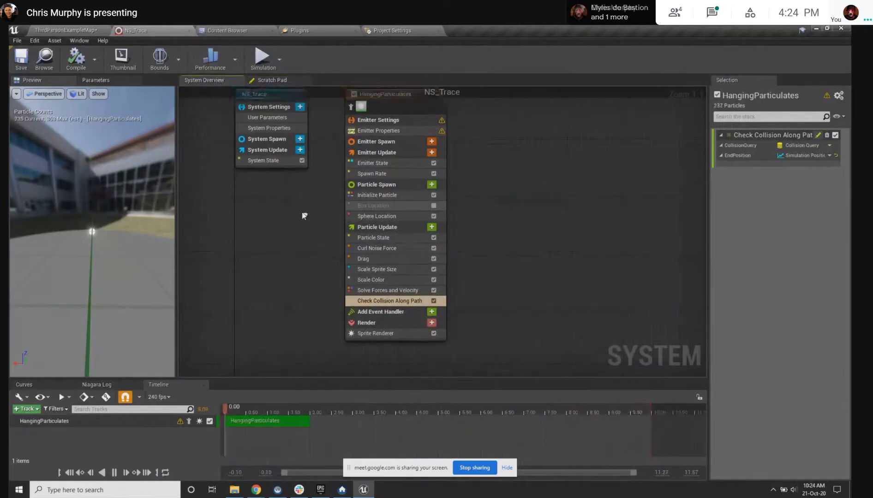
pyautogui.click(401, 349)
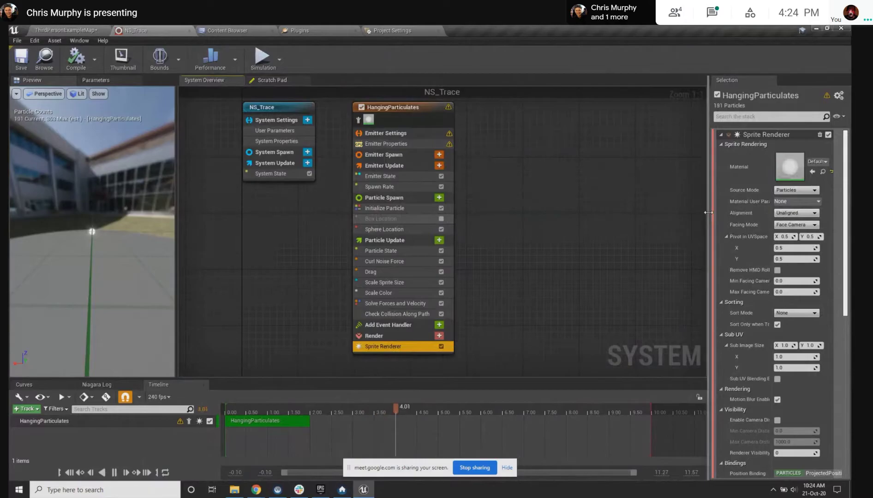
pyautogui.moveTo(710, 214); pyautogui.dragTo(626, 216)
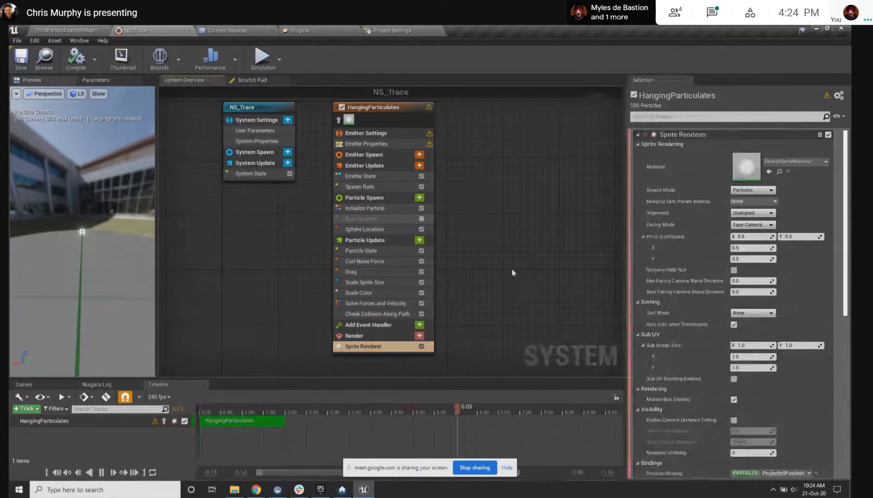
pyautogui.click(369, 108)
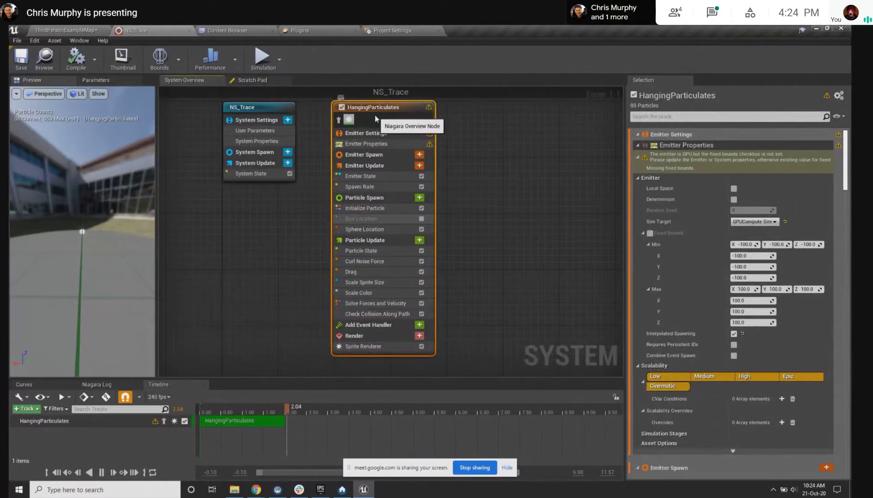
pyautogui.click(467, 142)
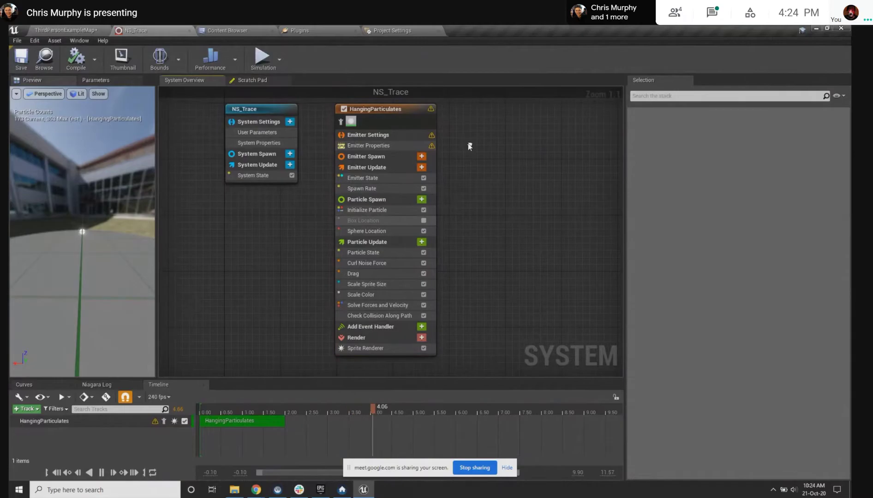
pyautogui.click(397, 116)
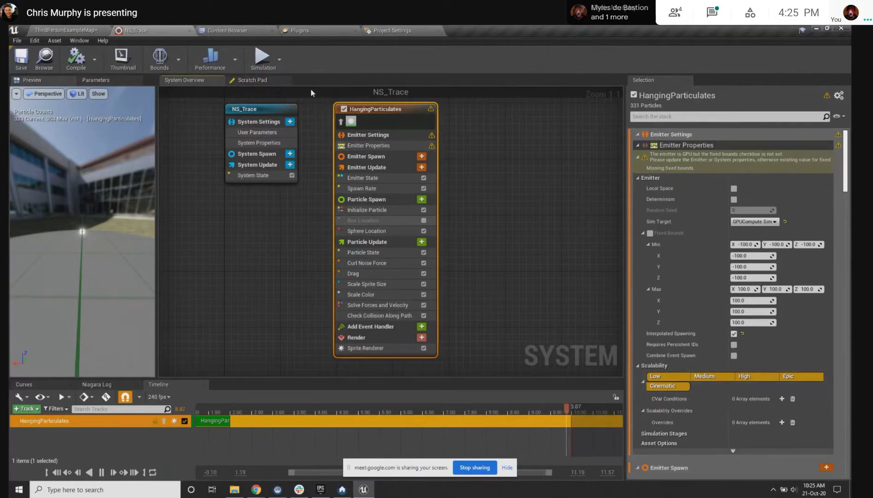
# Review the CheckCollisionAlongPath script from its Map Get inputs through the Scene Depth Test to the Map Set's ProjectedPosition
pyautogui.click(378, 315)
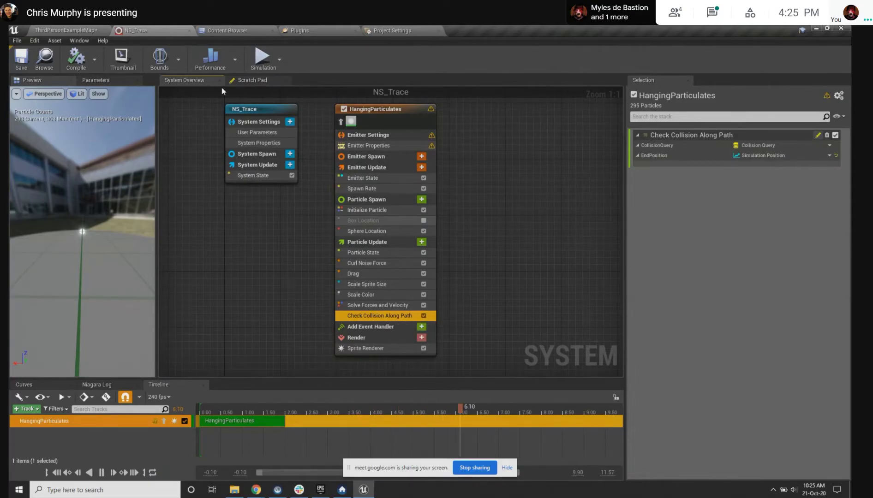
pyautogui.click(247, 80)
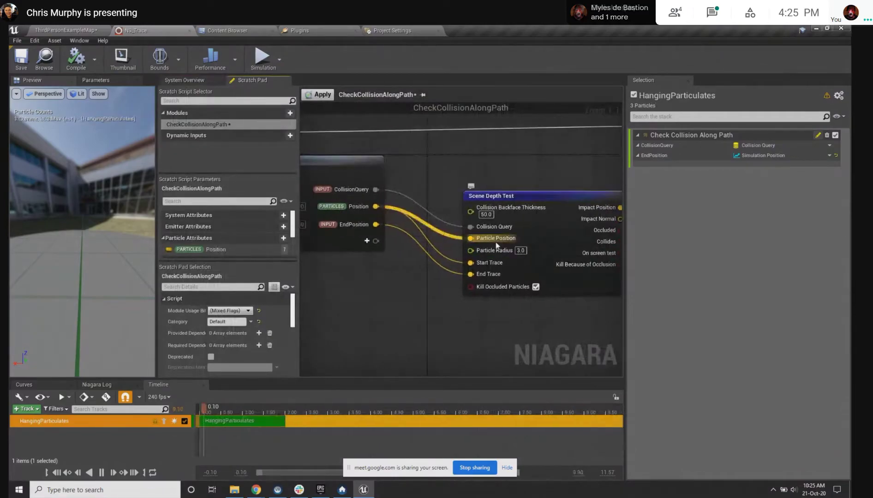
pyautogui.moveTo(408, 283); pyautogui.dragTo(470, 269, button='right')
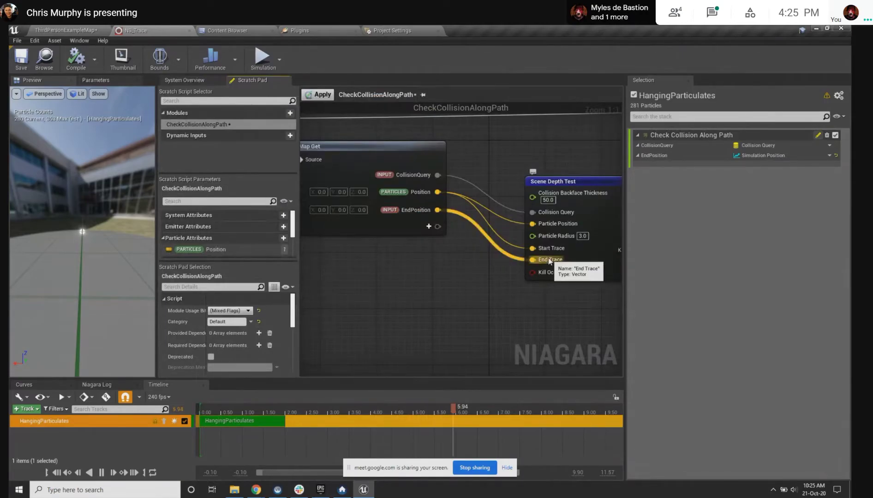
pyautogui.moveTo(558, 293)
pyautogui.mouseDown(button='right')
pyautogui.moveTo(539, 285)
pyautogui.moveTo(324, 319)
pyautogui.mouseUp(button='right')
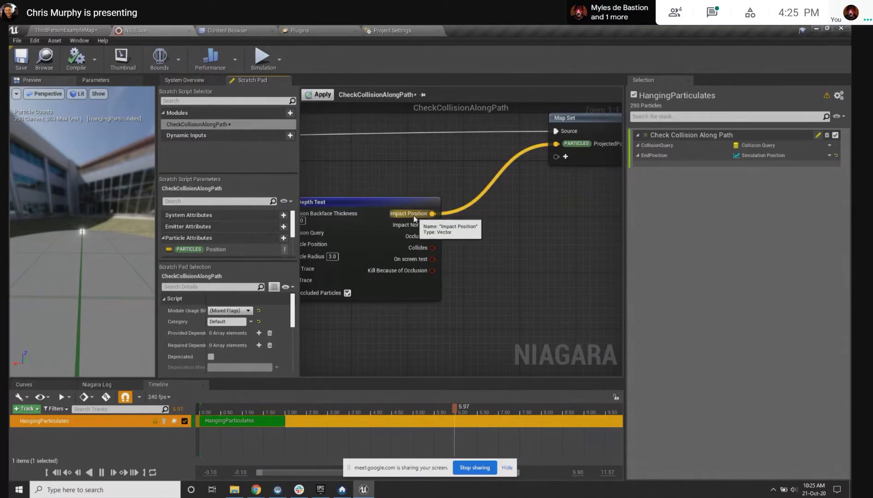
pyautogui.moveTo(572, 152); pyautogui.dragTo(483, 169, button='right')
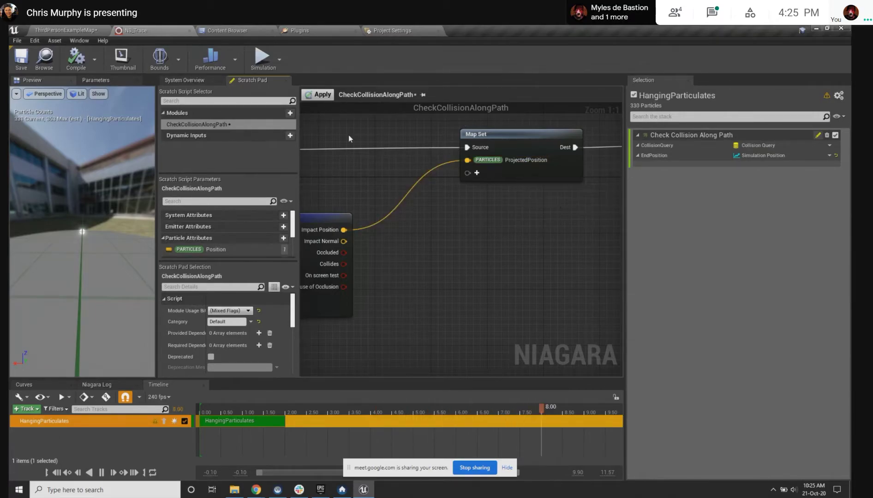
# Inspect the Position Binding of the Sprite Renderer in HangingParticulates
pyautogui.click(183, 80)
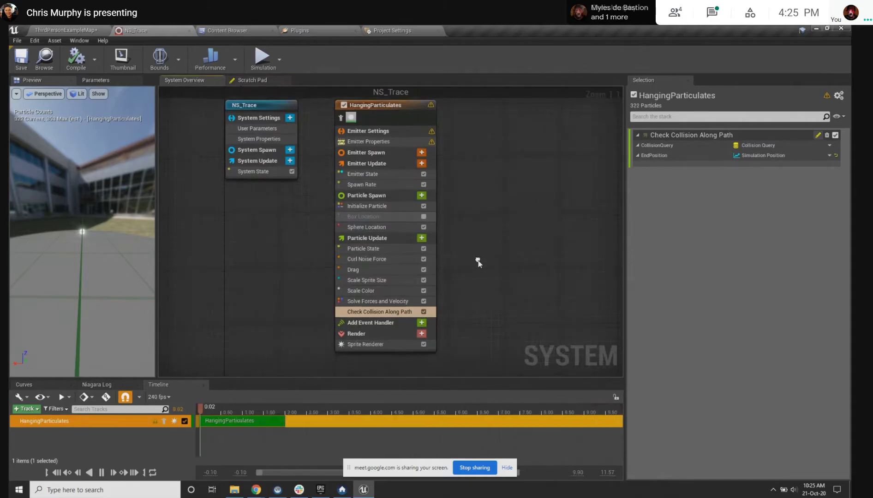
pyautogui.click(387, 310)
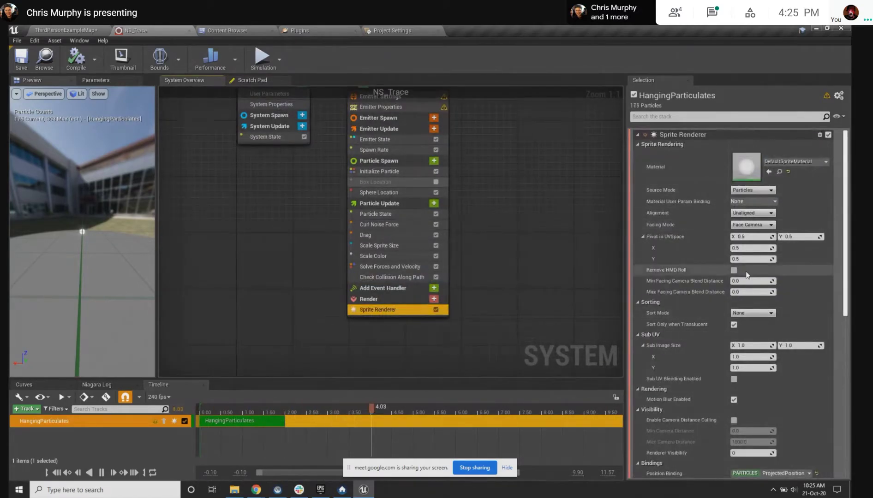
pyautogui.scroll(-3, 744, 273)
pyautogui.scroll(-6, 749, 270)
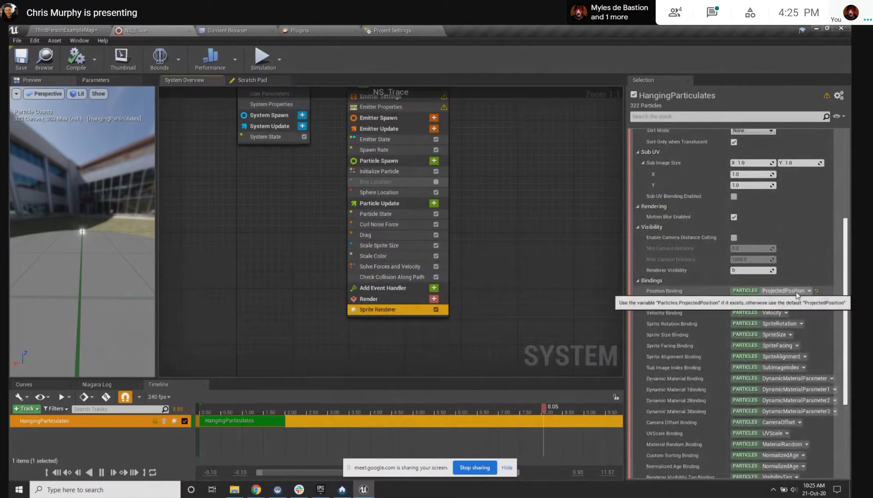
# Enlarge the preview, reset the Sprite Renderer's Position Binding to Particles Position, and view the unprojected particles
pyautogui.moveTo(110, 250); pyautogui.dragTo(240, 246)
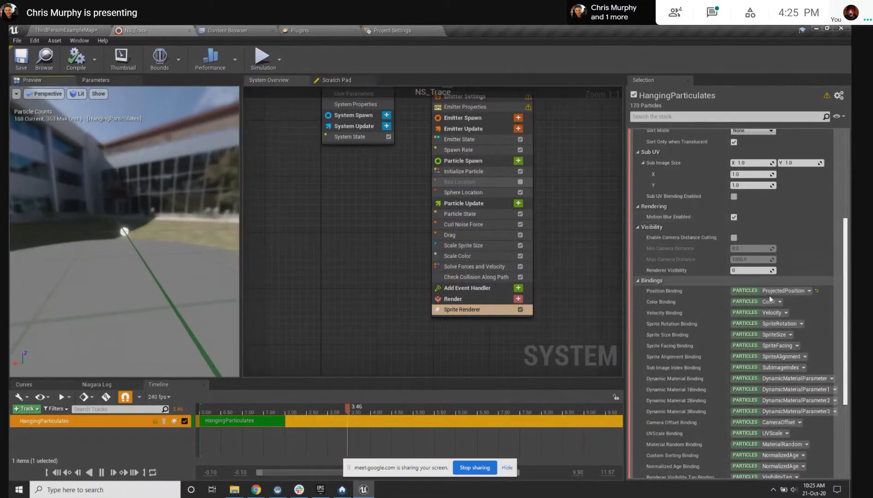
pyautogui.click(817, 292)
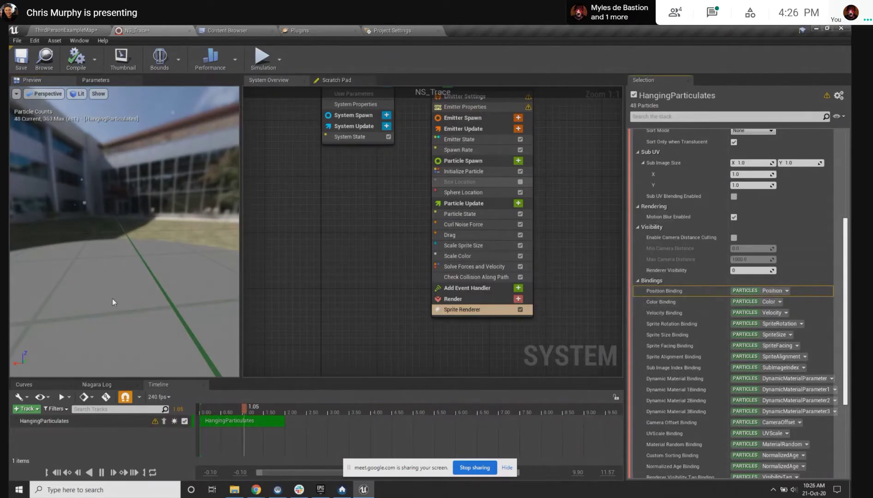
pyautogui.moveTo(112, 299); pyautogui.dragTo(89, 288)
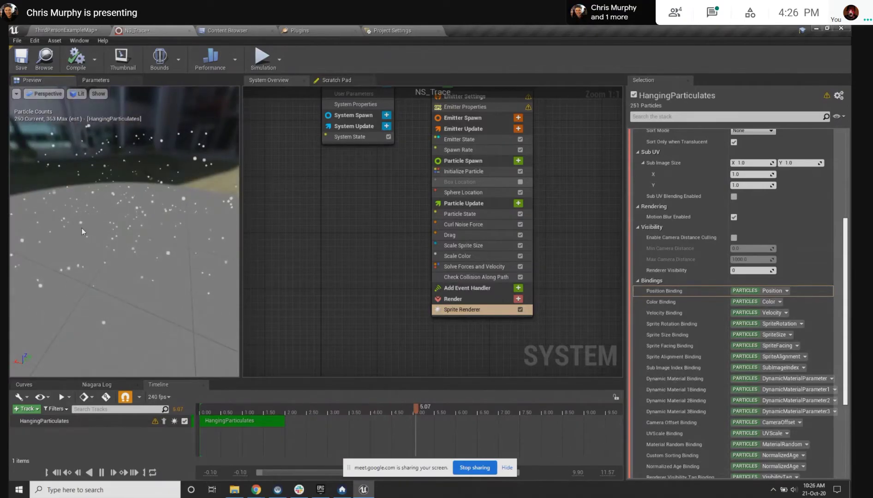
# Set the Sprite Renderer's Position Binding to Particles ProjectedPosition and check the character in the level
pyautogui.click(775, 290)
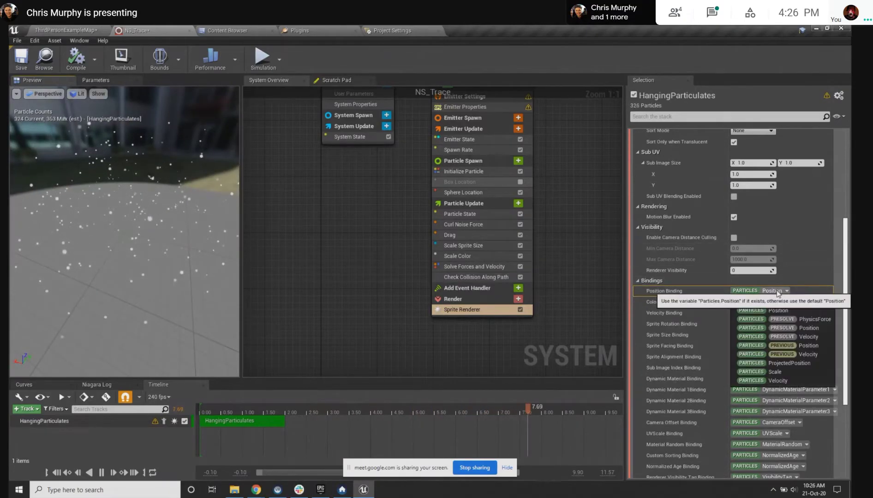
pyautogui.click(792, 364)
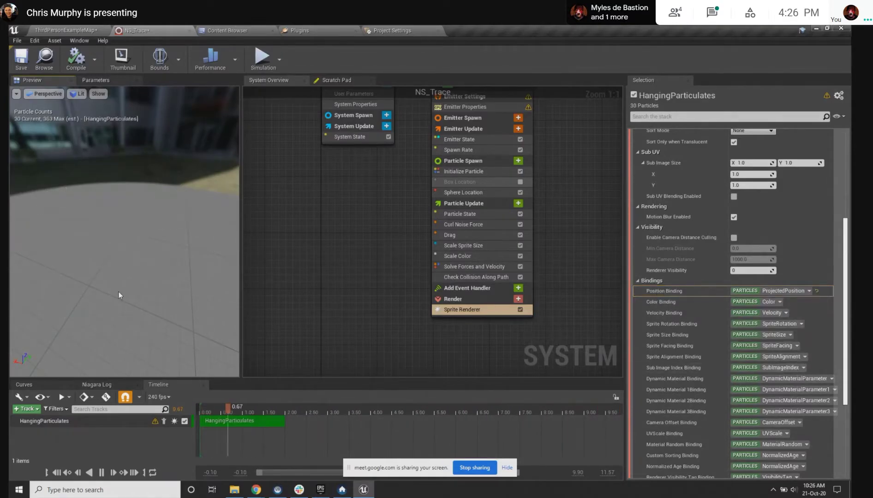
pyautogui.moveTo(150, 230); pyautogui.dragTo(159, 240)
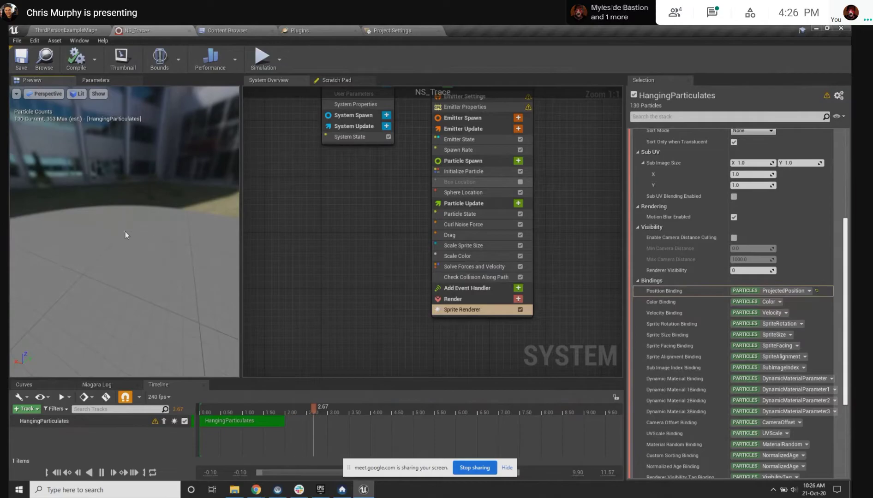
pyautogui.click(82, 30)
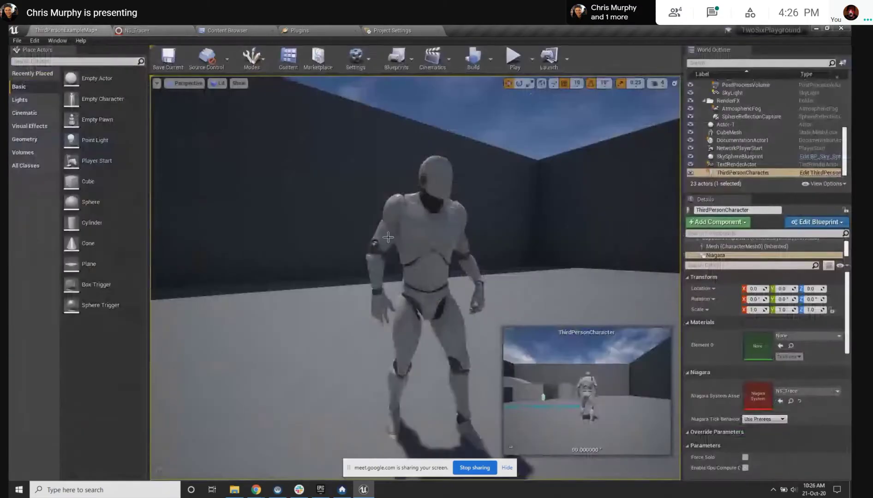
pyautogui.moveTo(431, 241); pyautogui.dragTo(371, 180, button='right')
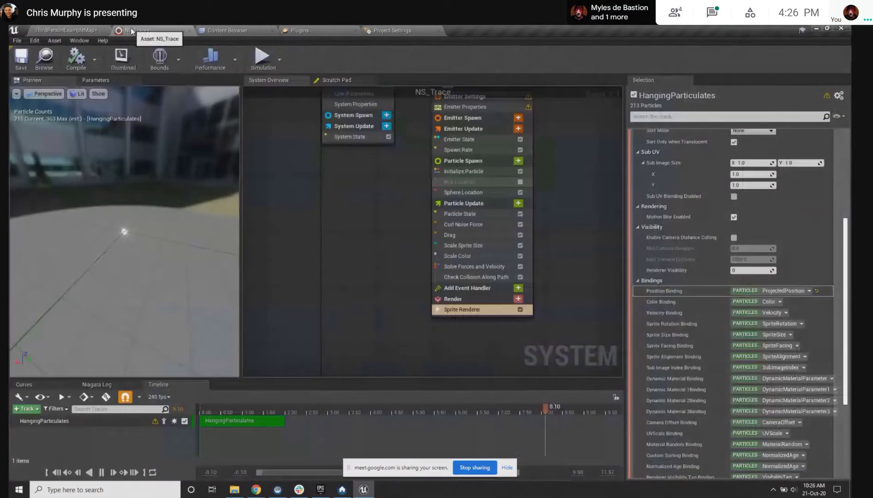
# Add a Vortex Force module to HangingParticulates' Particle Update group in NS_Trace and place it above Solve Forces and Velocity
pyautogui.click(134, 30)
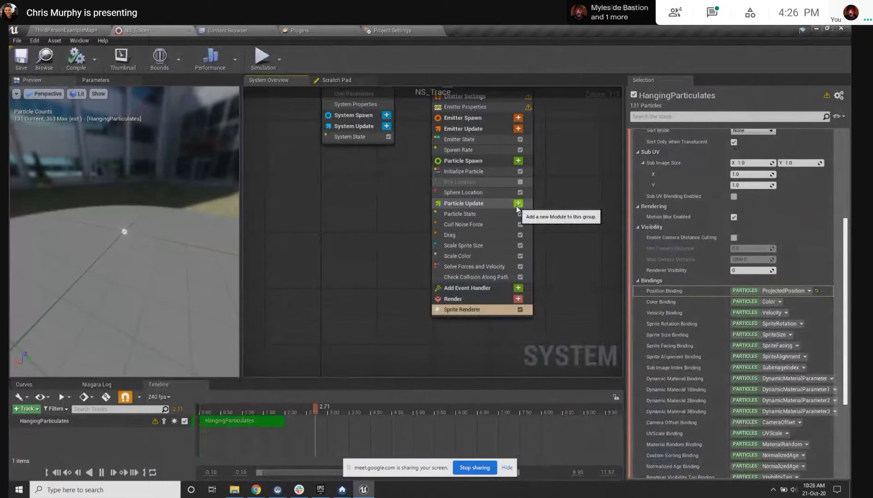
pyautogui.moveTo(558, 211); pyautogui.dragTo(499, 234, button='right')
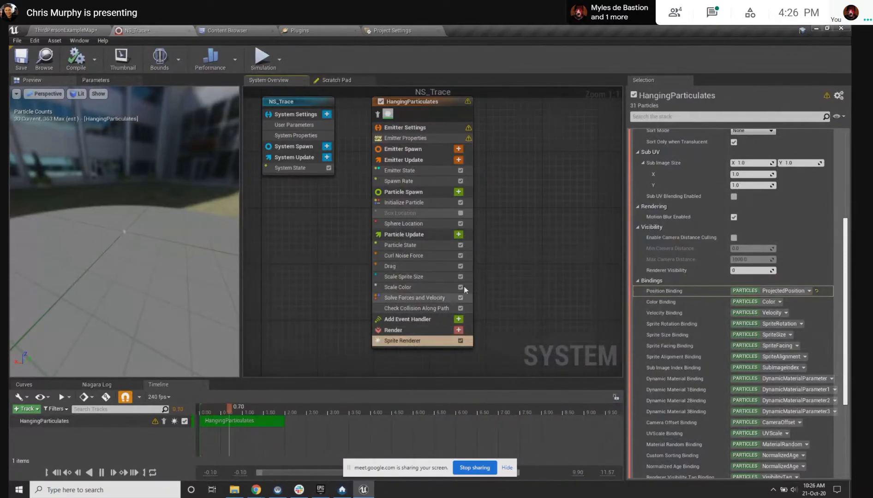
pyautogui.click(458, 235)
pyautogui.write('vo')
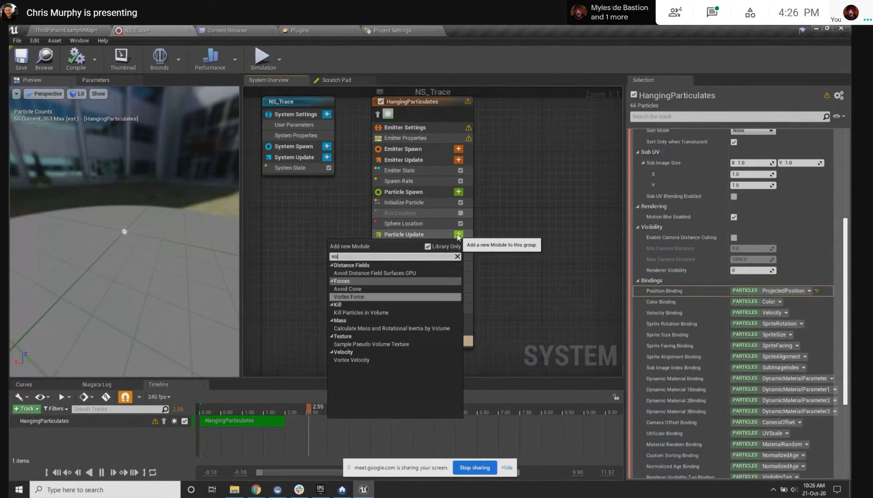
pyautogui.write('rt')
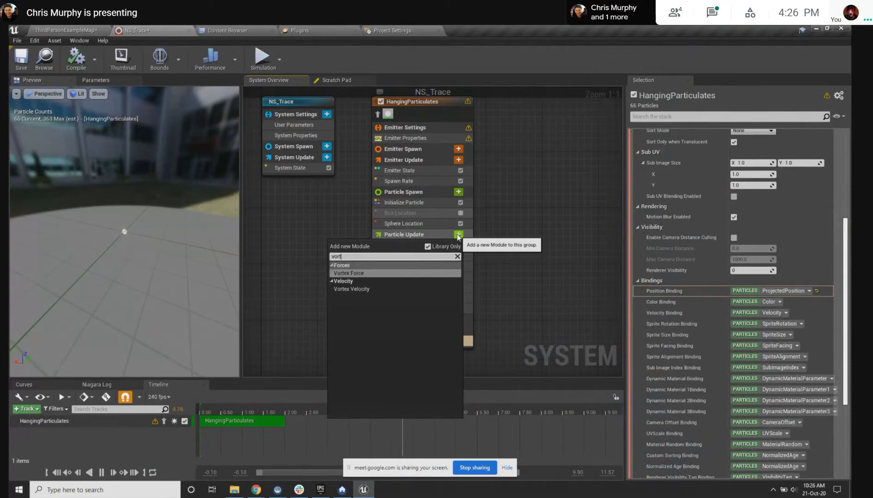
pyautogui.press('Return')
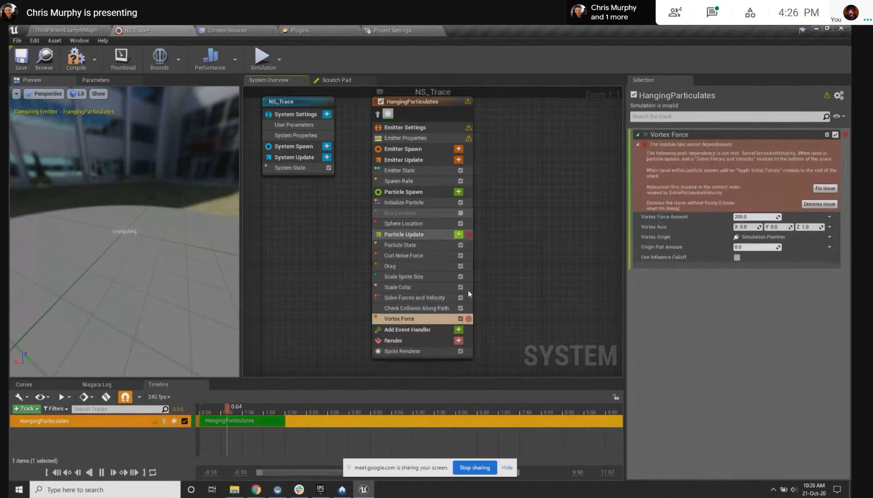
pyautogui.moveTo(414, 318); pyautogui.dragTo(413, 295)
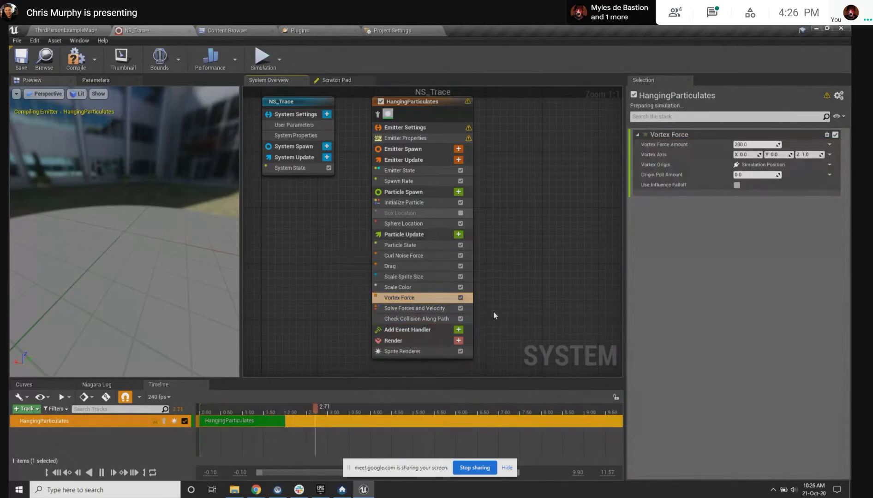
# Review the Sprite Renderer's bindings in NS_Trace, and view the particles on the character in ThirdPersonExampleMap from another angle
pyautogui.click(442, 355)
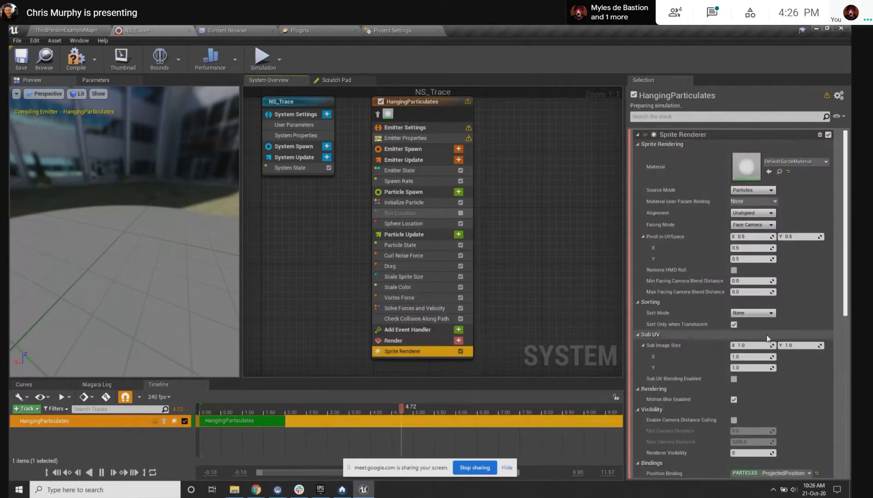
pyautogui.scroll(-5, 826, 318)
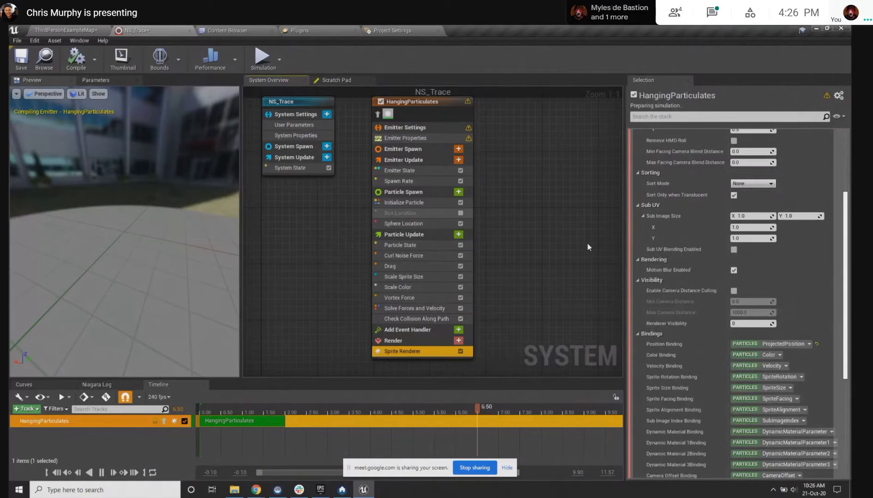
pyautogui.click(73, 29)
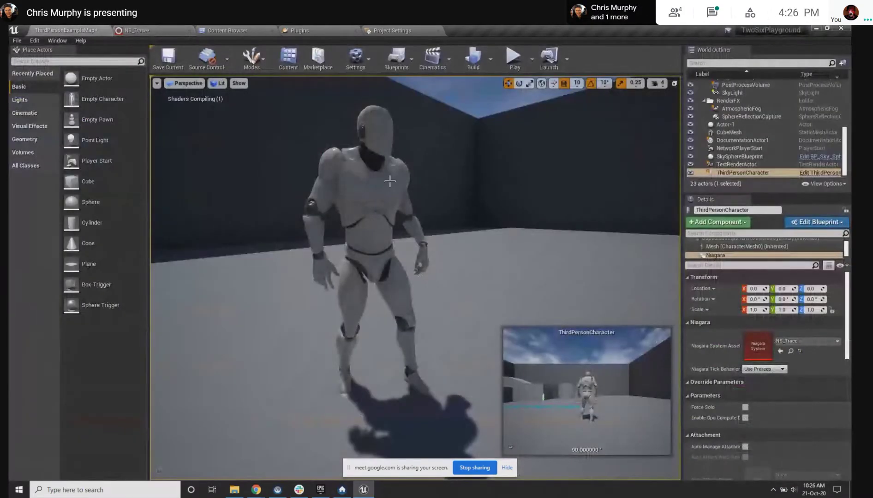
pyautogui.press('f')
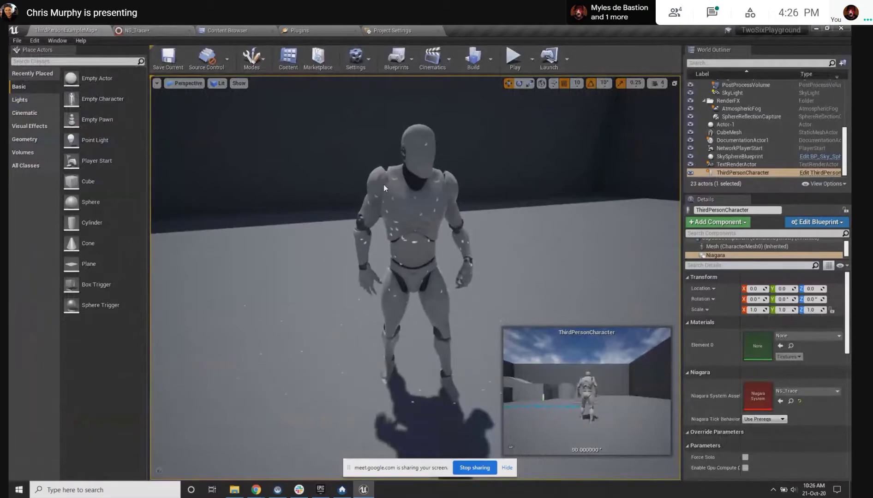
pyautogui.moveTo(383, 185)
pyautogui.mouseDown(button='right')
pyautogui.moveTo(385, 195)
pyautogui.moveTo(383, 174)
pyautogui.moveTo(390, 183)
pyautogui.mouseUp(button='right')
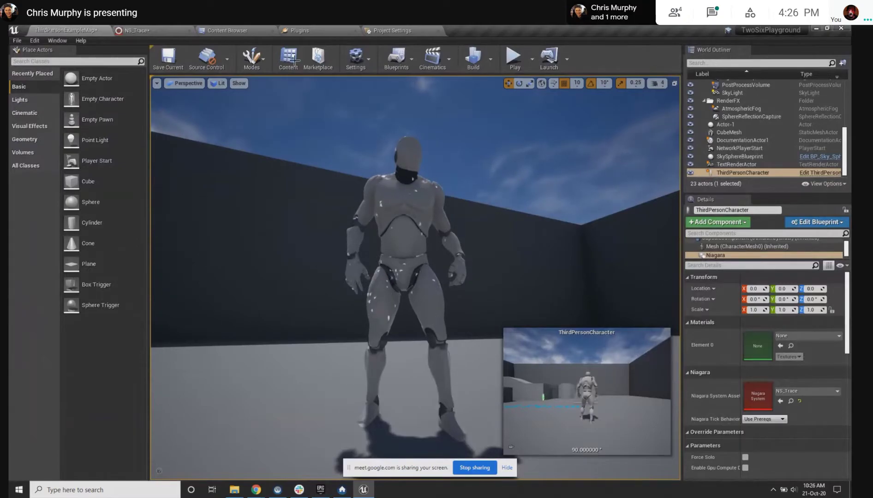
# Set the Sim Target in HangingParticulates' Emitter Properties in NS_Trace to CPUSim
pyautogui.click(192, 30)
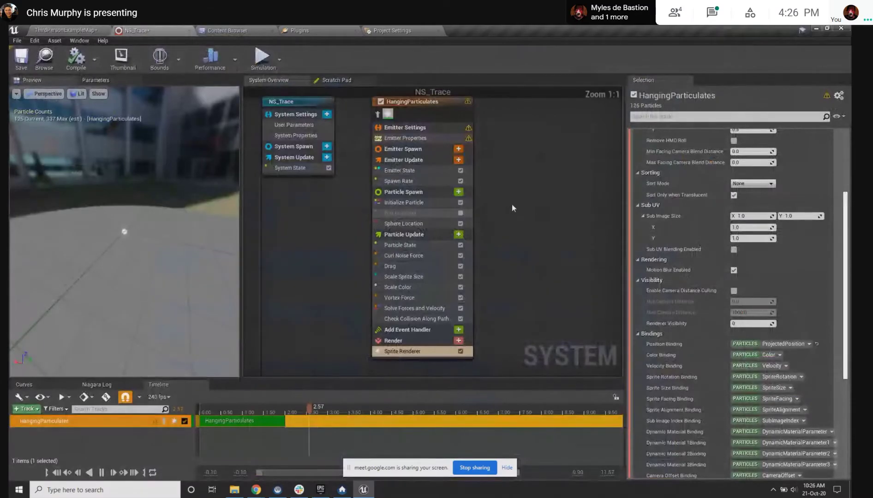
pyautogui.scroll(5, 746, 197)
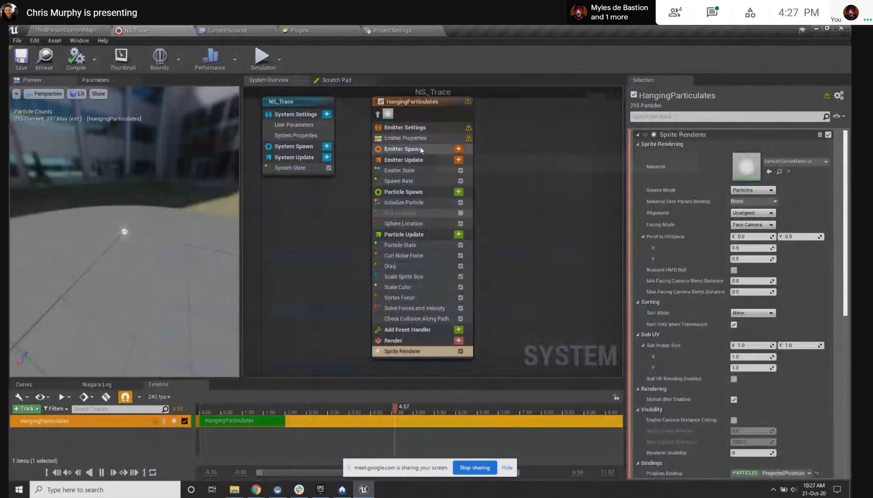
pyautogui.click(405, 138)
pyautogui.click(768, 213)
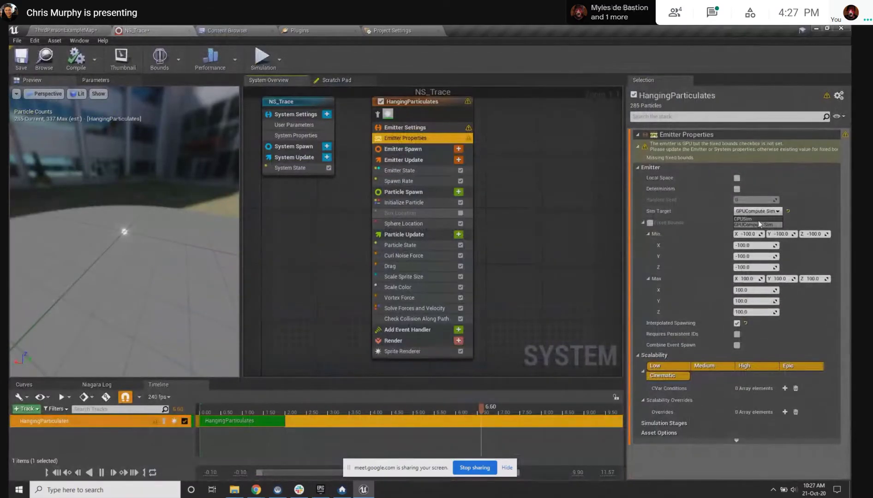
pyautogui.click(745, 218)
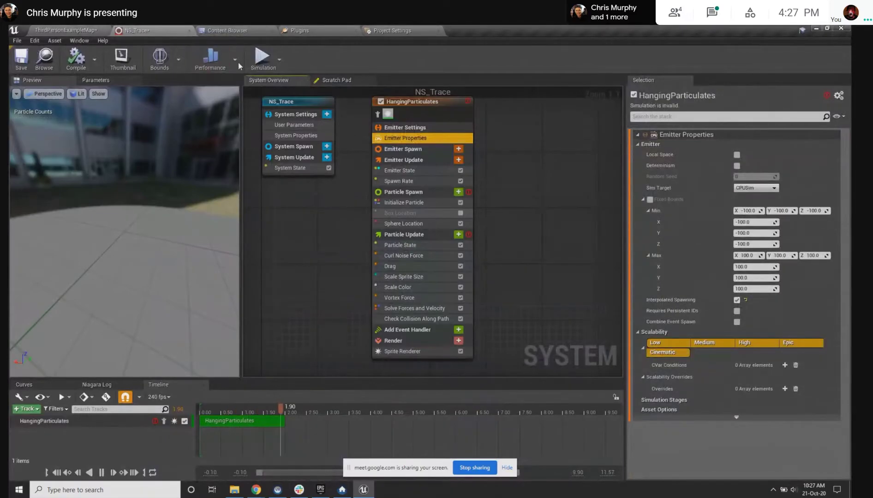
# Open the CheckCollisionAlongPath scratch script and widen its graph area around the Scene Depth Test node
pyautogui.click(338, 80)
pyautogui.moveTo(367, 155); pyautogui.dragTo(615, 220, button='right')
pyautogui.scroll(-3, 547, 209)
pyautogui.scroll(2, 495, 232)
pyautogui.scroll(-2, 526, 237)
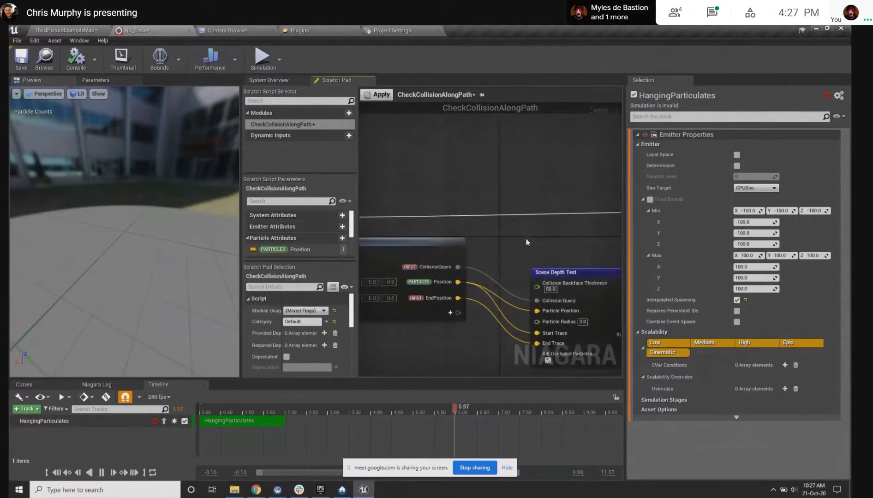
pyautogui.moveTo(624, 232); pyautogui.dragTo(670, 231)
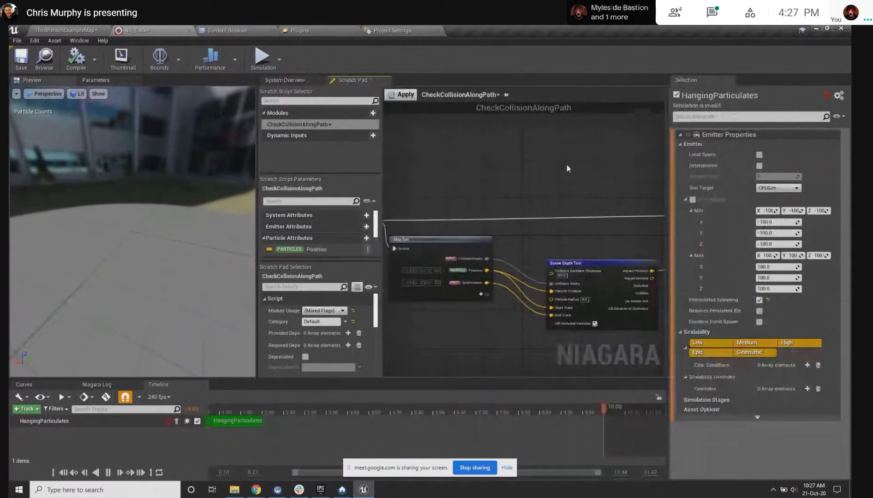
# Search the available nodes for trace and collision, and add a Collision Query and Response node to CheckCollisionAlongPath
pyautogui.rightClick(567, 167)
pyautogui.write('trac')
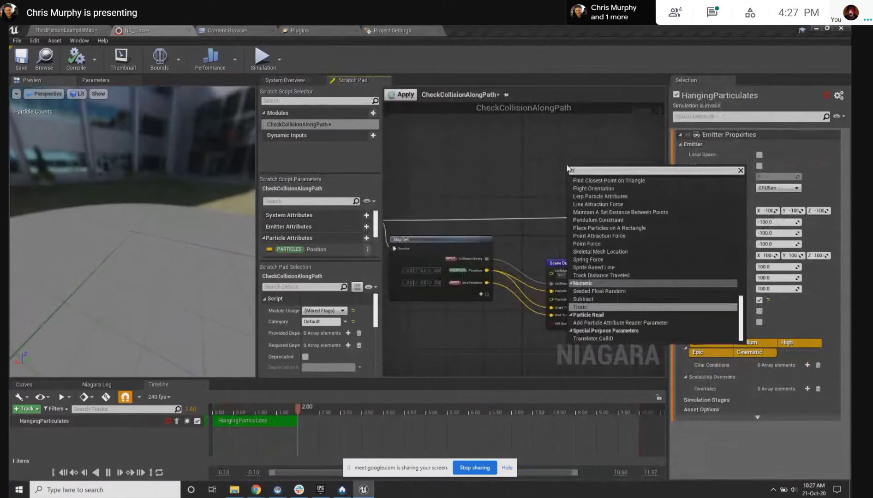
pyautogui.write('e')
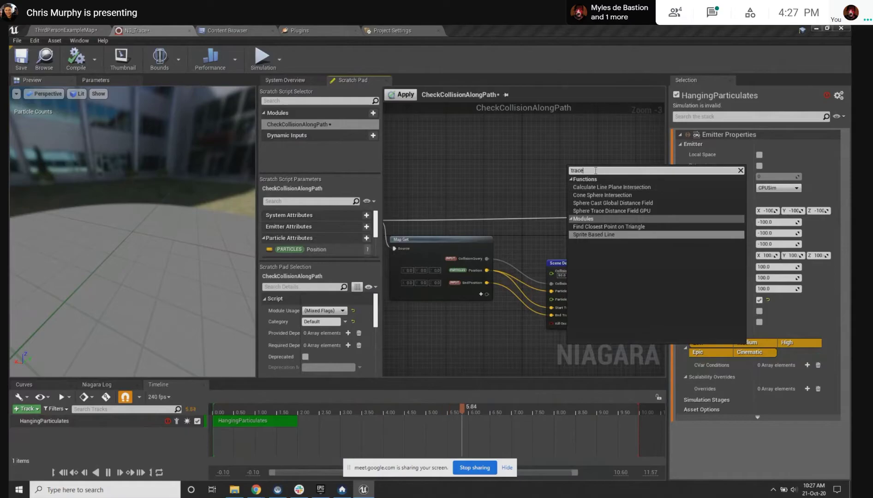
pyautogui.write('collision')
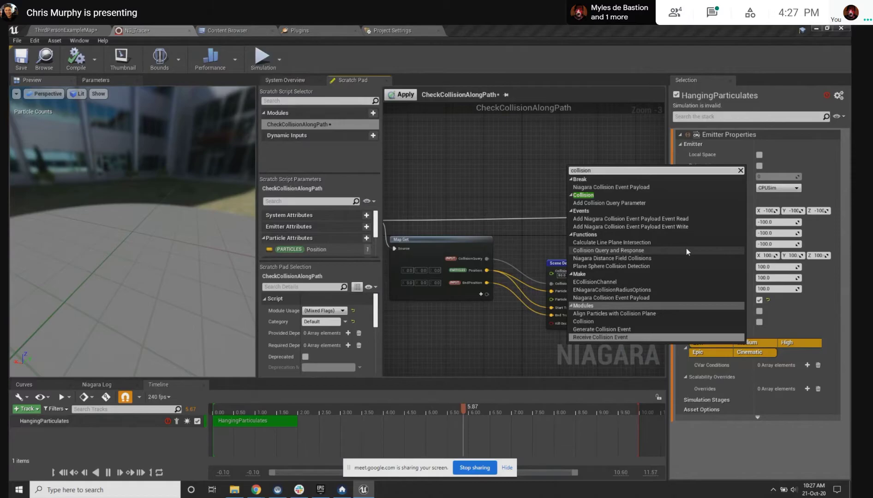
pyautogui.click(685, 250)
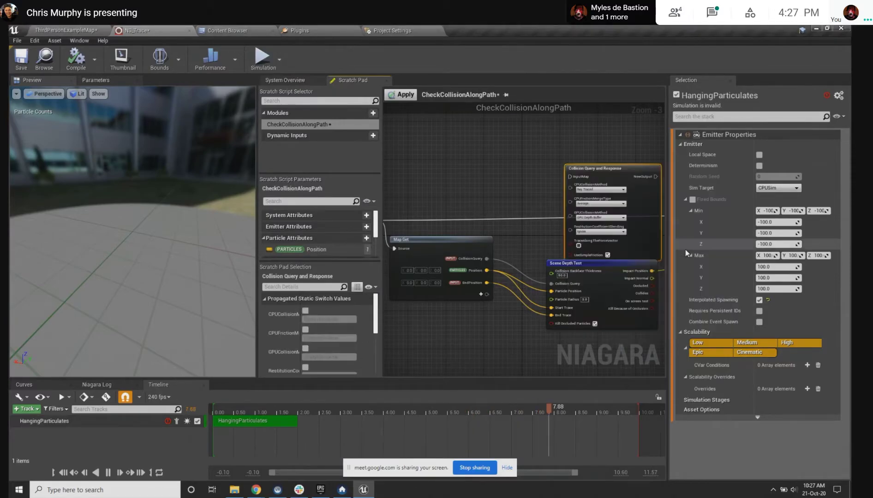
# Move the Collision Query and Response node clear of the Scene Depth Test node, examine its collision options and delete it
pyautogui.scroll(3, 548, 185)
pyautogui.scroll(-1, 492, 187)
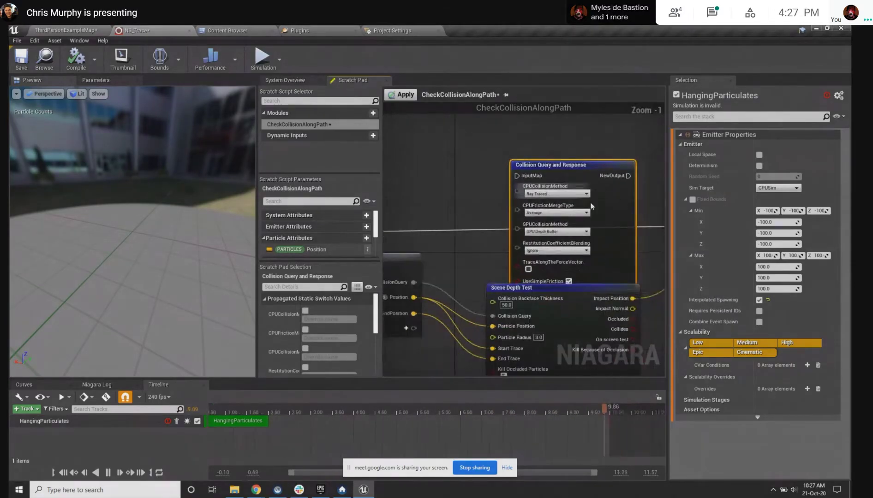
pyautogui.moveTo(617, 209); pyautogui.dragTo(538, 153)
pyautogui.moveTo(591, 188); pyautogui.dragTo(590, 243, button='right')
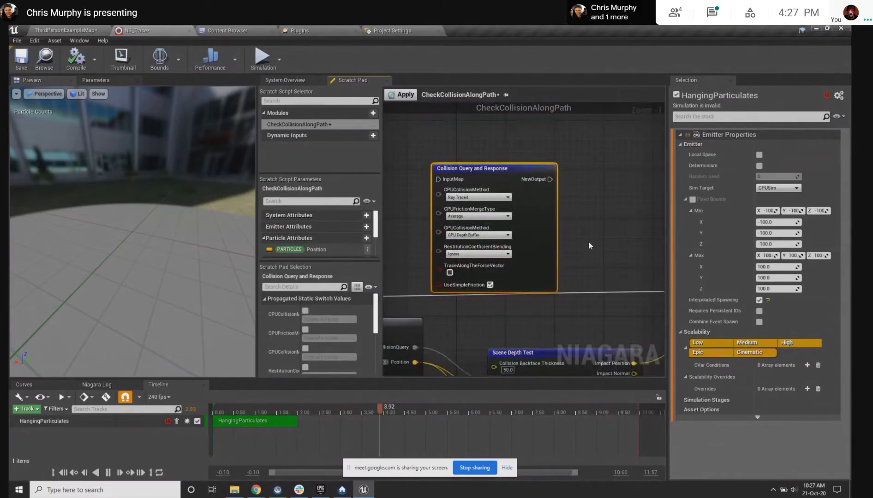
pyautogui.click(588, 244)
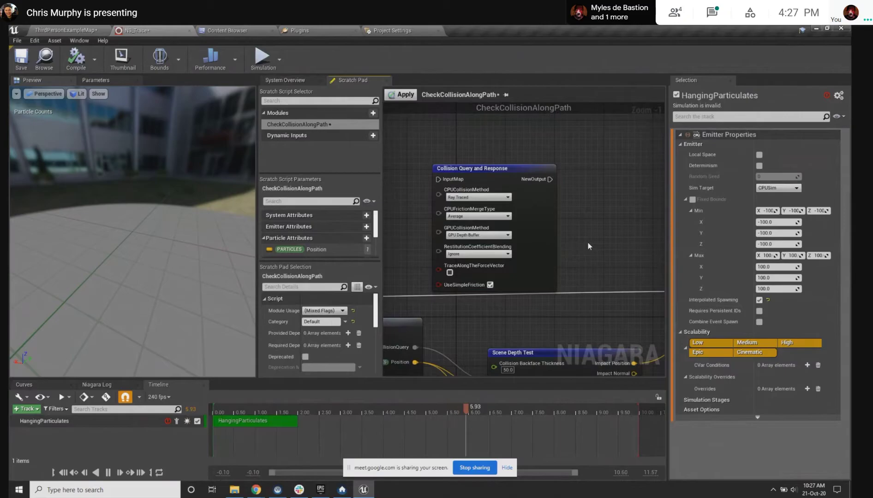
pyautogui.click(533, 242)
pyautogui.press('Delete')
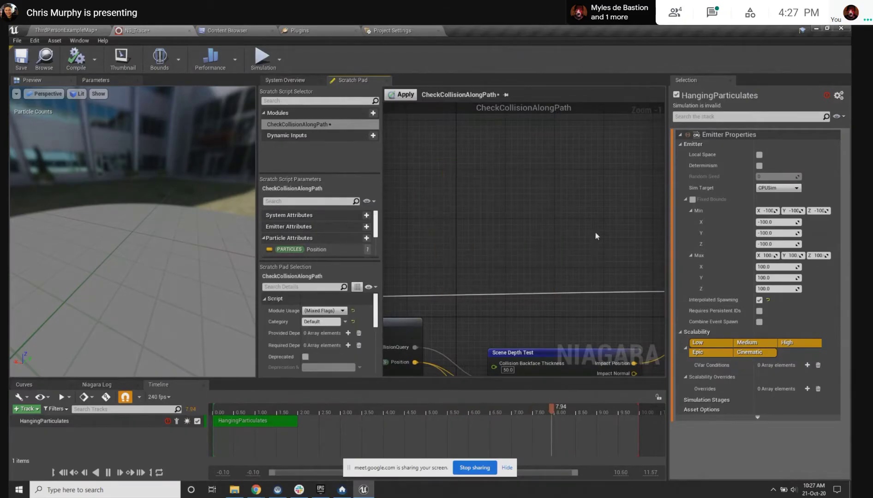
# Add a Collision module node to the CheckCollisionAlongPath graph and place it above the Scene Depth Test node
pyautogui.rightClick(557, 190)
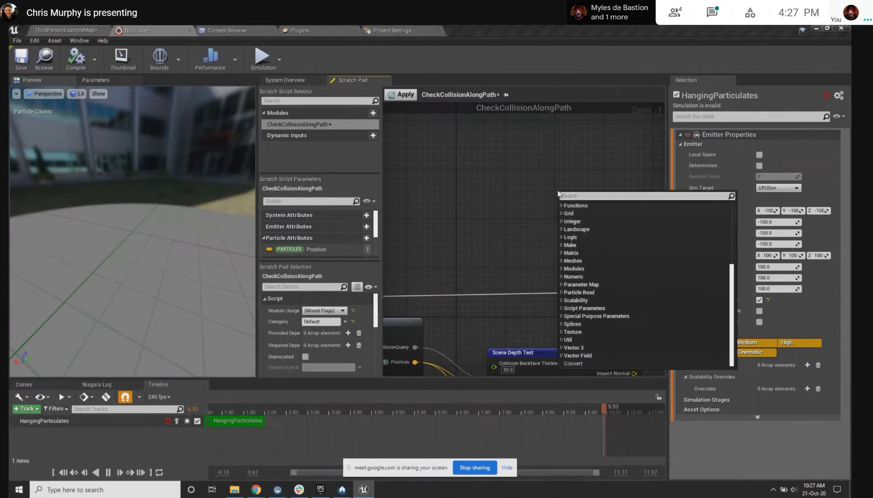
pyautogui.write('cpu')
pyautogui.press('BackSpace')
pyautogui.press('BackSpace')
pyautogui.press('BackSpace')
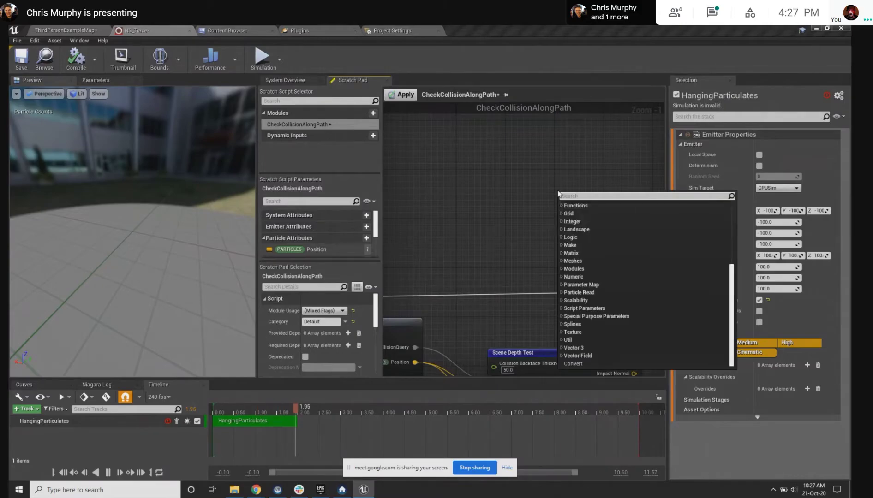
pyautogui.write('collision')
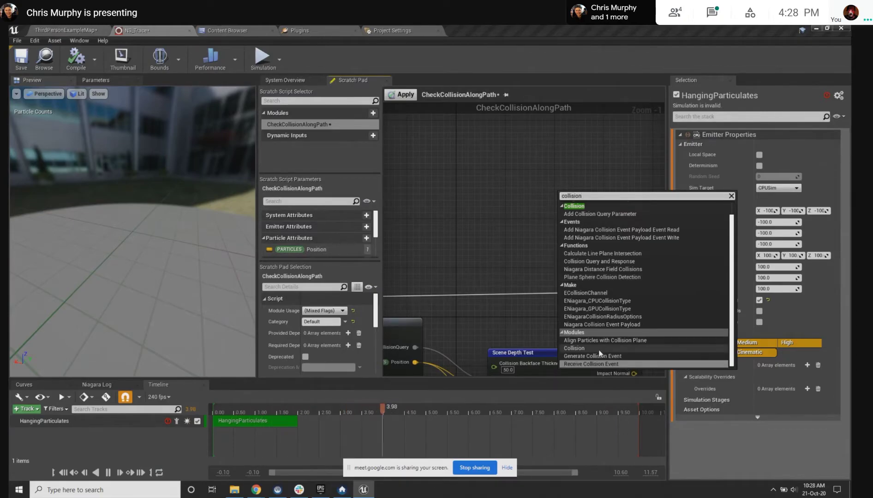
pyautogui.click(582, 349)
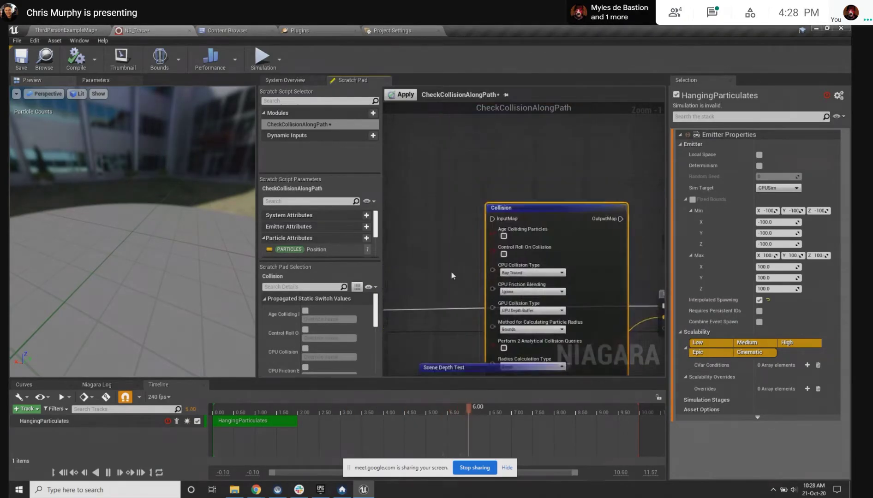
pyautogui.click(452, 273)
pyautogui.moveTo(611, 284); pyautogui.dragTo(537, 192)
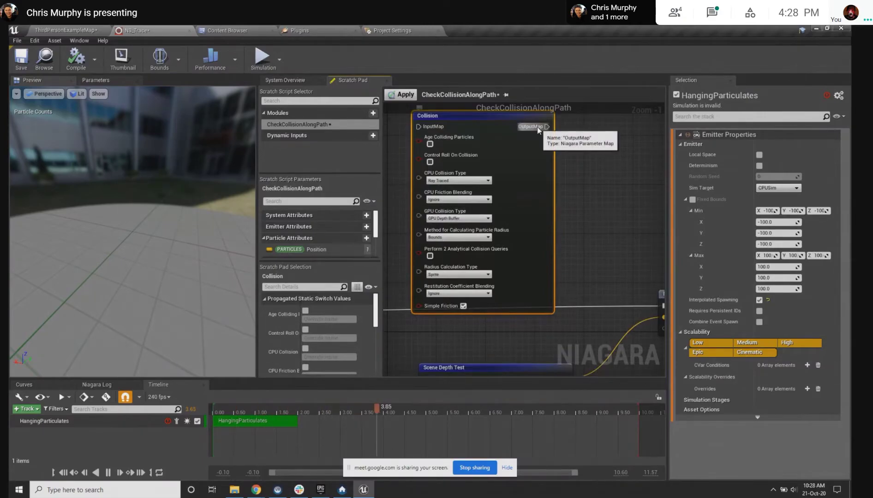
pyautogui.moveTo(575, 205)
pyautogui.mouseDown(button='right')
pyautogui.moveTo(605, 277)
pyautogui.moveTo(577, 210)
pyautogui.mouseUp(button='right')
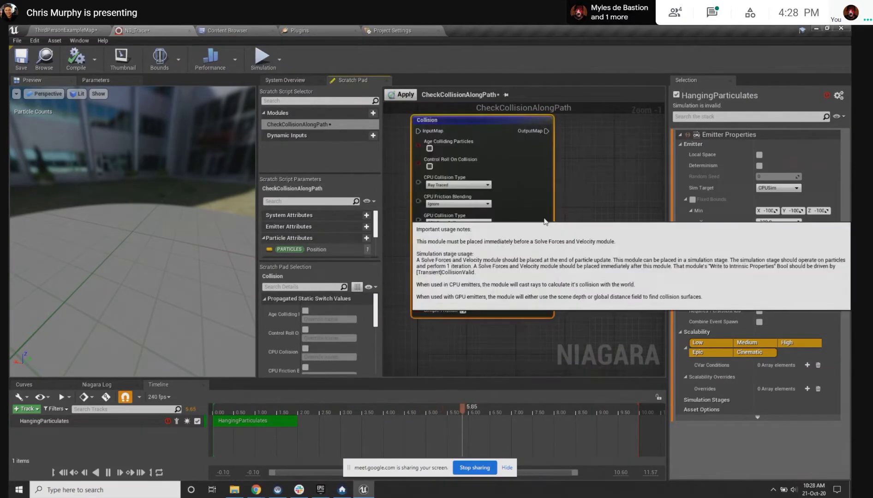
# Open the Collision module's own script graph and examine its local-space Transform Position and Transform Vector nodes
pyautogui.doubleClick(535, 234)
pyautogui.moveTo(435, 276); pyautogui.dragTo(650, 283, button='right')
pyautogui.moveTo(486, 275); pyautogui.dragTo(728, 254, button='right')
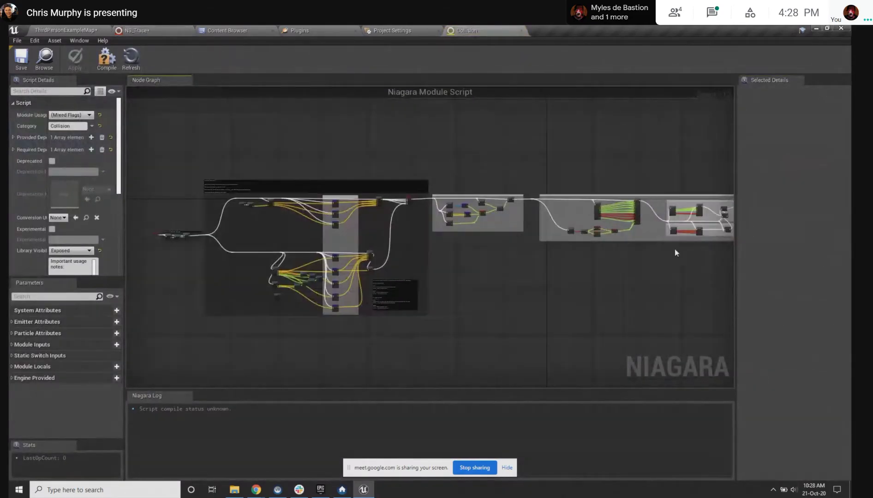
pyautogui.scroll(3, 535, 236)
pyautogui.scroll(5, 436, 249)
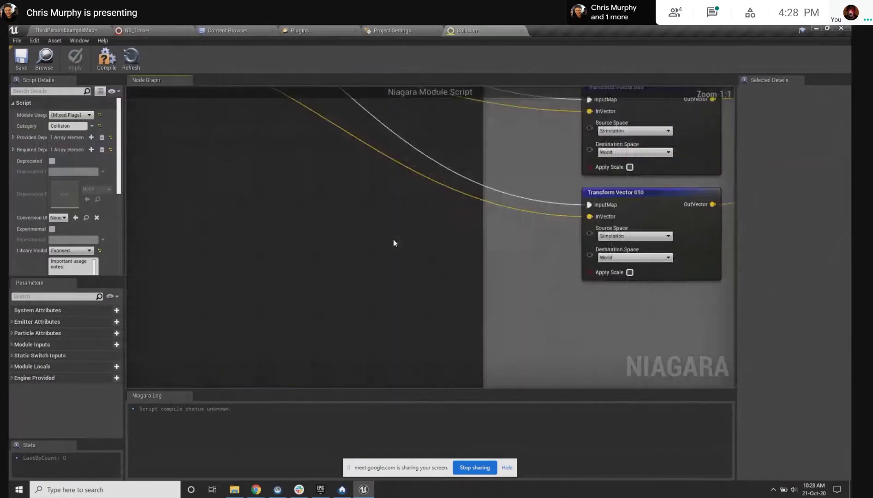
pyautogui.scroll(-3, 357, 276)
pyautogui.moveTo(357, 277); pyautogui.dragTo(327, 278, button='right')
pyautogui.scroll(2, 327, 278)
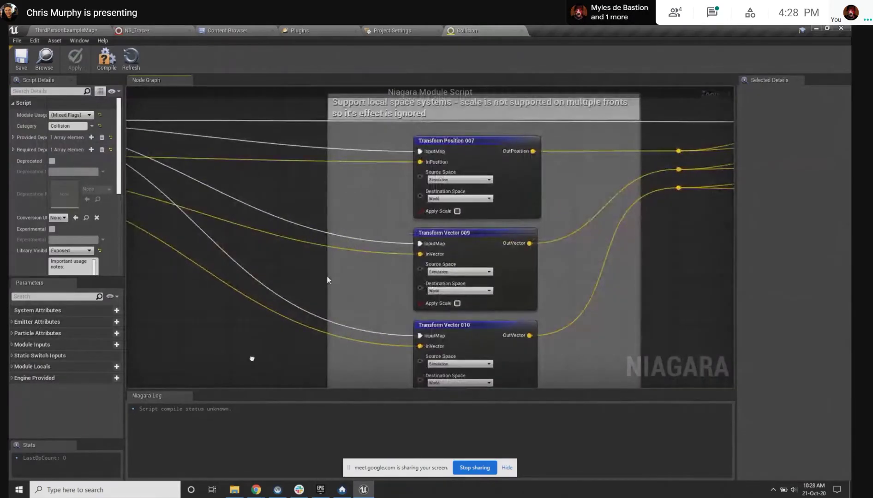
pyautogui.moveTo(252, 359); pyautogui.dragTo(246, 310, button='right')
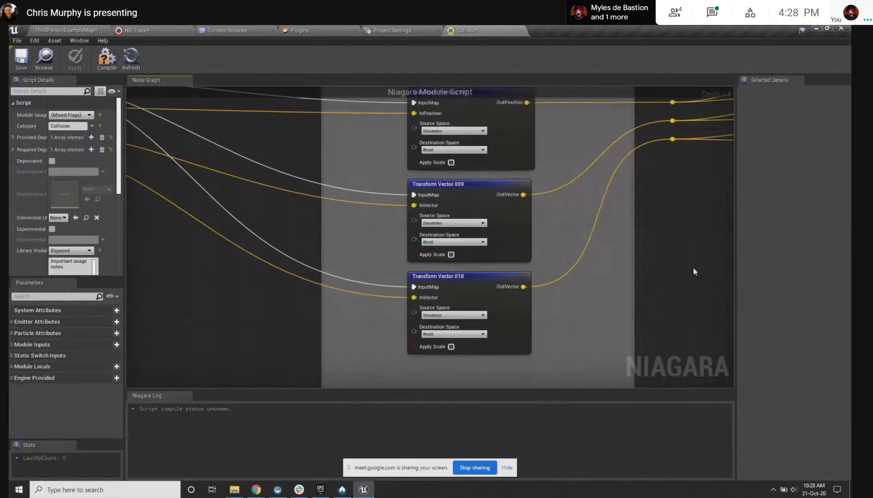
# Examine how the Collision script calculates the particle radius, from the sprite and mesh inputs through to Module Particle Radius
pyautogui.moveTo(694, 268); pyautogui.dragTo(410, 358, button='right')
pyautogui.scroll(-6, 414, 347)
pyautogui.moveTo(563, 358); pyautogui.dragTo(354, 283, button='right')
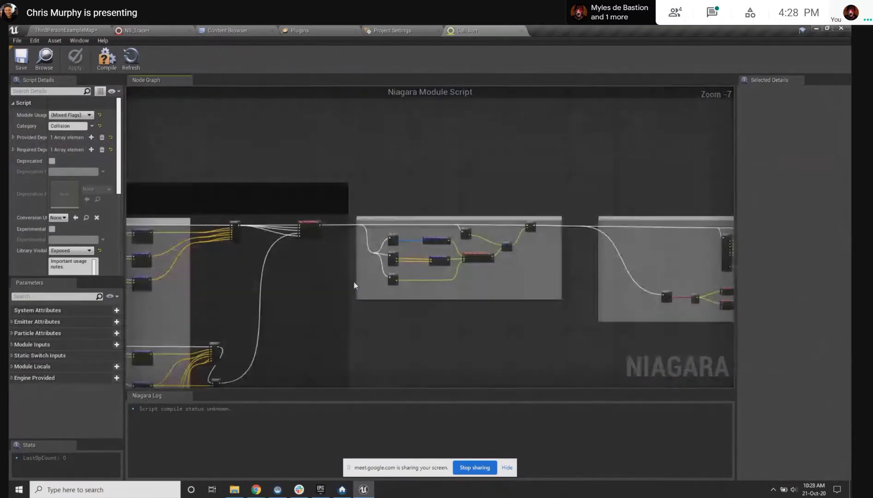
pyautogui.scroll(5, 392, 277)
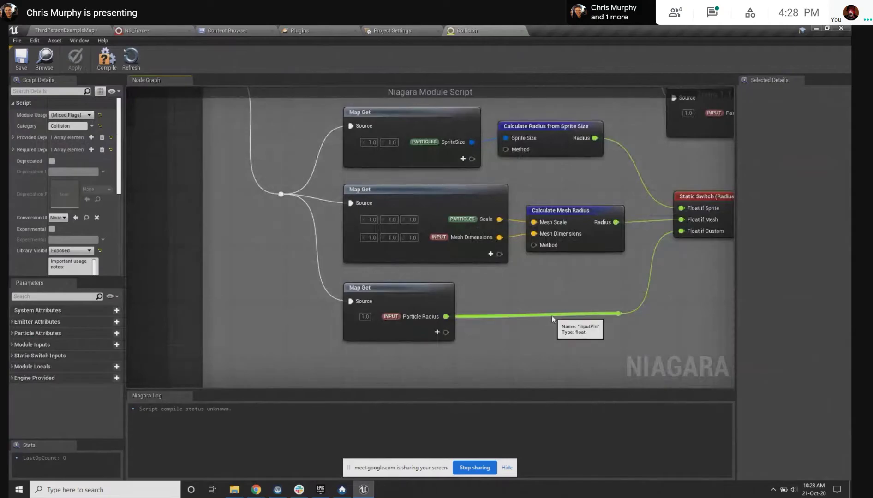
pyautogui.moveTo(599, 328); pyautogui.dragTo(341, 369, button='right')
pyautogui.moveTo(686, 323); pyautogui.dragTo(429, 342, button='right')
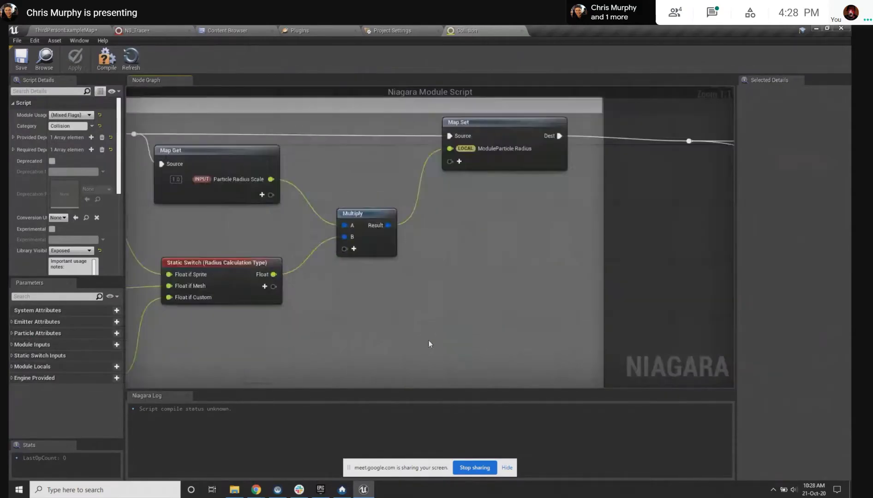
pyautogui.moveTo(560, 358); pyautogui.dragTo(399, 335, button='right')
# Examine the Collision script's CPU Only Variables and GPU Depth Buffer Only Variables sections and the collision type switches they feed
pyautogui.scroll(-3, 400, 335)
pyautogui.moveTo(441, 366); pyautogui.dragTo(230, 272, button='right')
pyautogui.moveTo(446, 343); pyautogui.dragTo(239, 323, button='right')
pyautogui.moveTo(418, 267); pyautogui.dragTo(126, 318, button='right')
pyautogui.scroll(3, 512, 260)
pyautogui.moveTo(384, 276); pyautogui.dragTo(142, 255, button='right')
pyautogui.scroll(-1, 142, 255)
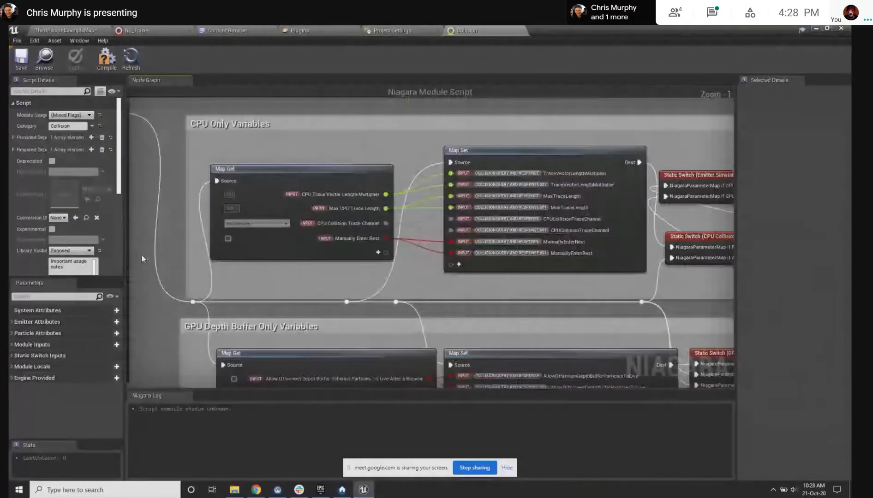
pyautogui.scroll(1, 141, 255)
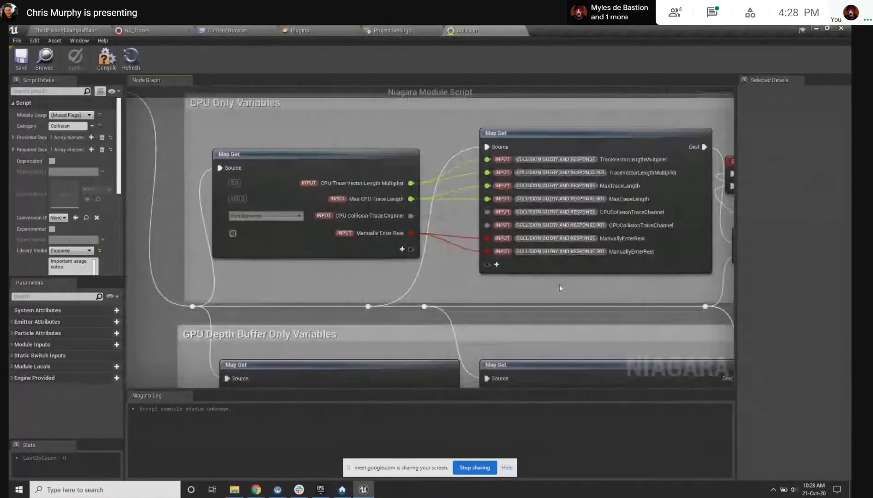
pyautogui.moveTo(559, 289); pyautogui.dragTo(331, 286, button='right')
pyautogui.scroll(-3, 326, 288)
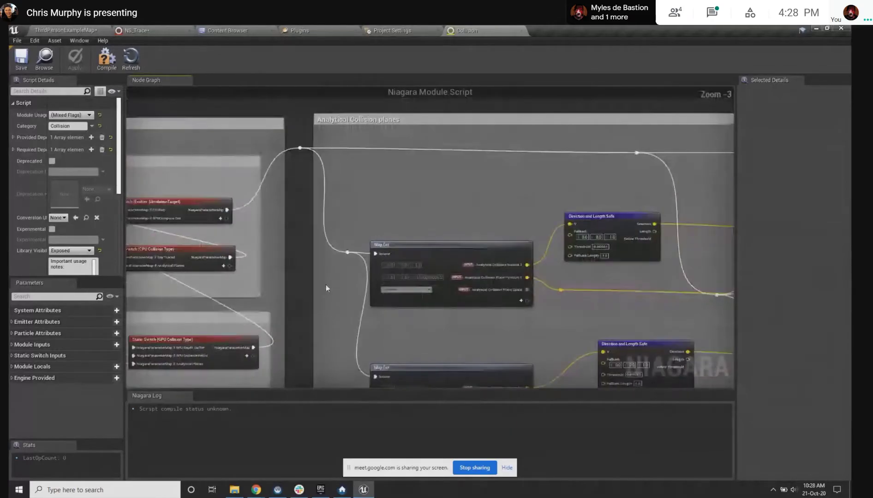
# Examine the Analytical Collision planes section, including its Support Local Space vector and position transforms and the Map Set nodes
pyautogui.moveTo(450, 321); pyautogui.dragTo(146, 261, button='right')
pyautogui.moveTo(429, 223); pyautogui.dragTo(316, 222, button='right')
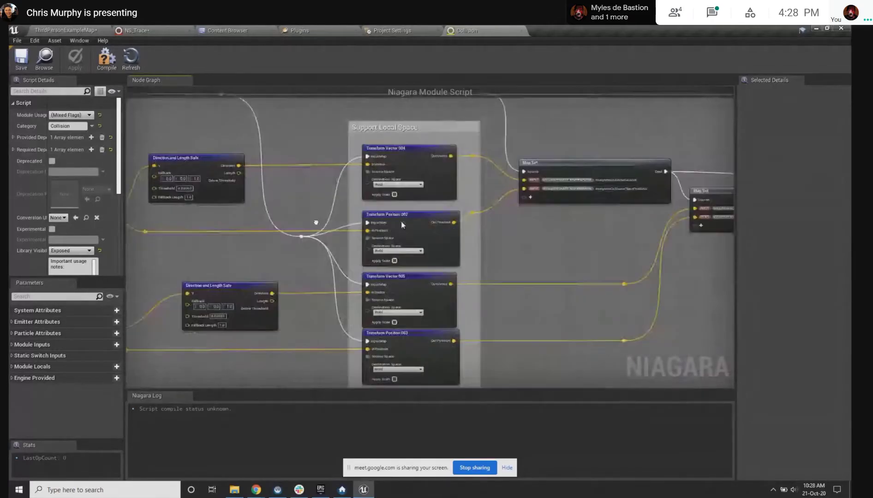
pyautogui.scroll(2, 493, 220)
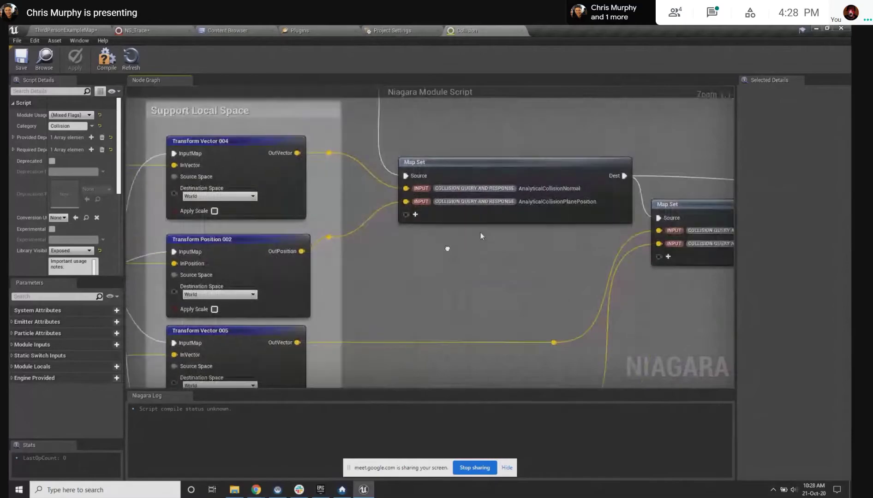
pyautogui.scroll(1, 369, 269)
pyautogui.moveTo(333, 278); pyautogui.dragTo(524, 292, button='right')
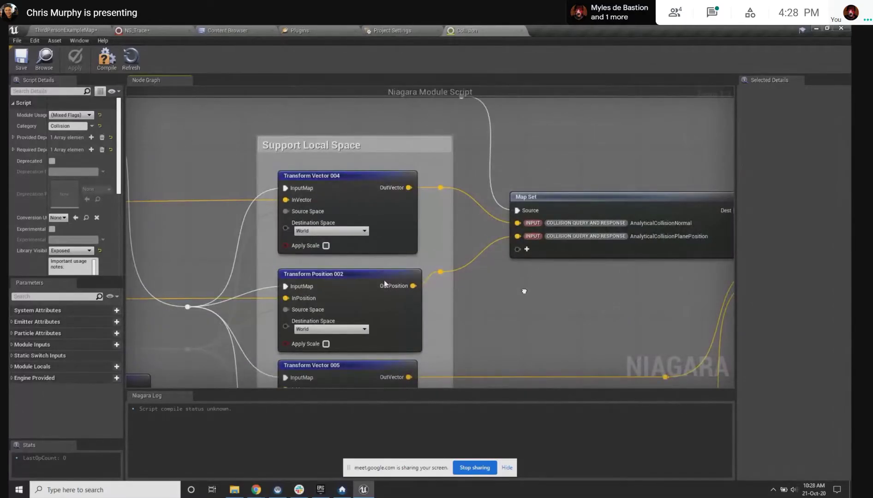
pyautogui.moveTo(524, 291); pyautogui.dragTo(425, 102, button='right')
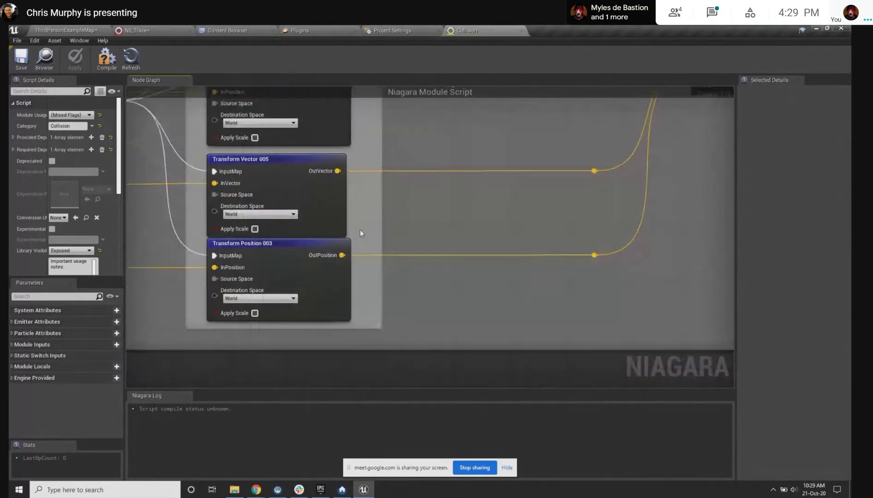
pyautogui.moveTo(360, 234); pyautogui.dragTo(132, 262, button='right')
pyautogui.scroll(-5, 452, 222)
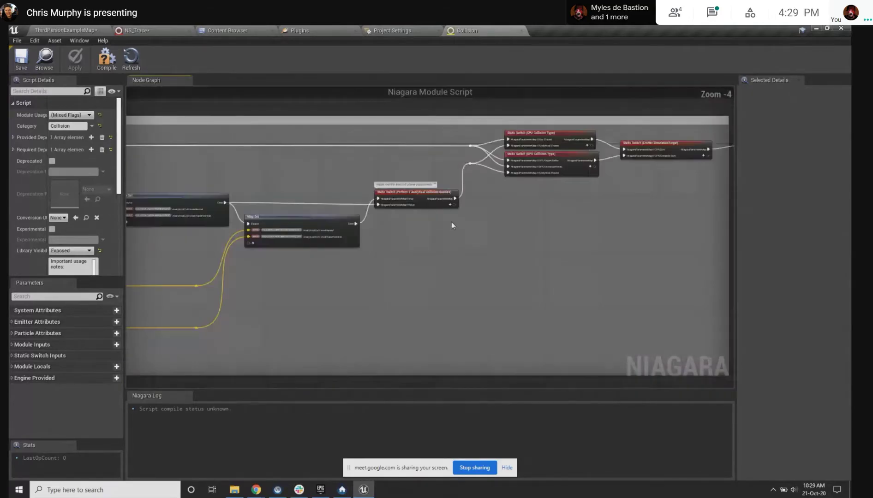
# Examine the two Collision Query and Response nodes, their simulation target switch and the Expose Collision results section
pyautogui.scroll(2, 606, 210)
pyautogui.scroll(3, 606, 210)
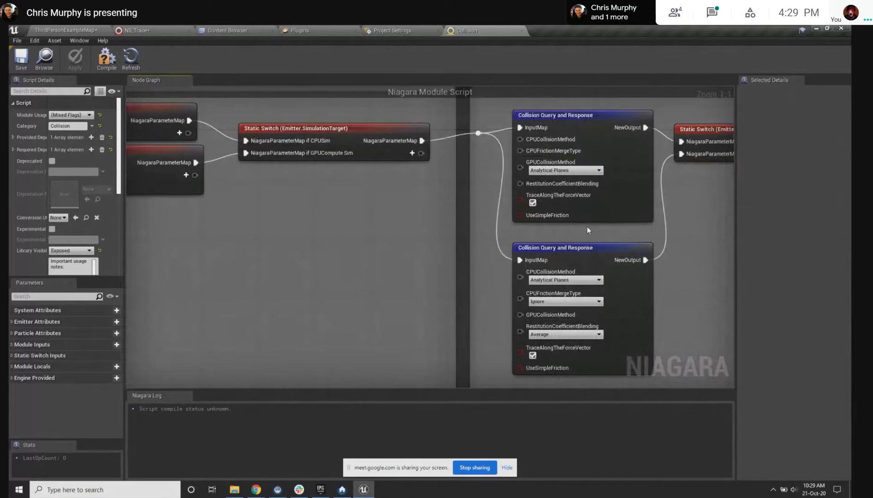
pyautogui.moveTo(587, 226); pyautogui.dragTo(321, 243, button='right')
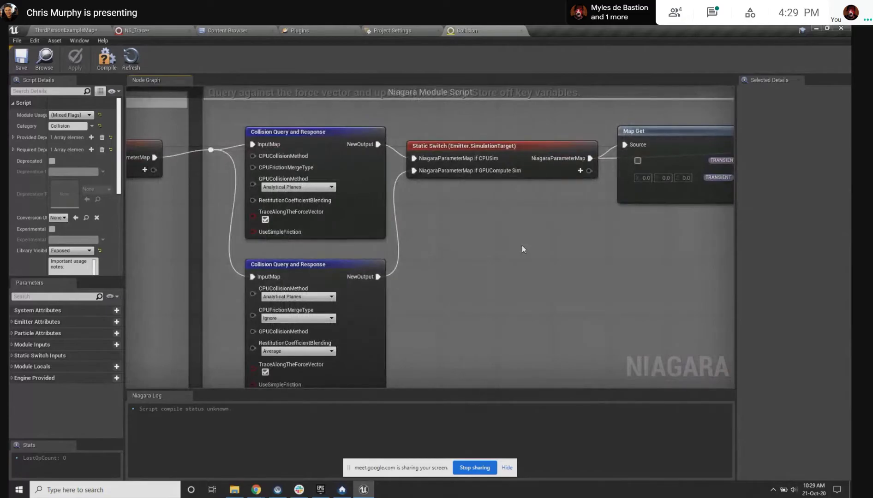
pyautogui.moveTo(522, 245); pyautogui.dragTo(172, 253, button='right')
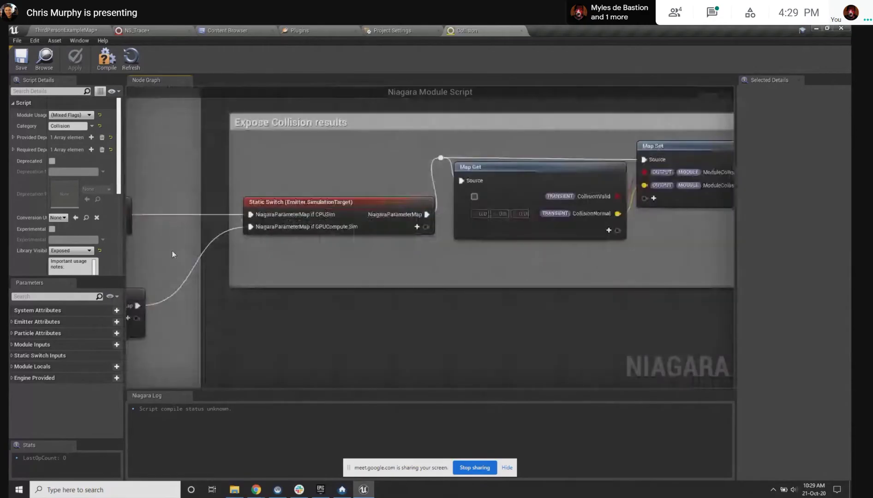
pyautogui.moveTo(604, 309); pyautogui.dragTo(115, 139, button='right')
pyautogui.moveTo(682, 138); pyautogui.dragTo(142, 339, button='right')
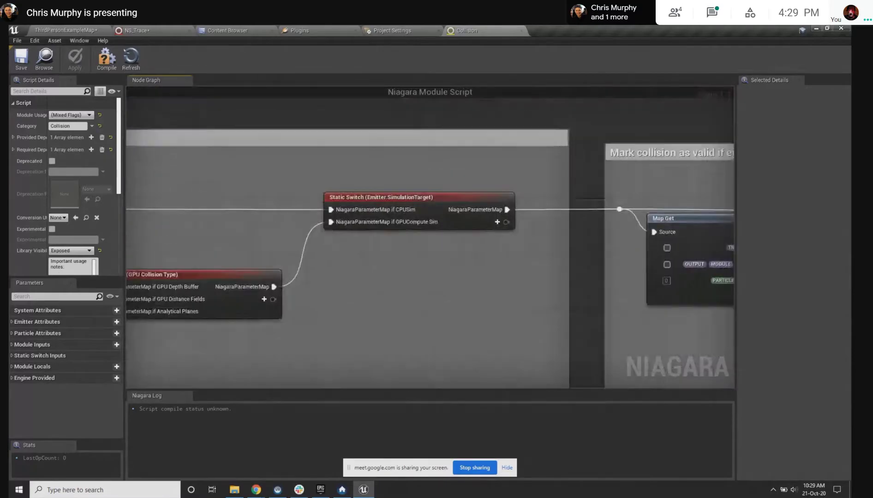
# Examine how the Collision script marks collisions as valid, counts them and handles the particle rest state
pyautogui.moveTo(646, 230); pyautogui.dragTo(215, 218, button='right')
pyautogui.moveTo(614, 222); pyautogui.dragTo(127, 163, button='right')
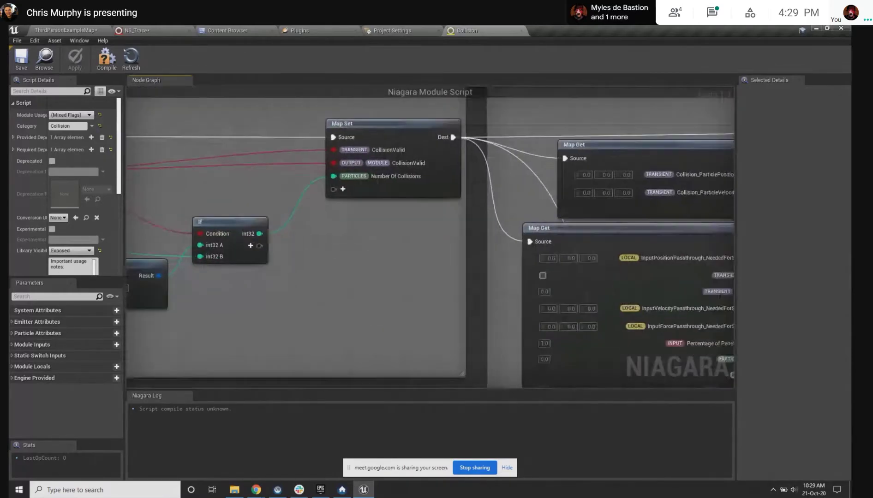
pyautogui.moveTo(729, 256); pyautogui.dragTo(393, 127, button='right')
pyautogui.scroll(-2, 584, 194)
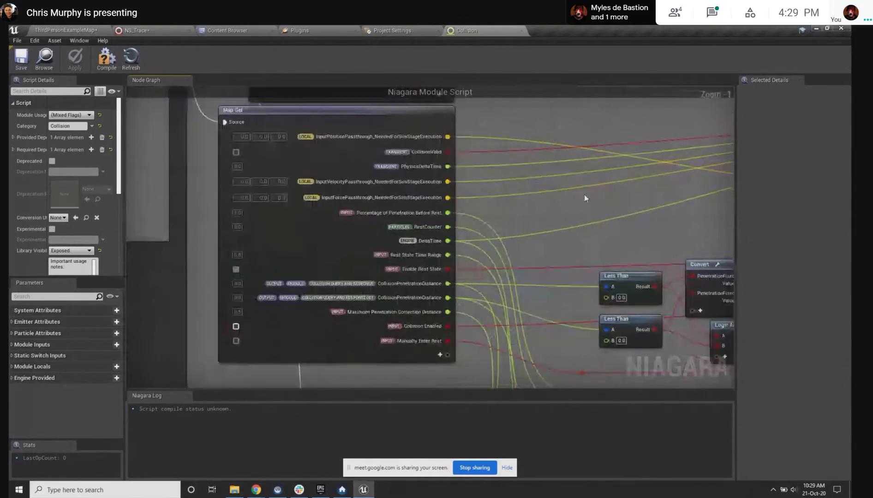
pyautogui.moveTo(583, 194); pyautogui.dragTo(230, 198, button='right')
pyautogui.moveTo(586, 198); pyautogui.dragTo(236, 222, button='right')
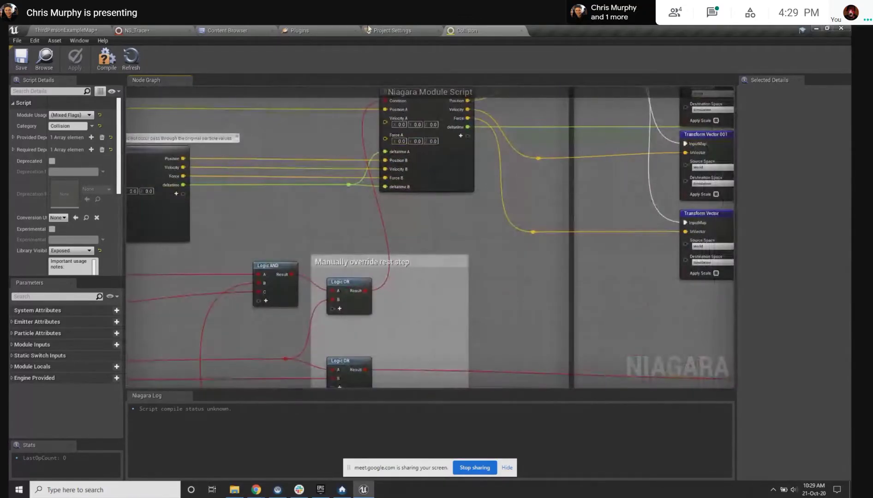
# Close the Collision script, delete the Collision node from NS_Trace's CheckCollisionAlongPath graph and apply the script
pyautogui.middleClick(468, 27)
pyautogui.click(151, 34)
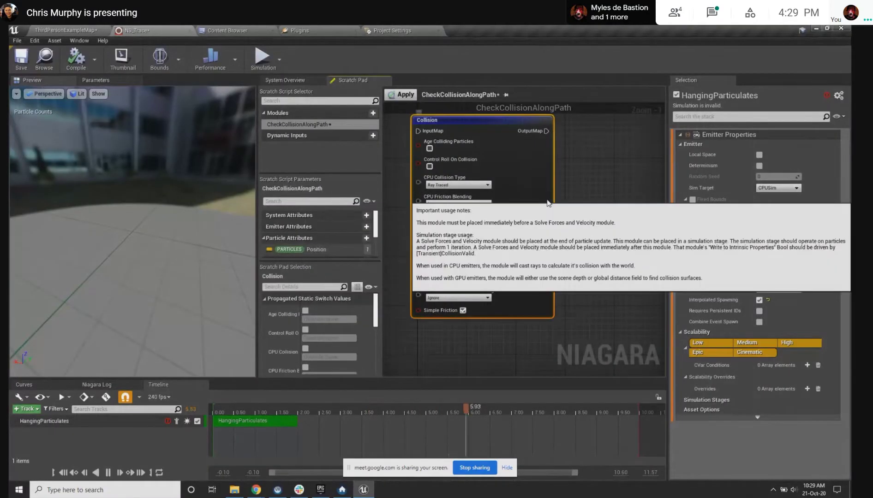
pyautogui.scroll(-6, 547, 203)
pyautogui.scroll(7, 596, 261)
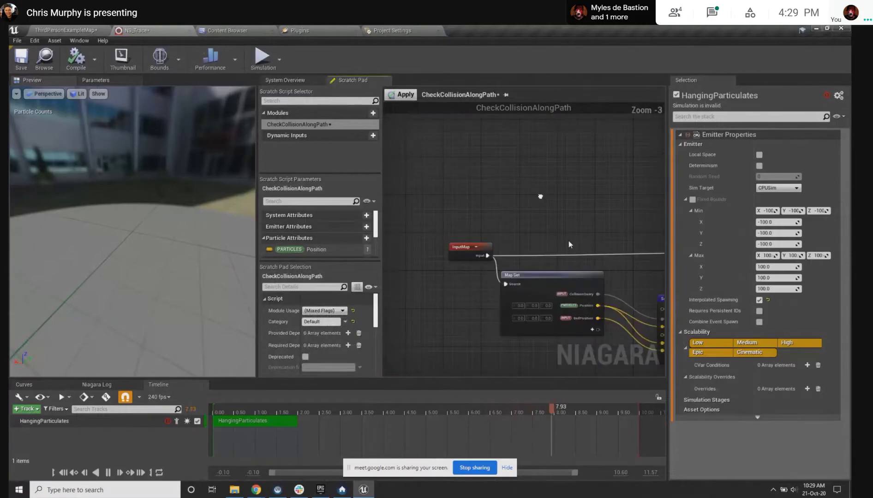
pyautogui.click(402, 95)
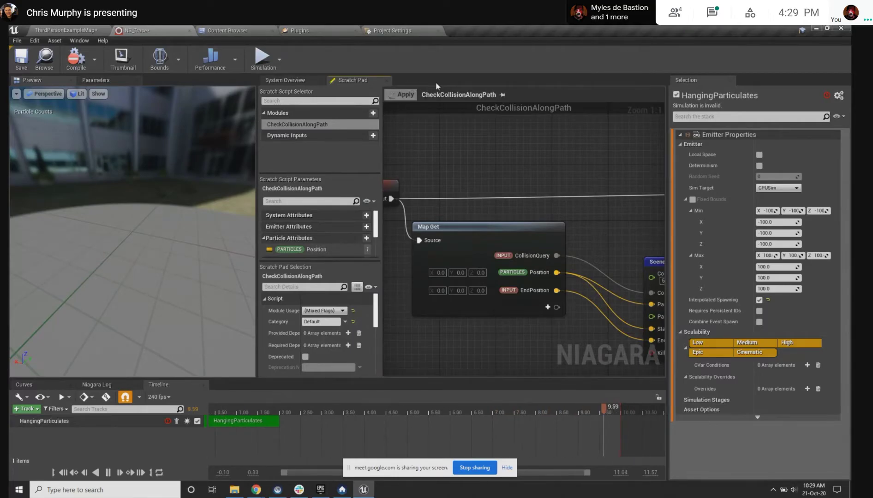
# Widen the CheckCollisionAlongPath graph area and examine the Scene Depth Test node's inputs and its Impact Position and Impact Normal outputs
pyautogui.moveTo(512, 165); pyautogui.dragTo(445, 146, button='right')
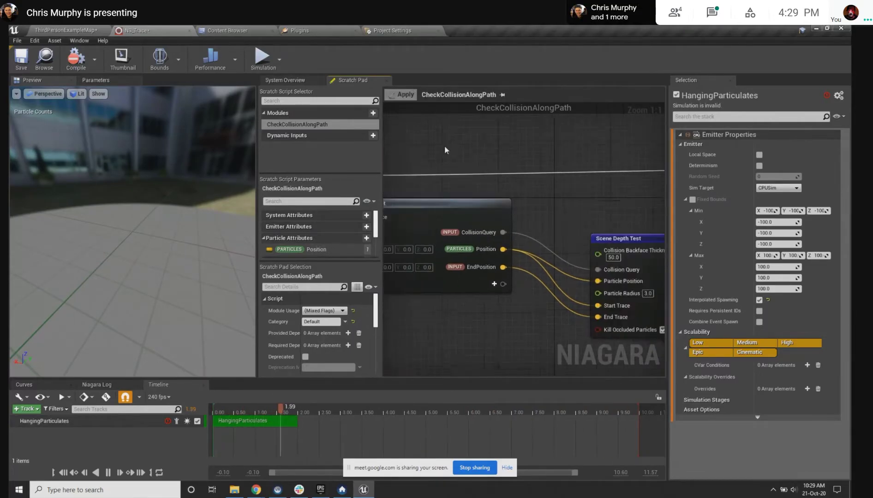
pyautogui.scroll(-5, 462, 148)
pyautogui.scroll(5, 494, 149)
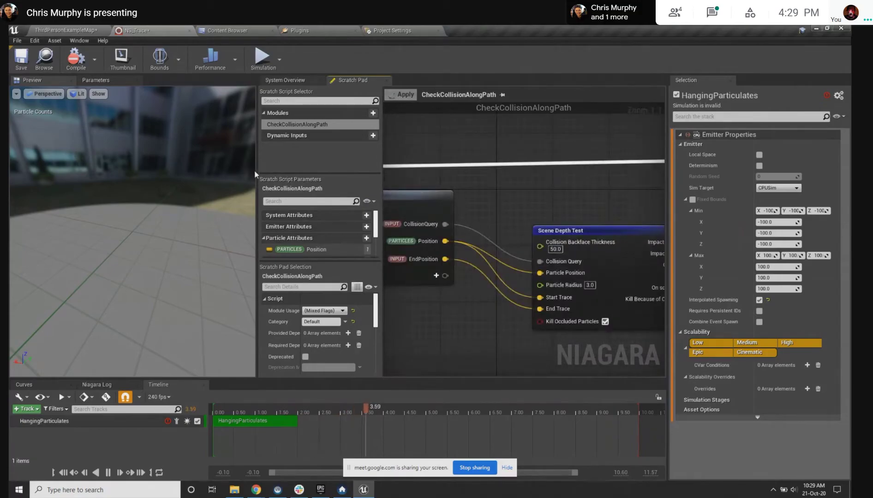
pyautogui.moveTo(257, 178); pyautogui.dragTo(206, 179)
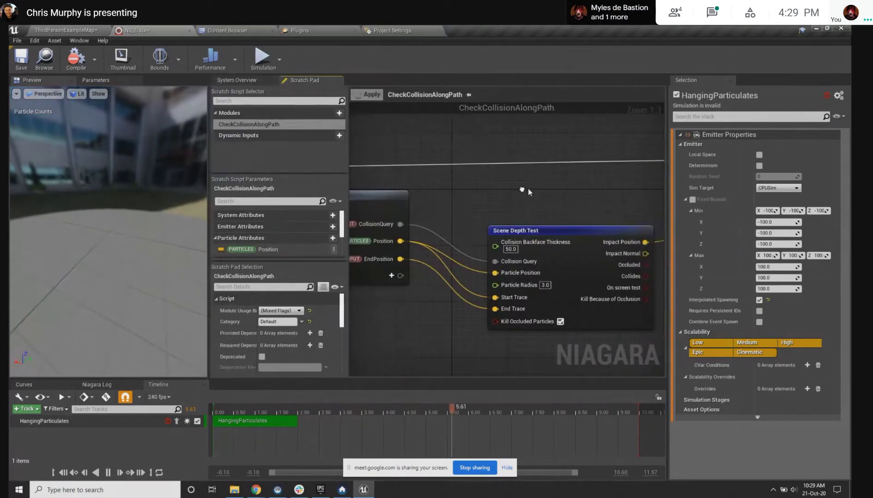
pyautogui.moveTo(528, 189); pyautogui.dragTo(389, 181, button='right')
pyautogui.moveTo(441, 183)
pyautogui.mouseDown(button='right')
pyautogui.moveTo(376, 202)
pyautogui.moveTo(440, 226)
pyautogui.moveTo(508, 226)
pyautogui.moveTo(532, 213)
pyautogui.mouseUp(button='right')
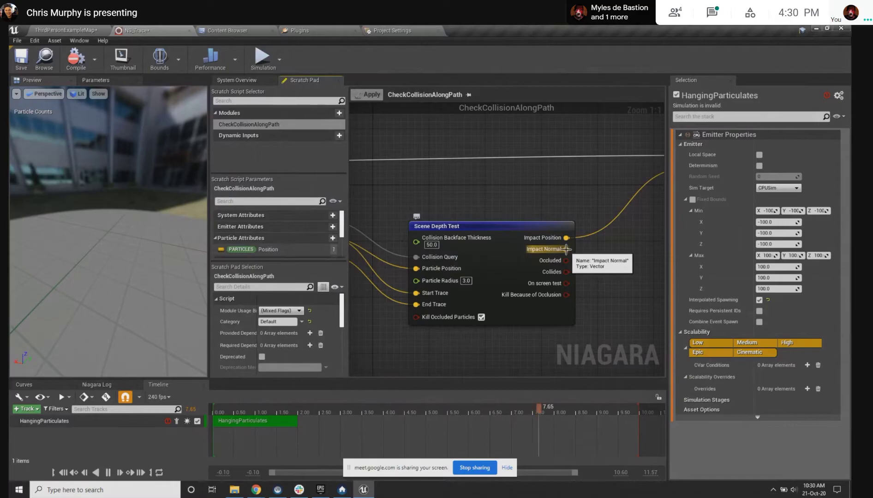
# Review the Check Collision Along Path module's compile errors and set the HangingParticulates emitter's Sim Target to GPUCompute Sim
pyautogui.click(69, 29)
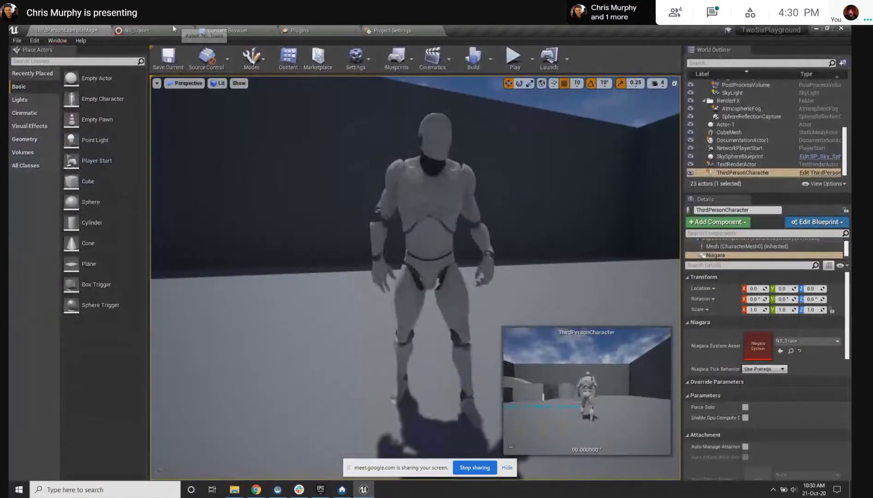
pyautogui.click(139, 30)
pyautogui.scroll(-5, 422, 182)
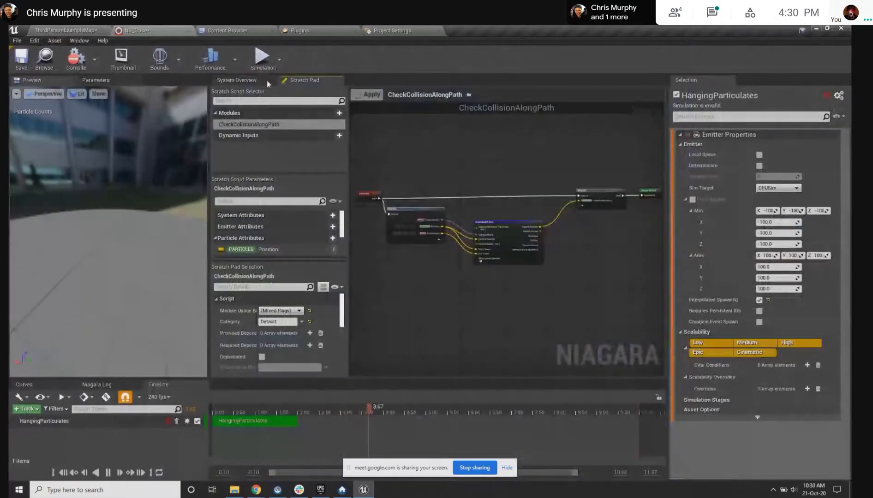
pyautogui.click(235, 80)
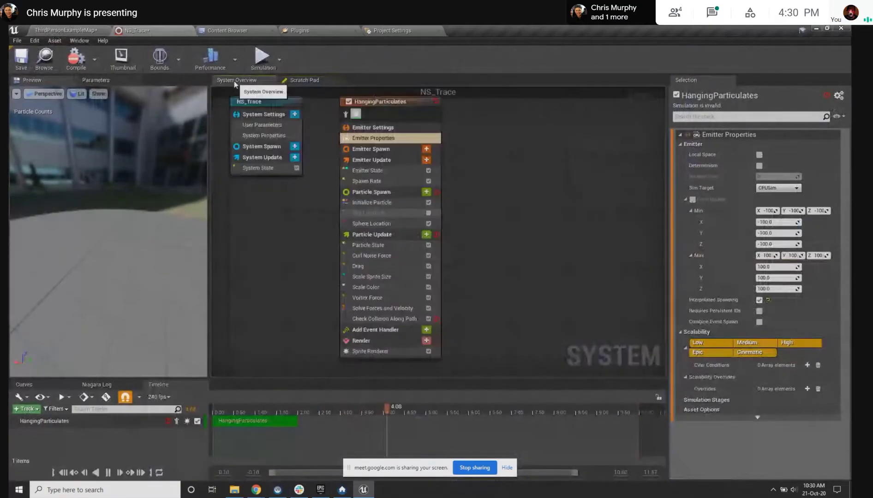
pyautogui.click(385, 318)
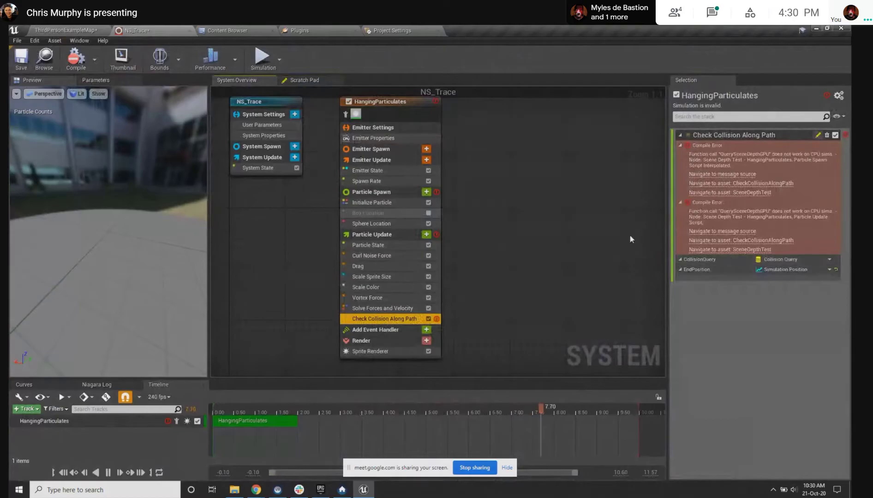
pyautogui.click(372, 138)
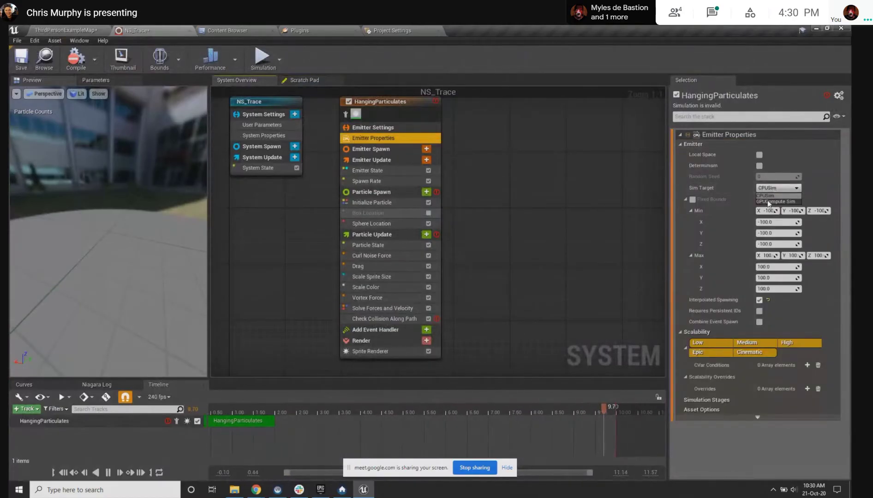
pyautogui.click(768, 202)
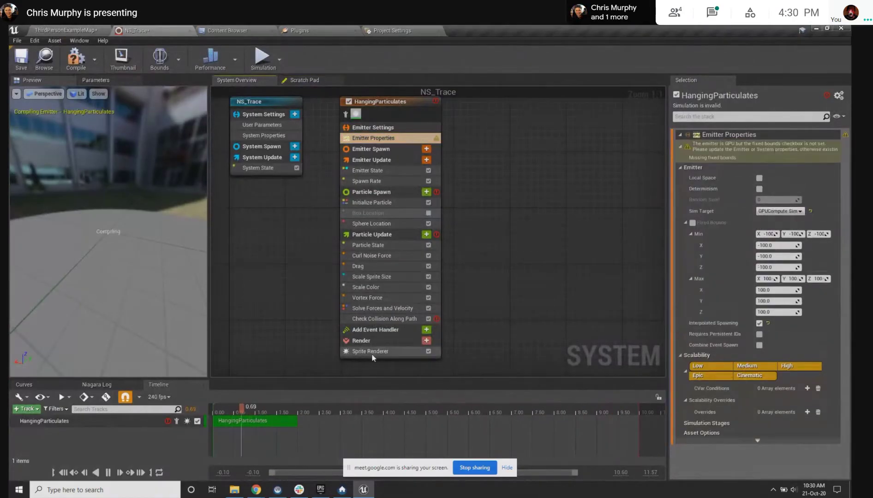
# Check the Vortex Force module's settings and inspect the projected sprites on the ThirdPersonCharacter up close in the level
pyautogui.click(378, 309)
pyautogui.click(376, 297)
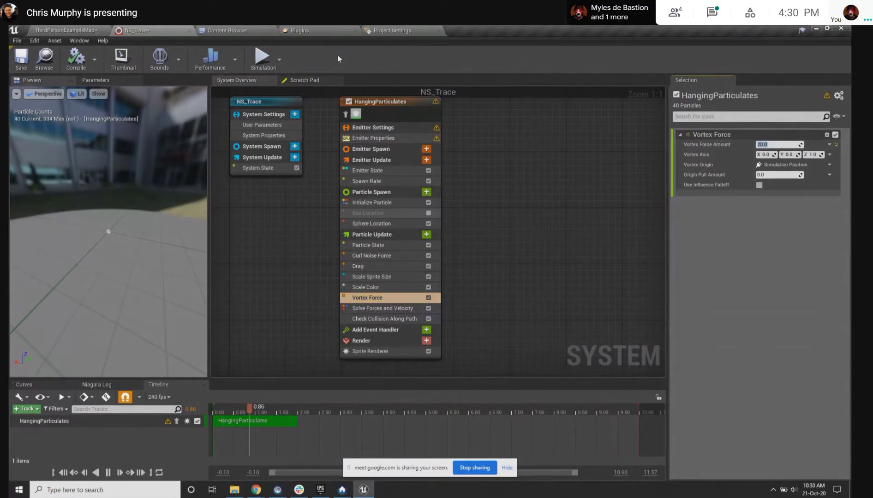
pyautogui.click(74, 31)
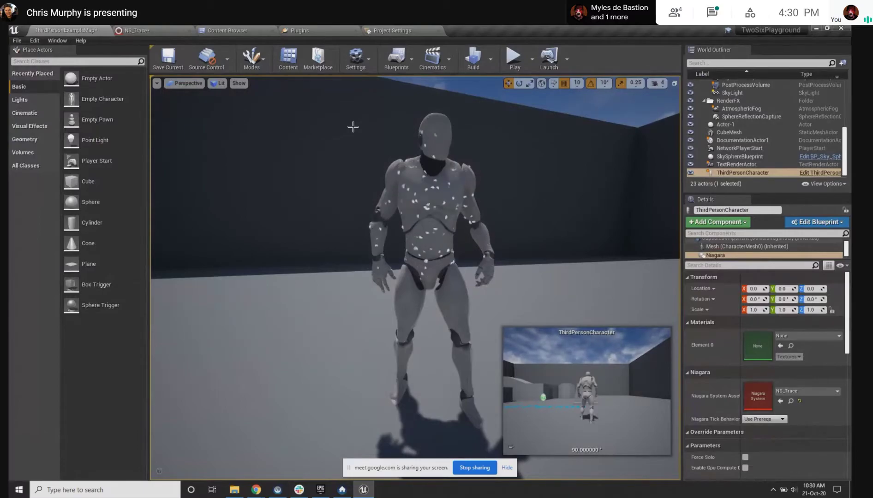
pyautogui.keyDown('alt'); pyautogui.moveTo(417, 188); pyautogui.dragTo(419, 190); pyautogui.keyUp('alt')
pyautogui.moveTo(419, 190); pyautogui.dragTo(420, 172, button='right')
pyautogui.scroll(-4, 420, 172)
pyautogui.scroll(4, 420, 172)
pyautogui.scroll(-1, 421, 172)
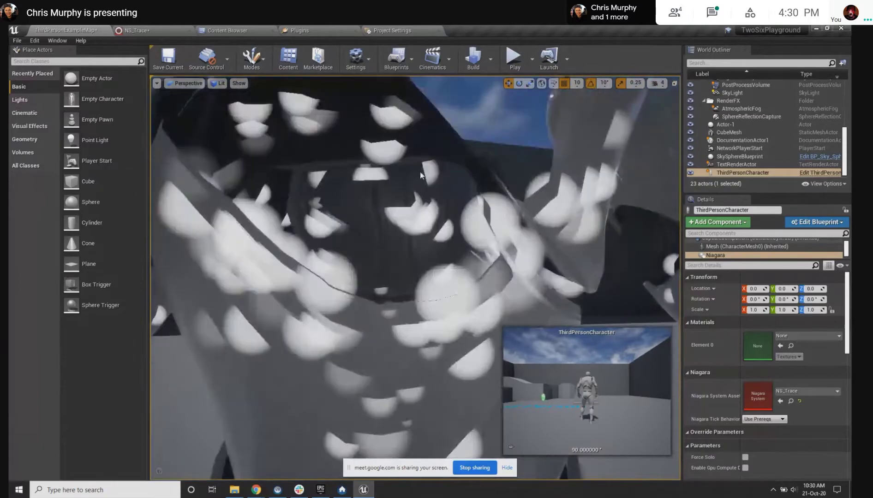
pyautogui.scroll(-4, 420, 172)
pyautogui.scroll(4, 420, 174)
pyautogui.scroll(-7, 419, 174)
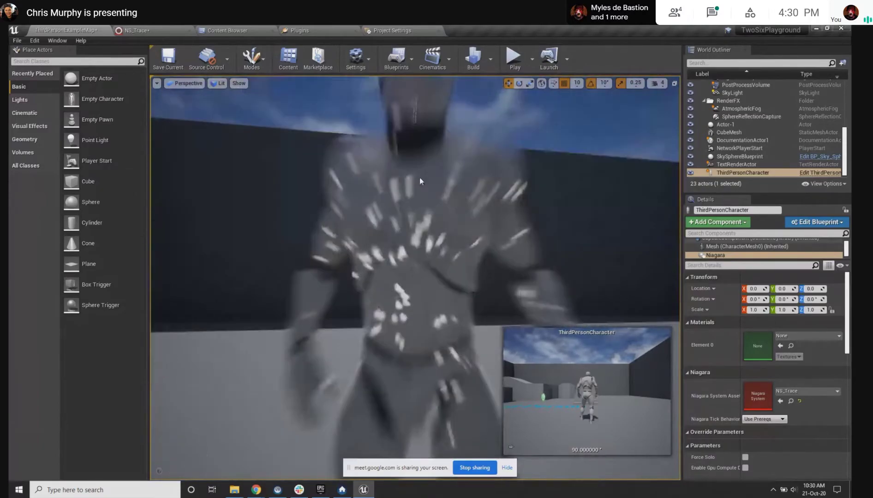
# Inspect the projected particles on the character and the surrounding floor from above and from the front
pyautogui.moveTo(418, 184); pyautogui.dragTo(419, 210, button='right')
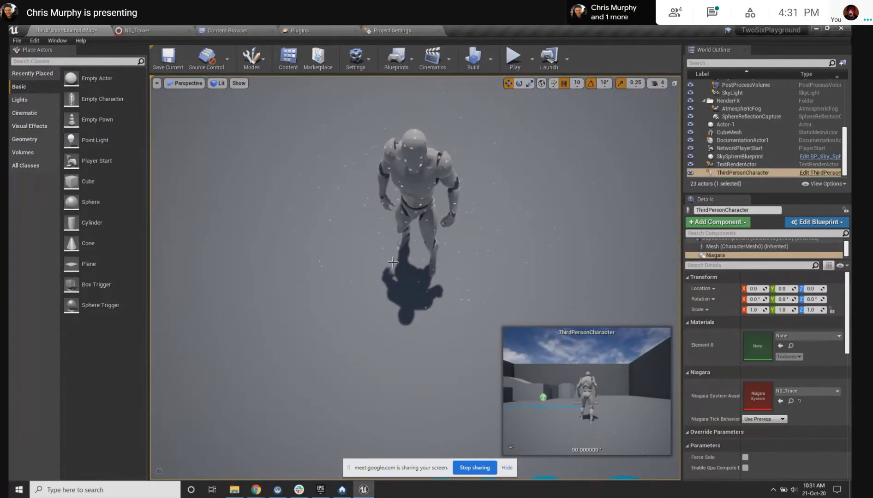
pyautogui.moveTo(453, 125)
pyautogui.mouseDown(button='right')
pyautogui.moveTo(460, 118)
pyautogui.moveTo(462, 127)
pyautogui.moveTo(458, 91)
pyautogui.moveTo(456, 111)
pyautogui.mouseUp(button='right')
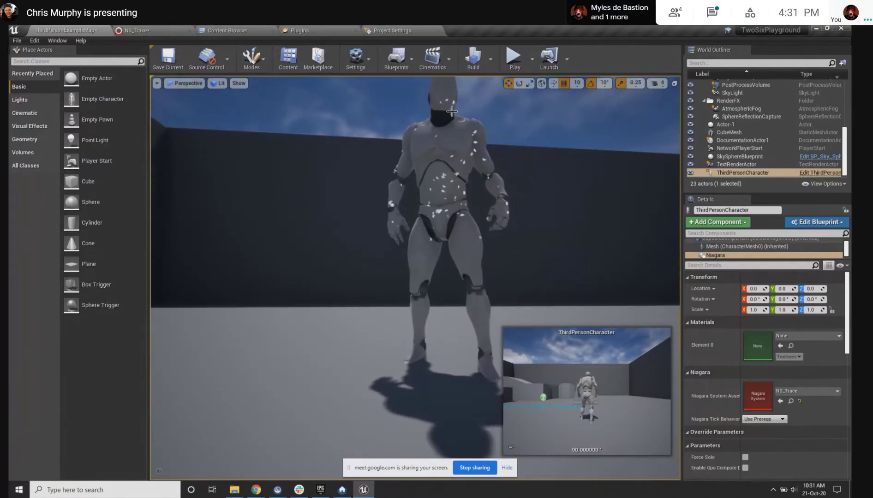
pyautogui.moveTo(444, 143); pyautogui.dragTo(444, 144, button='right')
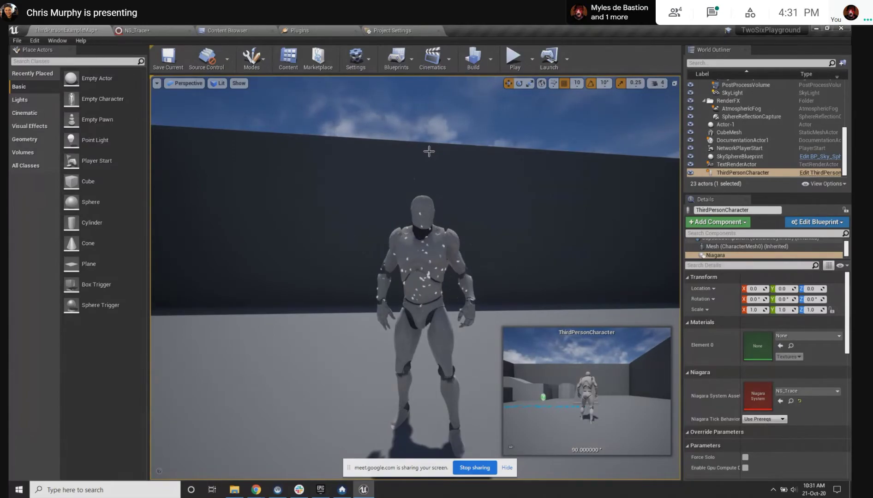
# Open the Check Collision Along Path module's scratch graph in NS_Trace and move the Scene Depth Test node slightly closer to Map Get
pyautogui.click(154, 28)
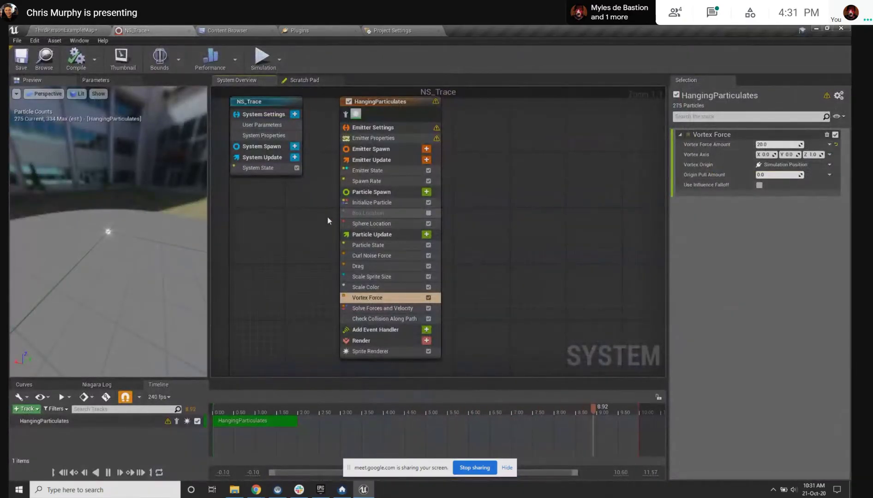
pyautogui.click(375, 318)
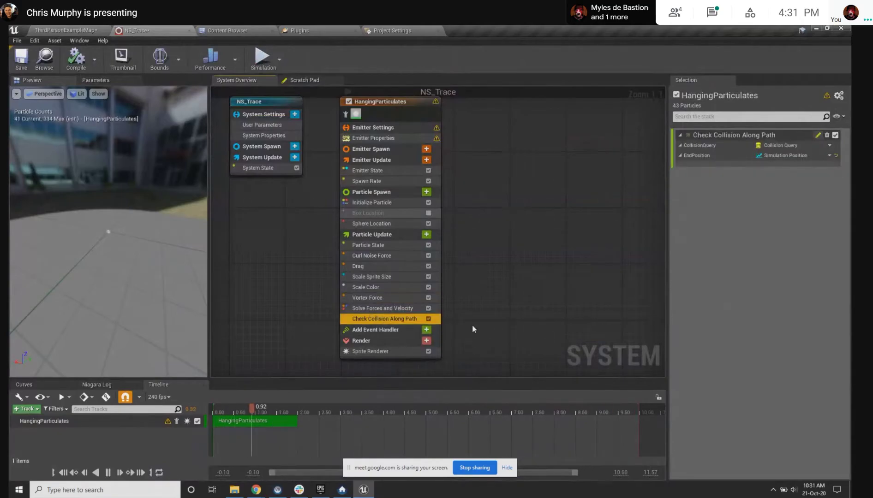
pyautogui.moveTo(300, 216); pyautogui.dragTo(328, 220, button='right')
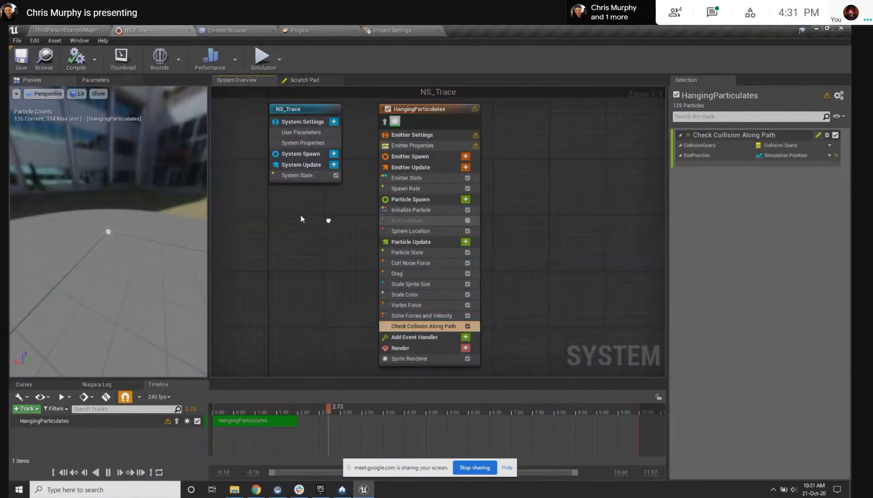
pyautogui.click(303, 80)
pyautogui.scroll(4, 503, 260)
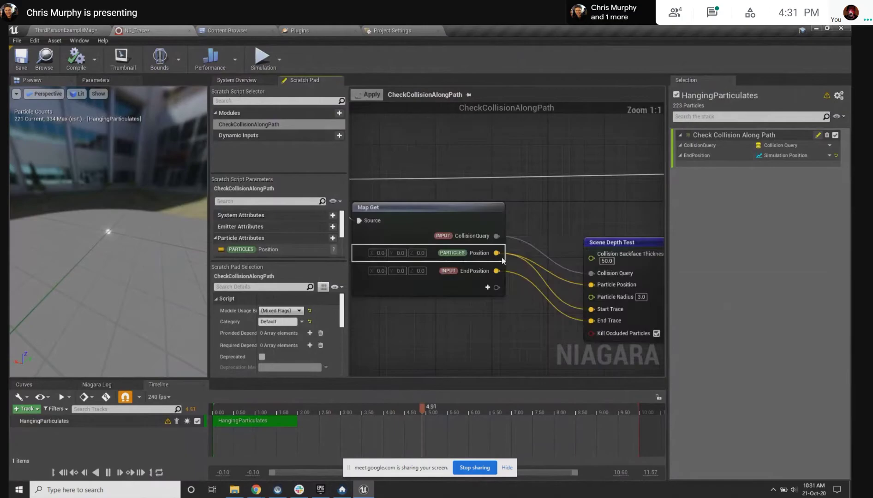
pyautogui.moveTo(526, 313); pyautogui.dragTo(458, 263, button='right')
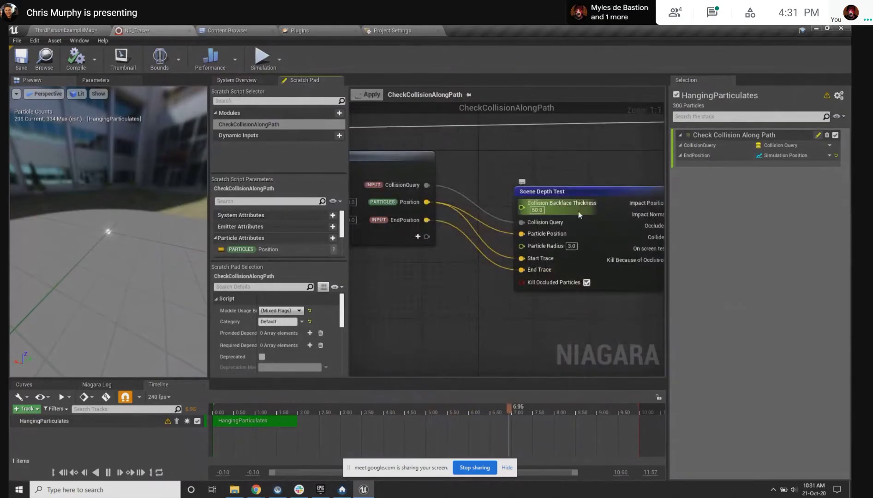
pyautogui.moveTo(600, 241); pyautogui.dragTo(584, 220)
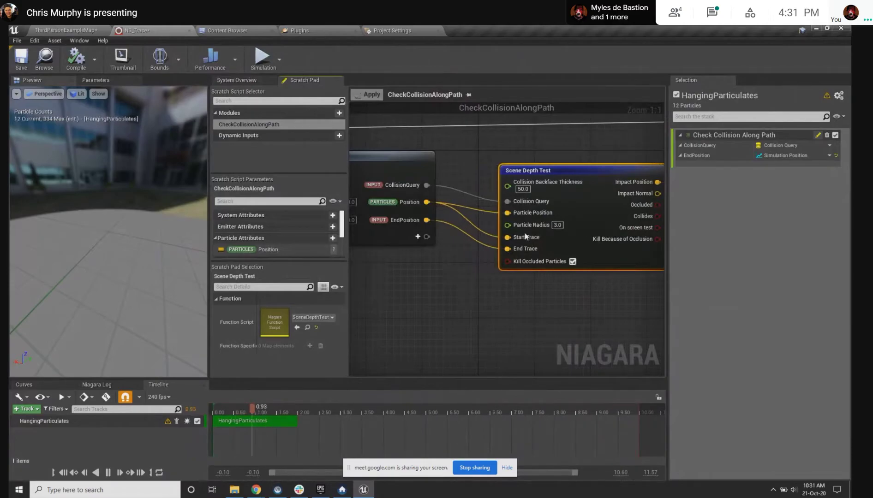
# Examine the Scene Depth Test node's Start Trace and End Trace connections and its Impact Position output
pyautogui.moveTo(439, 266); pyautogui.dragTo(485, 243, button='right')
pyautogui.click(484, 242)
pyautogui.click(578, 214)
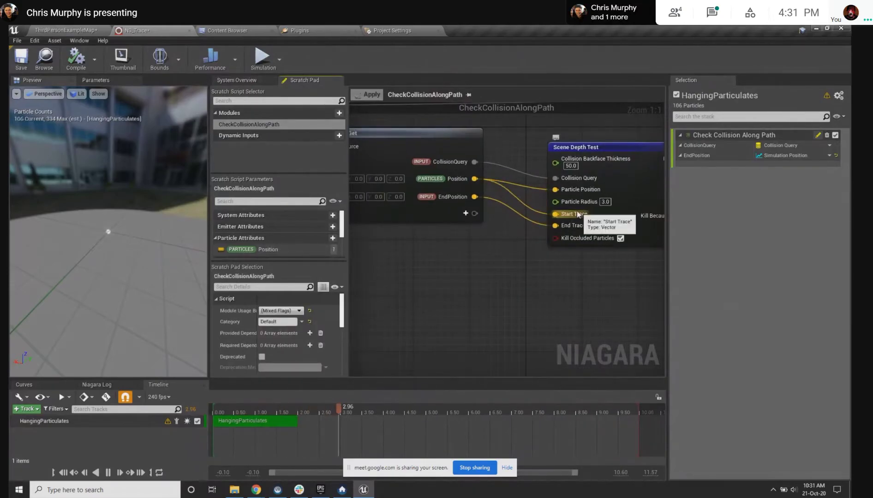
pyautogui.moveTo(607, 268); pyautogui.dragTo(577, 300, button='right')
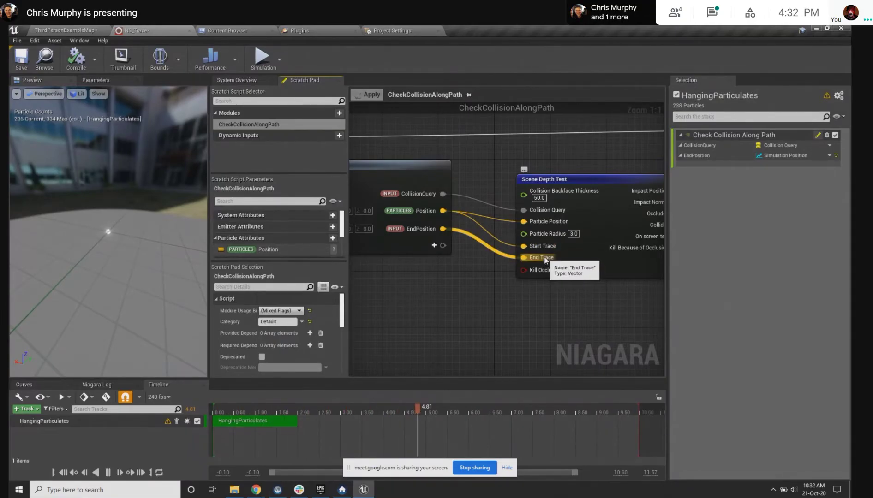
pyautogui.moveTo(574, 285); pyautogui.dragTo(442, 295, button='right')
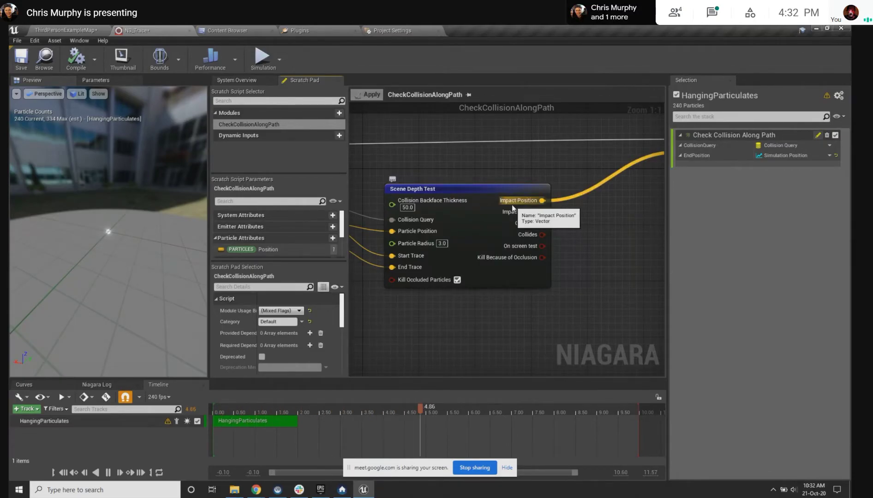
pyautogui.moveTo(477, 171); pyautogui.dragTo(544, 166, button='right')
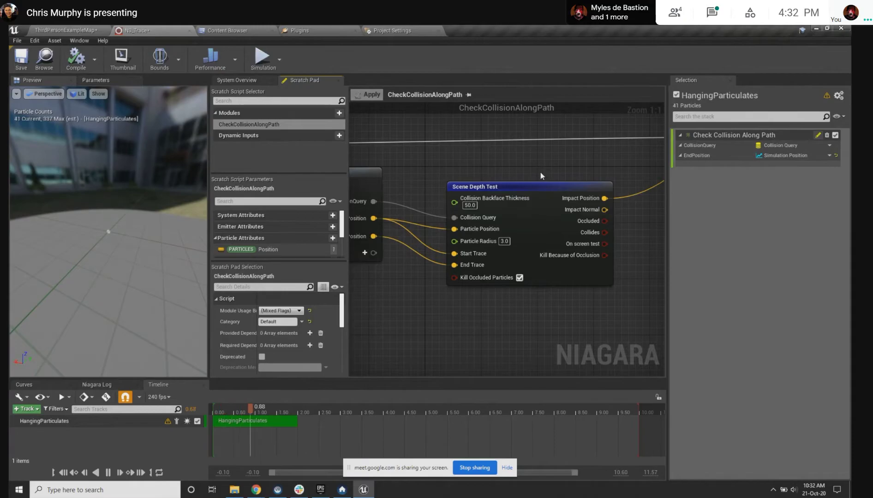
# Set the Sprite Renderer's Position Binding in the HangingParticulates emitter to Particles Position
pyautogui.click(255, 79)
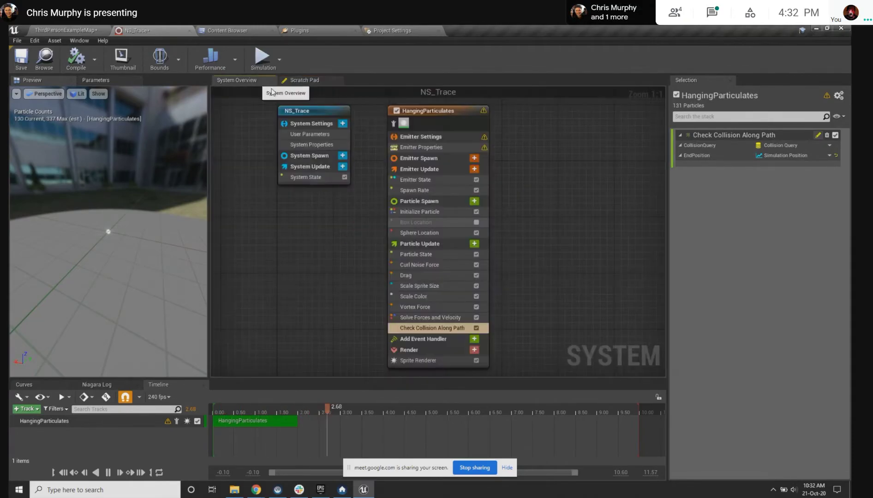
pyautogui.click(72, 28)
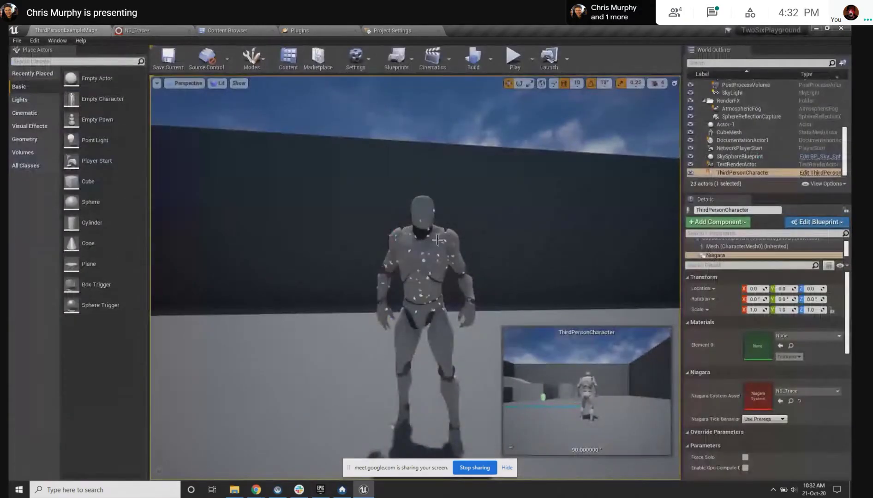
pyautogui.click(211, 30)
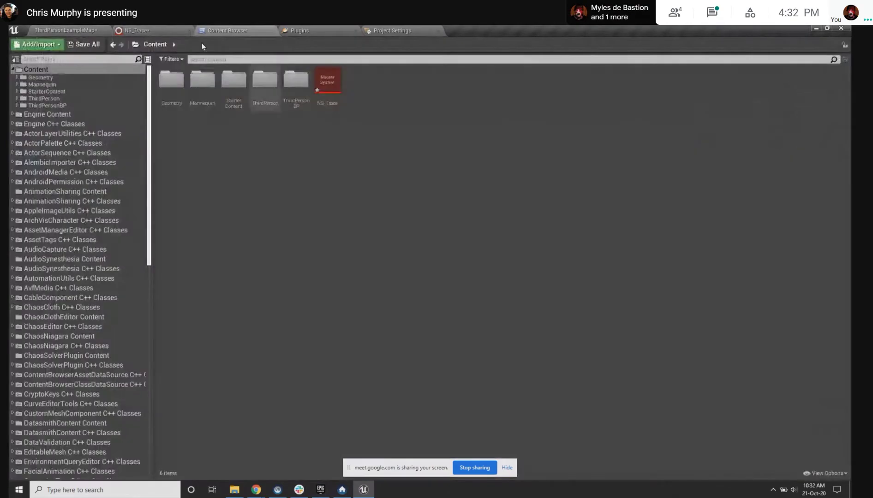
pyautogui.click(134, 30)
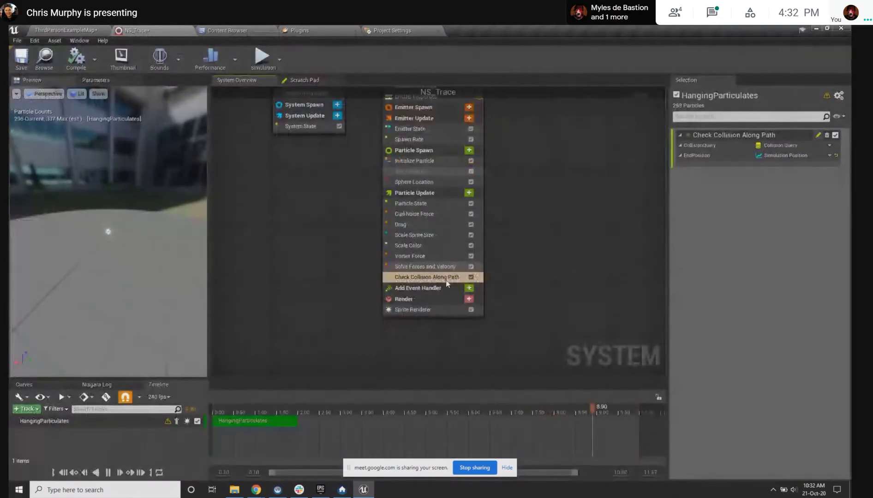
pyautogui.click(442, 311)
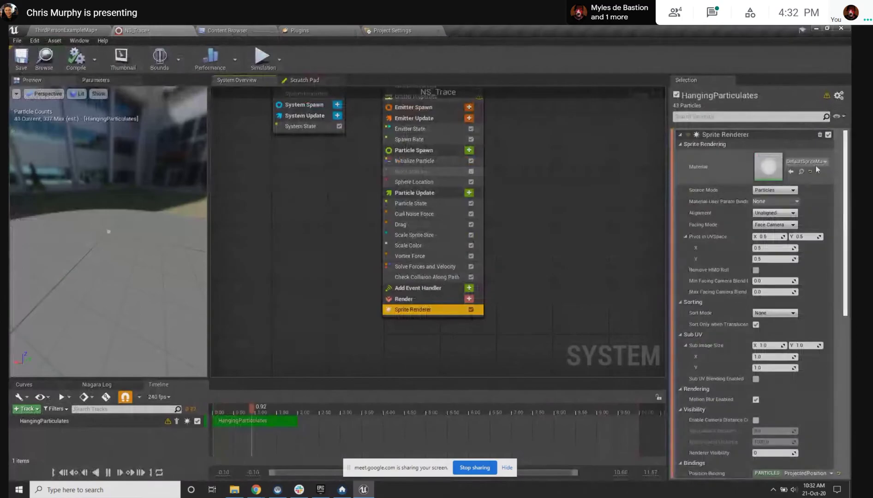
pyautogui.scroll(-5, 807, 328)
pyautogui.scroll(-3, 805, 325)
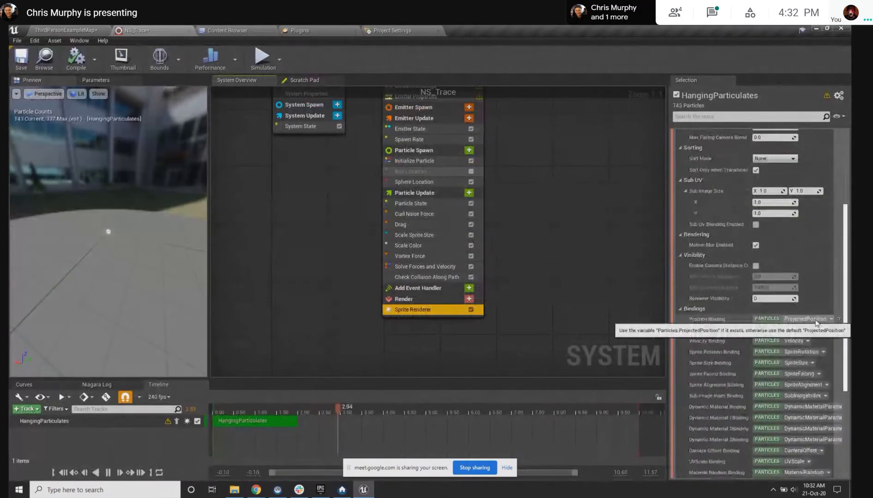
pyautogui.click(805, 319)
pyautogui.click(794, 339)
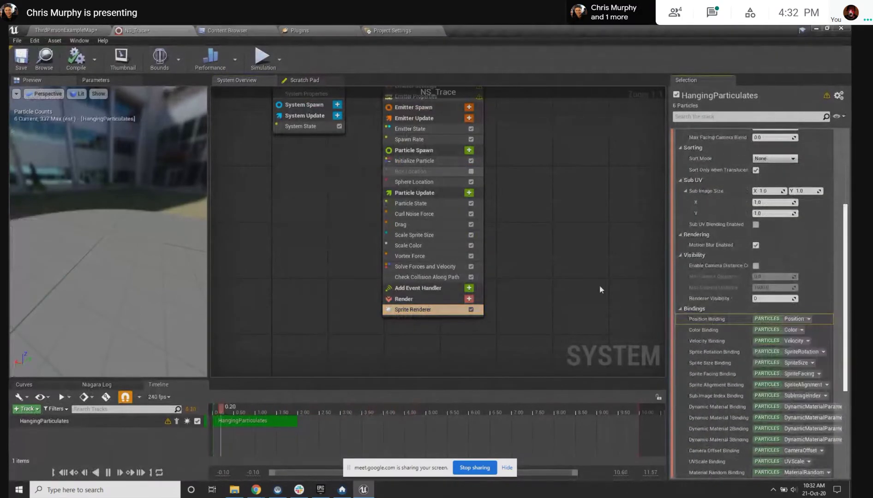
# Inspect the unprojected particles around the ThirdPersonCharacter in the level from several camera positions
pyautogui.click(60, 30)
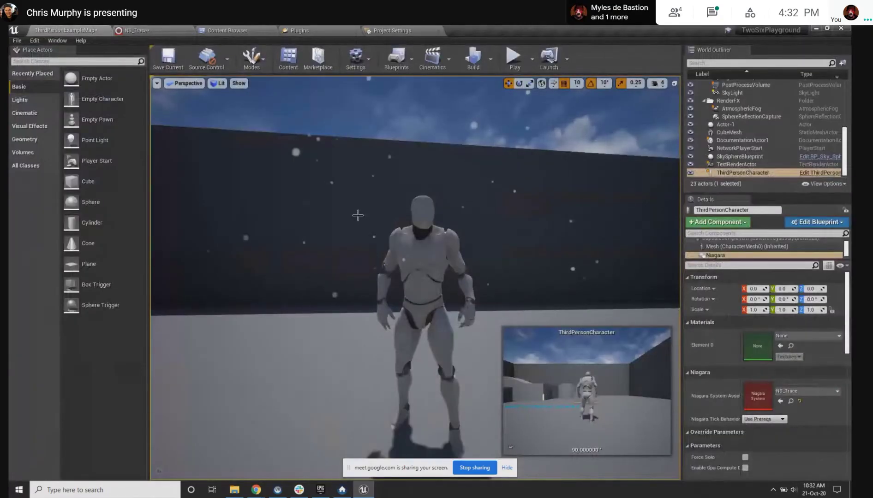
pyautogui.moveTo(390, 227); pyautogui.dragTo(389, 227, button='right')
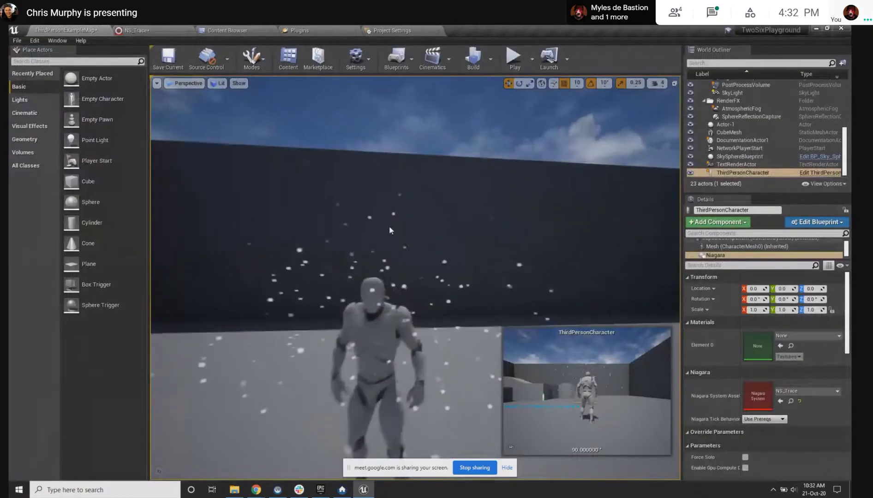
pyautogui.moveTo(390, 231); pyautogui.dragTo(474, 165)
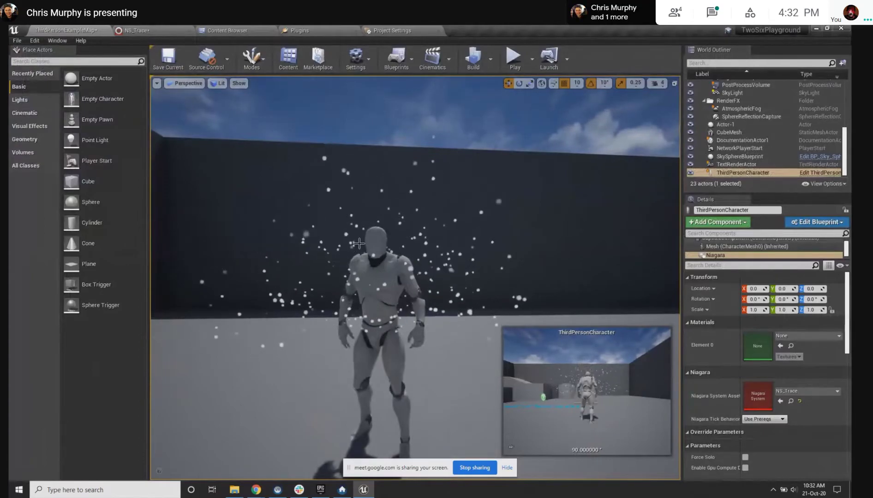
pyautogui.moveTo(361, 259); pyautogui.dragTo(361, 243, button='right')
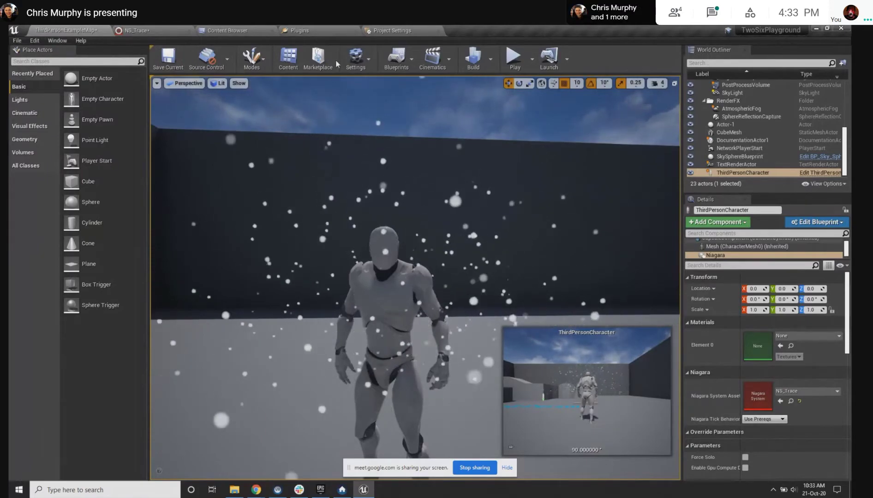
# Add an Initialize Mesh Reproduction Sprite module to the Particle Spawn group of the HangingParticulates emitter
pyautogui.click(137, 30)
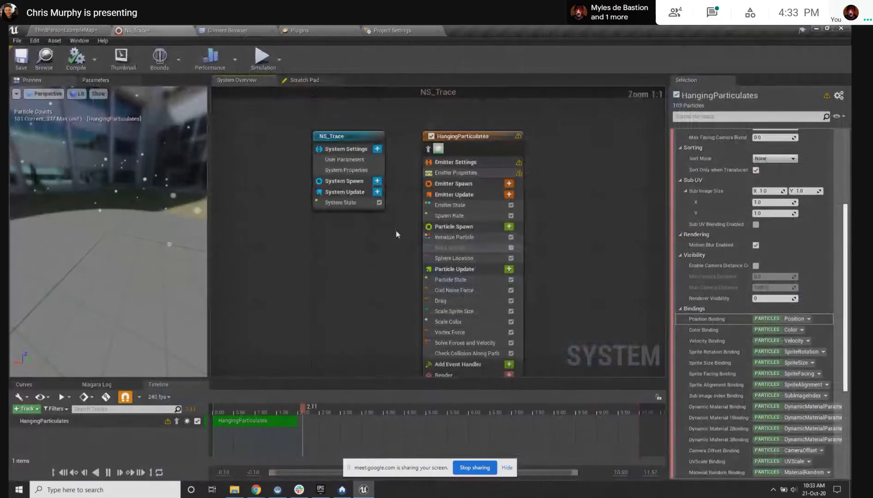
pyautogui.moveTo(395, 233); pyautogui.dragTo(366, 220, button='right')
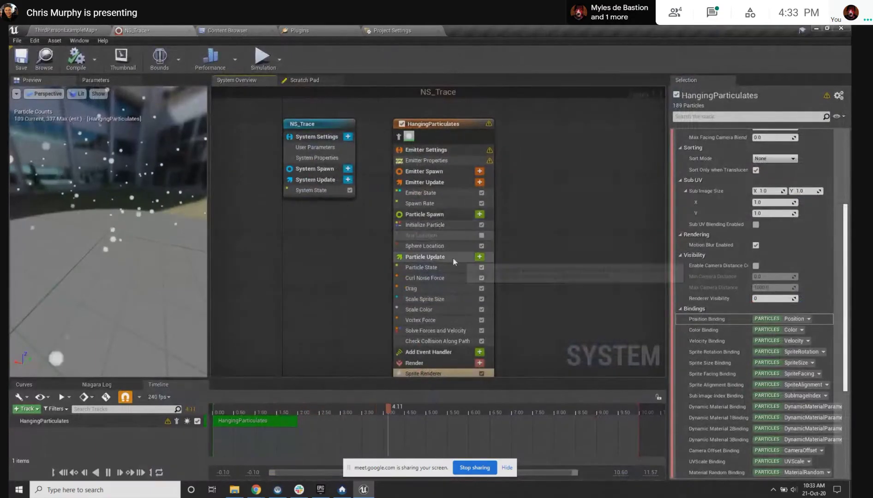
pyautogui.click(445, 226)
pyautogui.click(480, 215)
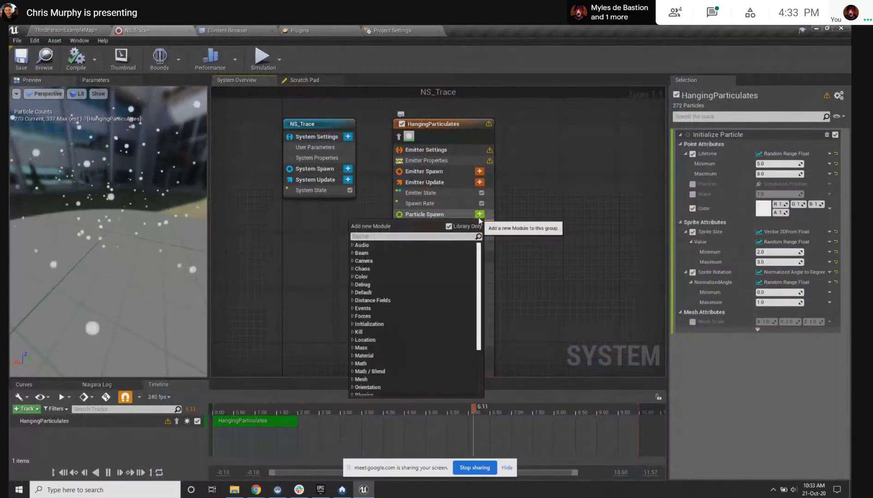
pyautogui.write('sample')
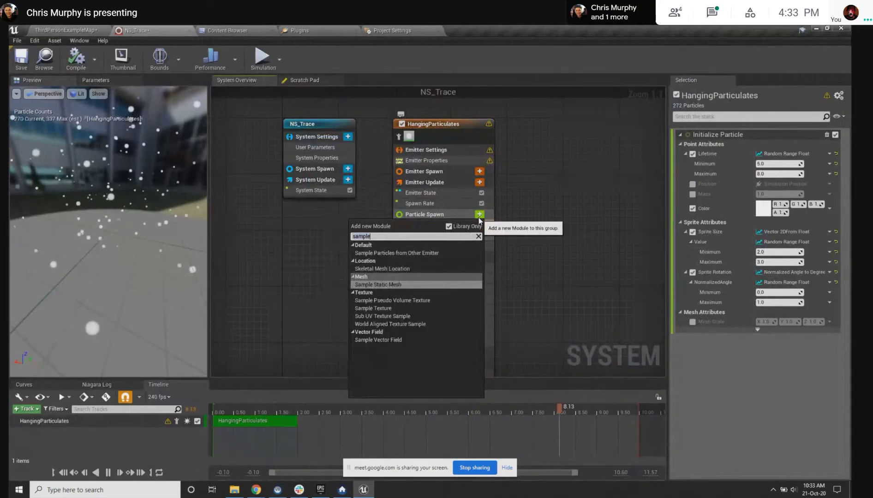
pyautogui.write('ren')
pyautogui.press('BackSpace')
pyautogui.press('BackSpace')
pyautogui.press('BackSpace')
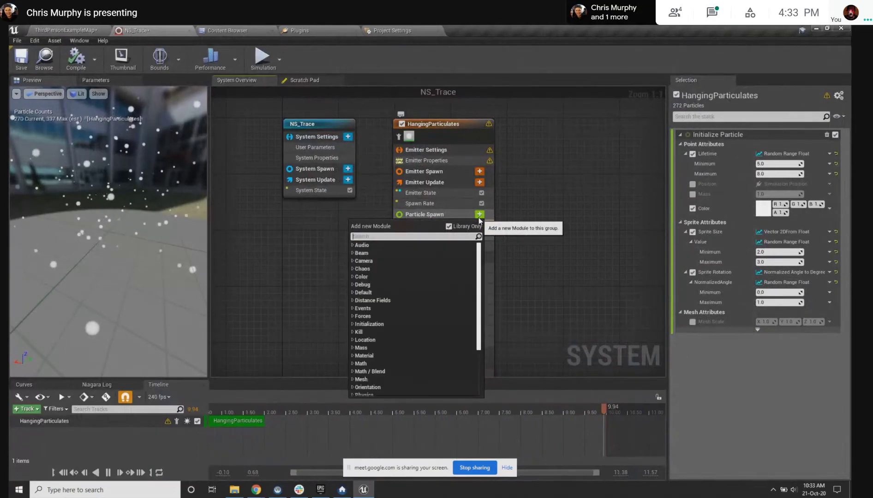
pyautogui.write('mesh')
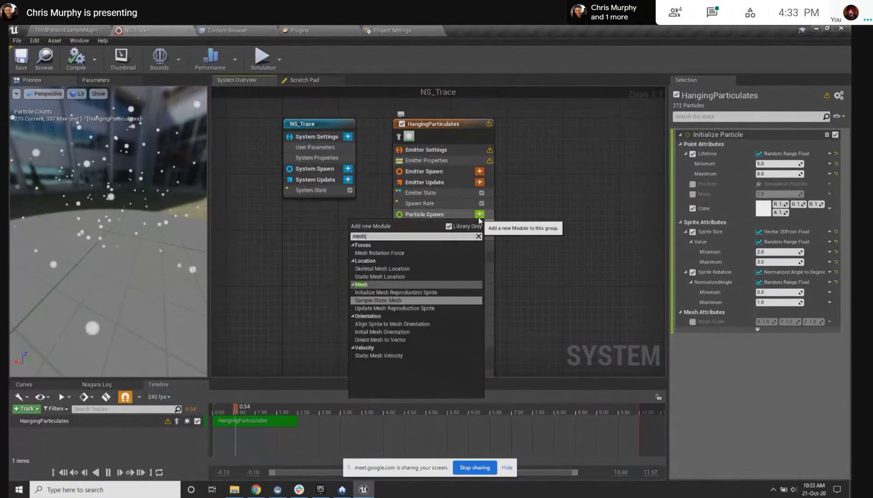
pyautogui.click(426, 293)
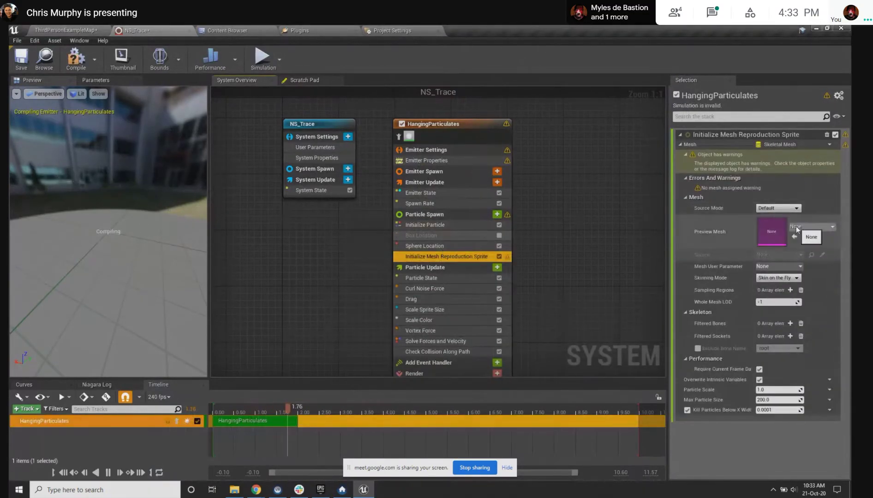
# Assign SK_Mannequin as the mesh reproduction module's Preview Mesh and disable the Sphere Location module
pyautogui.click(797, 229)
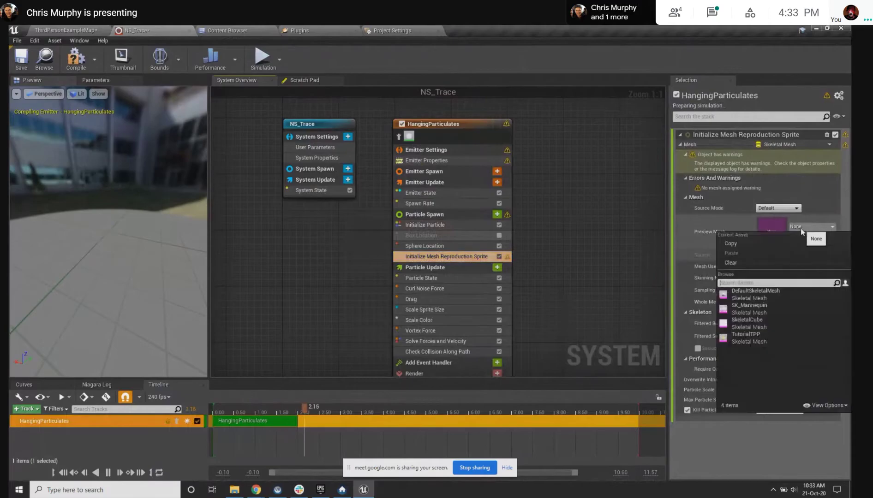
pyautogui.click(765, 310)
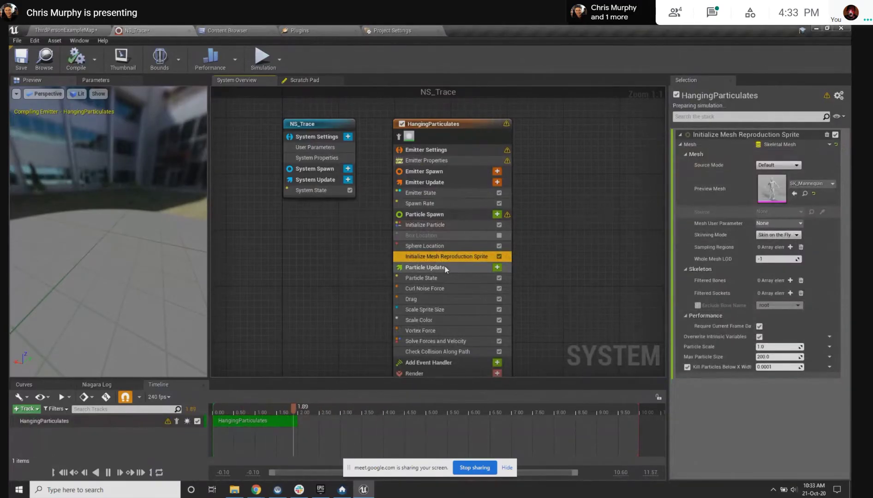
pyautogui.moveTo(438, 259)
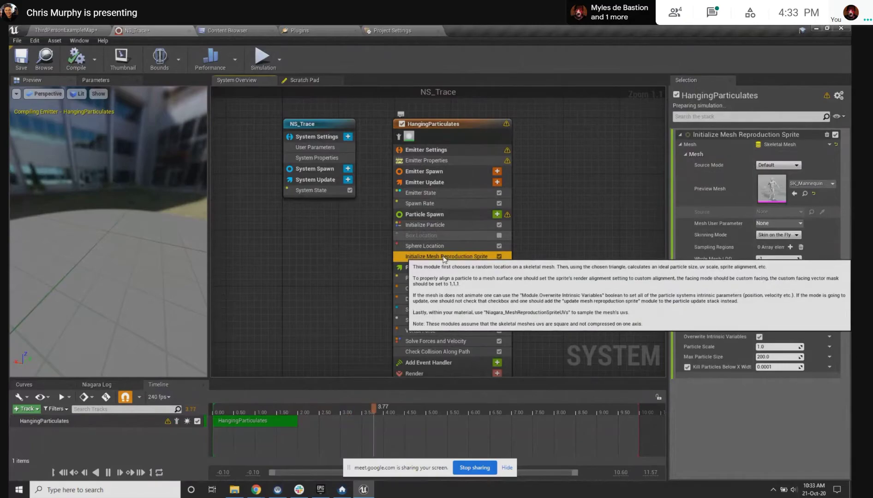
pyautogui.click(498, 246)
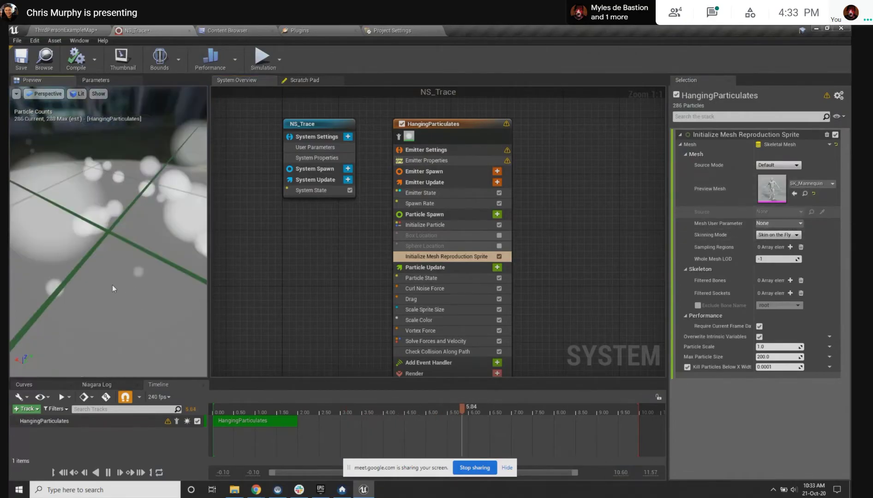
# Inspect the mesh-spawned particles in the NS_Trace preview and on the ThirdPersonCharacter in the level
pyautogui.moveTo(112, 285); pyautogui.dragTo(94, 283)
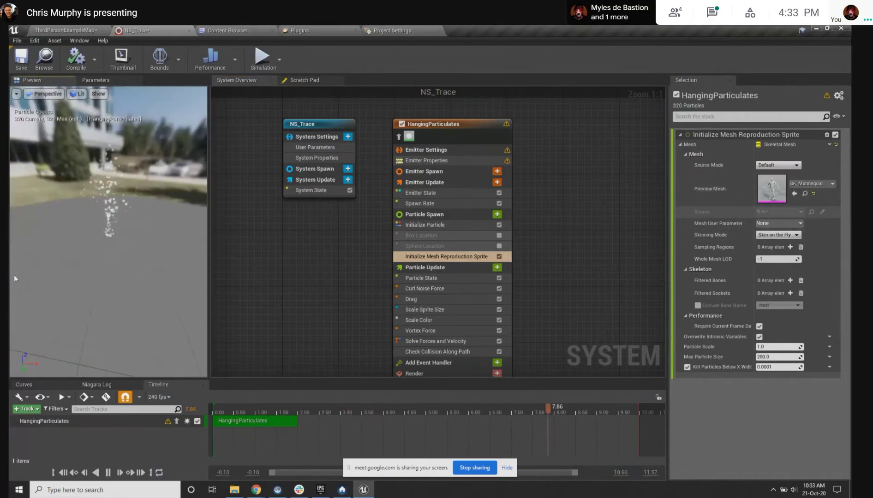
pyautogui.moveTo(13, 278); pyautogui.dragTo(117, 283)
pyautogui.scroll(8, 117, 282)
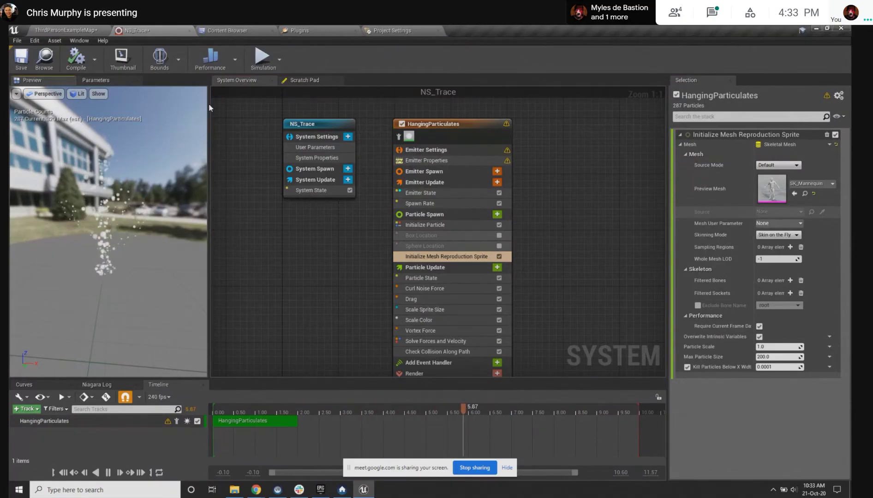
pyautogui.click(66, 31)
pyautogui.moveTo(347, 250)
pyautogui.mouseDown(button='right')
pyautogui.moveTo(336, 263)
pyautogui.moveTo(342, 277)
pyautogui.moveTo(338, 262)
pyautogui.moveTo(347, 250)
pyautogui.mouseUp(button='right')
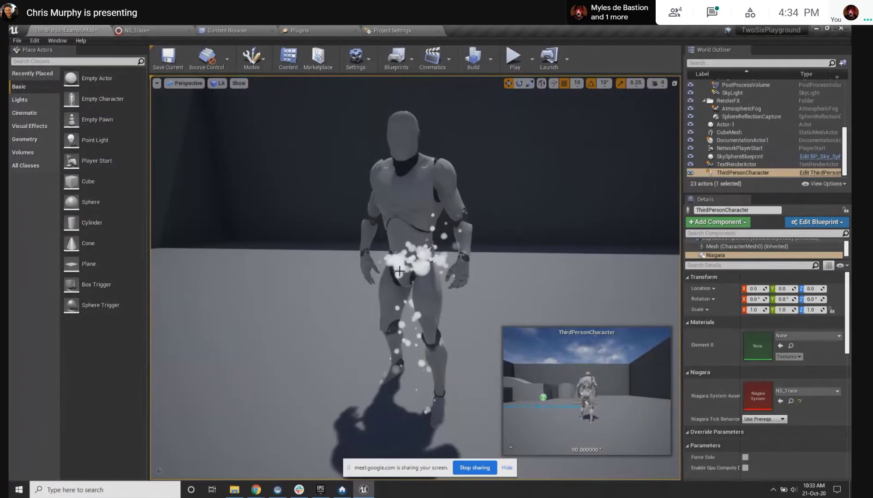
# Disable the Vortex Force module of the HangingParticulates emitter in NS_Trace
pyautogui.click(156, 32)
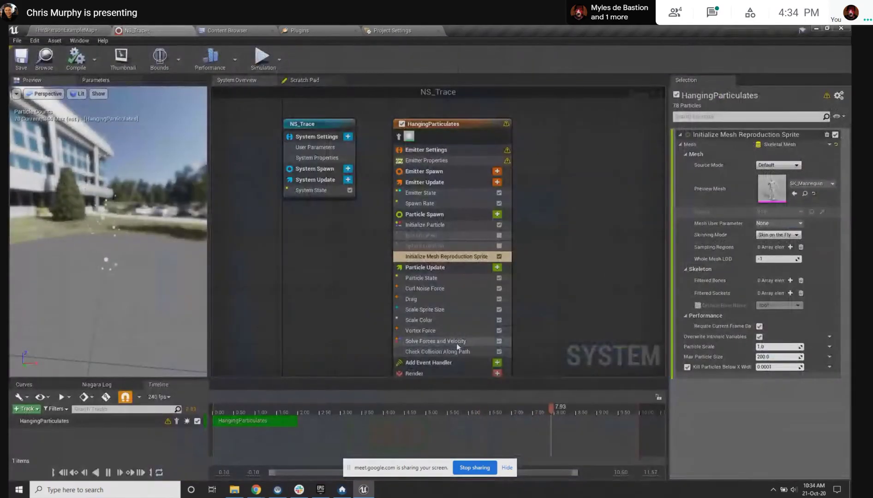
pyautogui.click(453, 331)
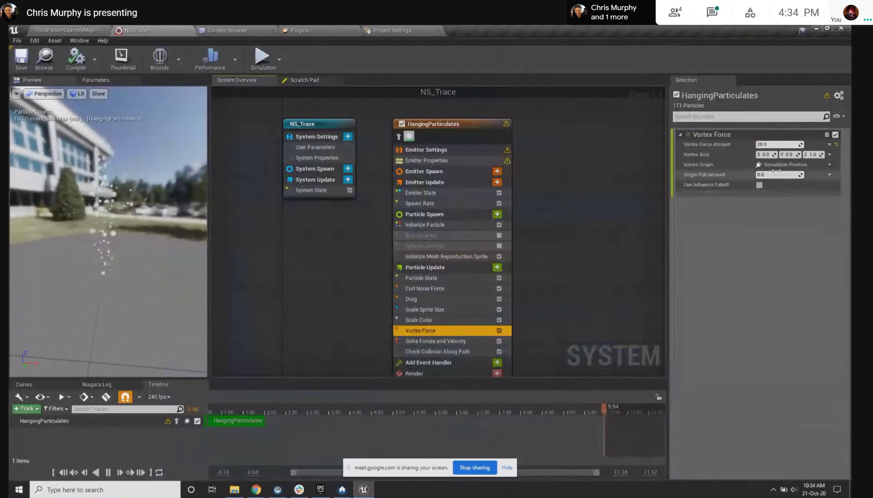
pyautogui.click(499, 331)
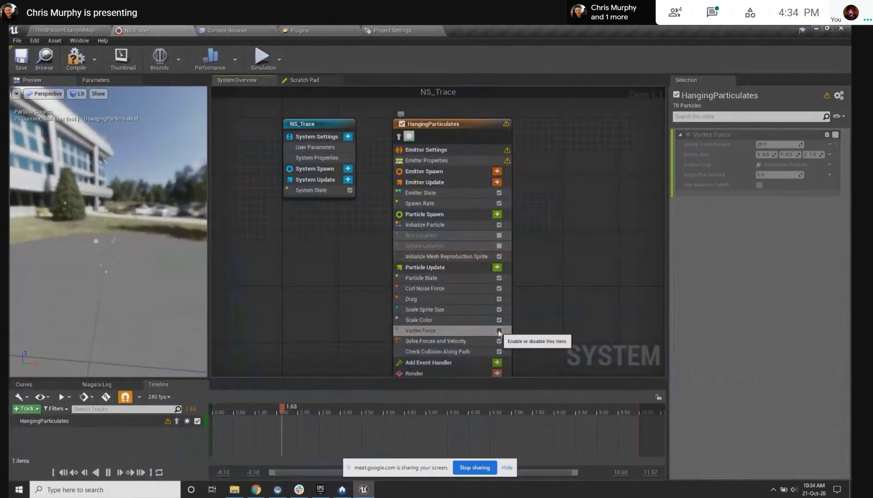
# Add a second Curl Noise Force module directly above Solve Forces and Velocity, with Noise Strength 30 and Noise Frequency 2
pyautogui.click(497, 267)
pyautogui.write('curl')
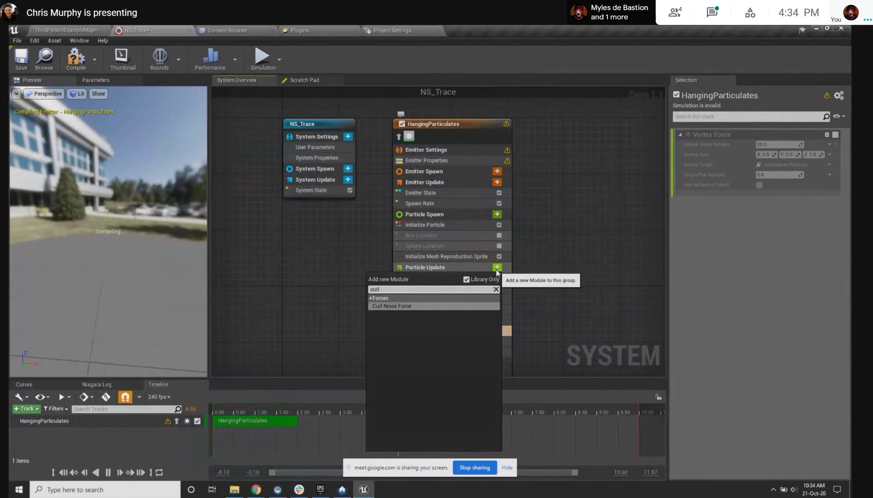
pyautogui.press('Return')
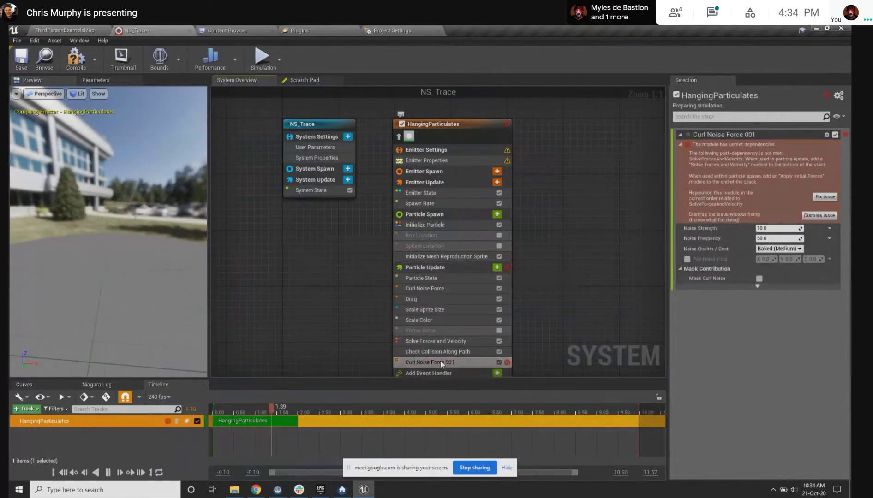
pyautogui.moveTo(441, 360); pyautogui.dragTo(446, 336)
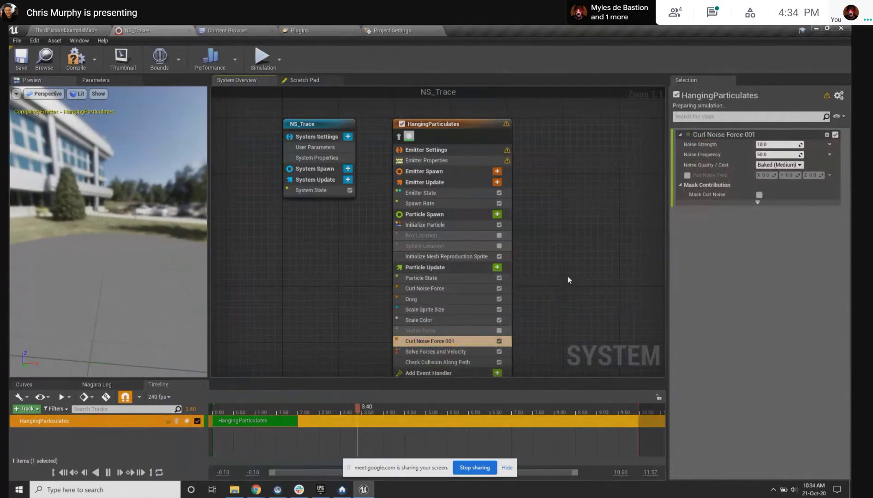
pyautogui.click(779, 145)
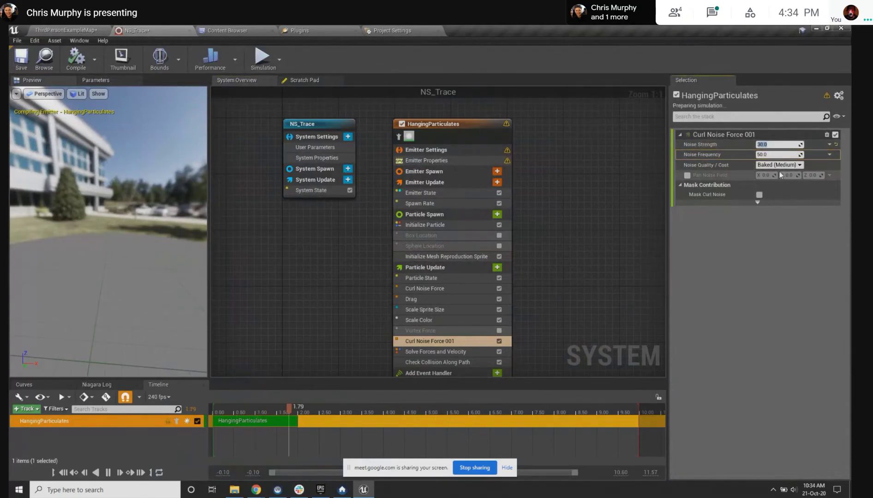
pyautogui.click(778, 155)
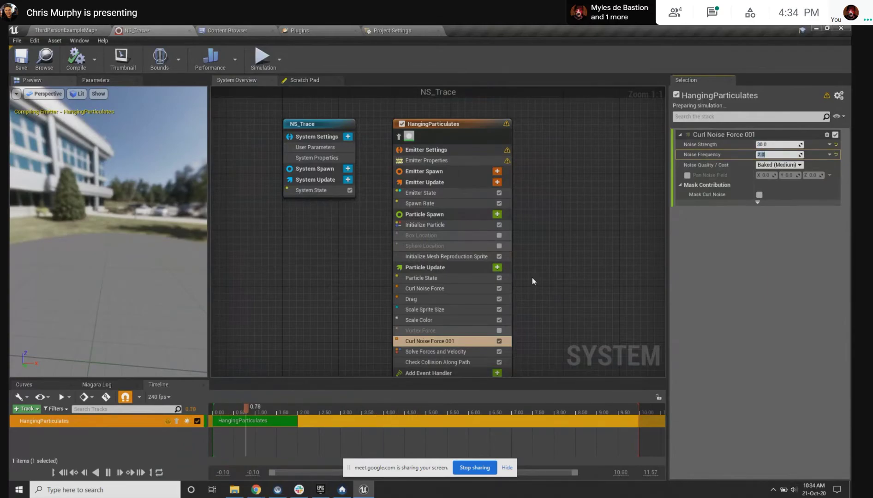
pyautogui.click(497, 268)
pyautogui.write('dr')
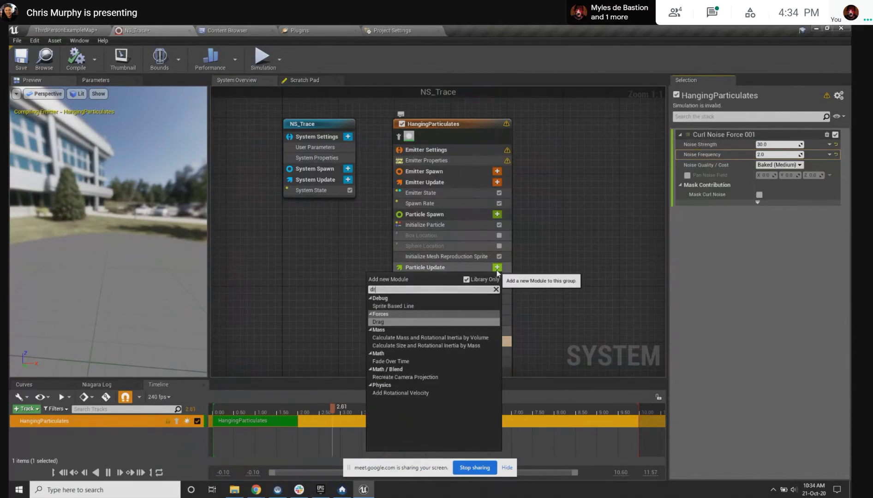
pyautogui.press('Return')
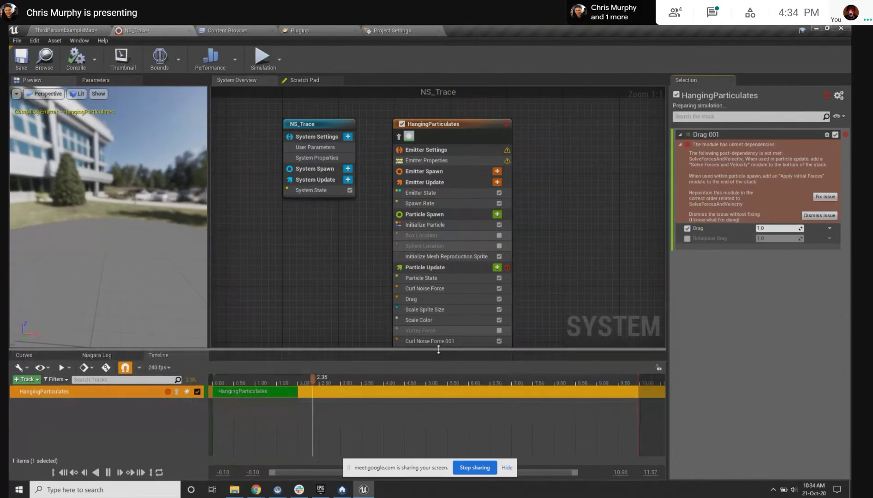
pyautogui.moveTo(527, 354); pyautogui.dragTo(551, 290, button='right')
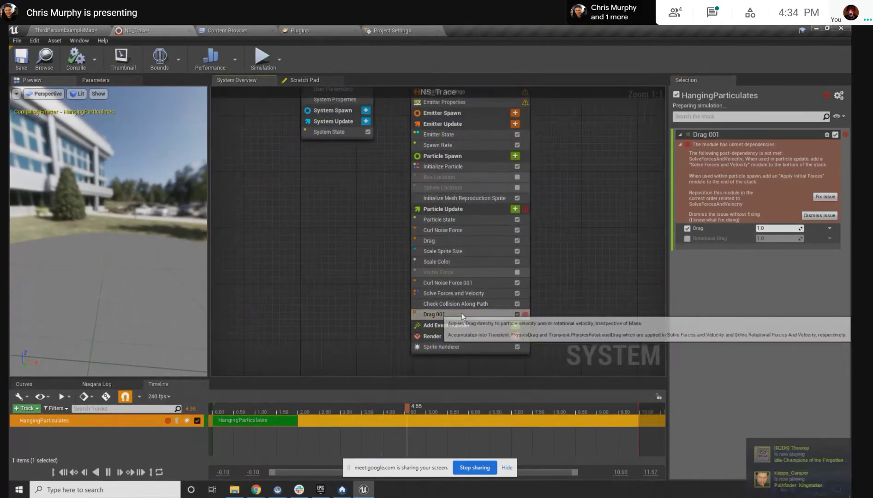
pyautogui.press('Delete')
# Move the second Curl Noise Force module up to directly below the first one in Particle Update
pyautogui.click(465, 283)
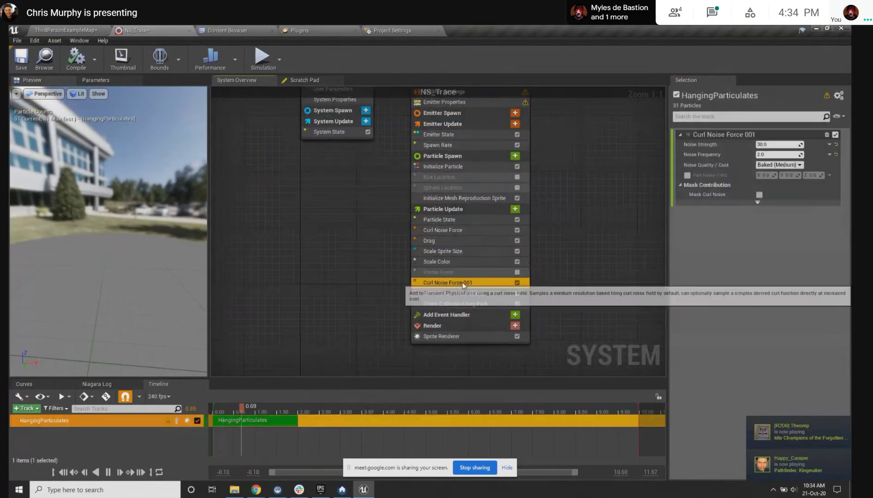
pyautogui.moveTo(464, 282); pyautogui.dragTo(457, 235)
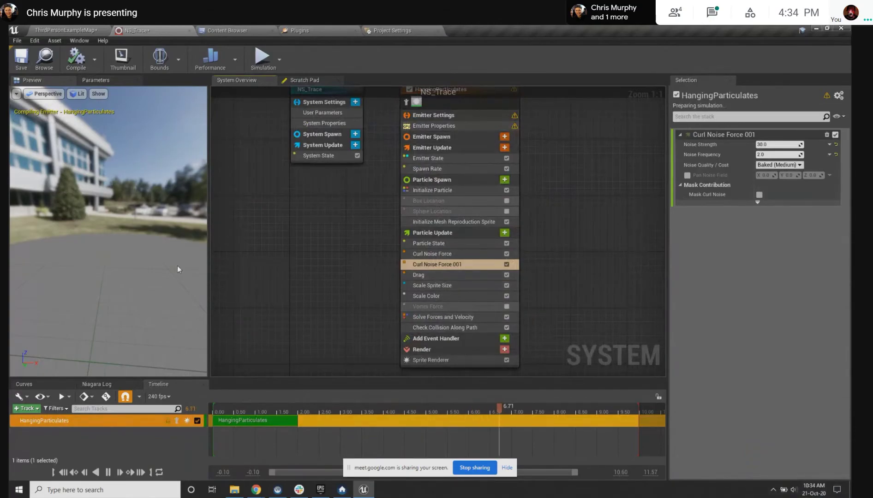
pyautogui.moveTo(177, 266); pyautogui.dragTo(180, 271)
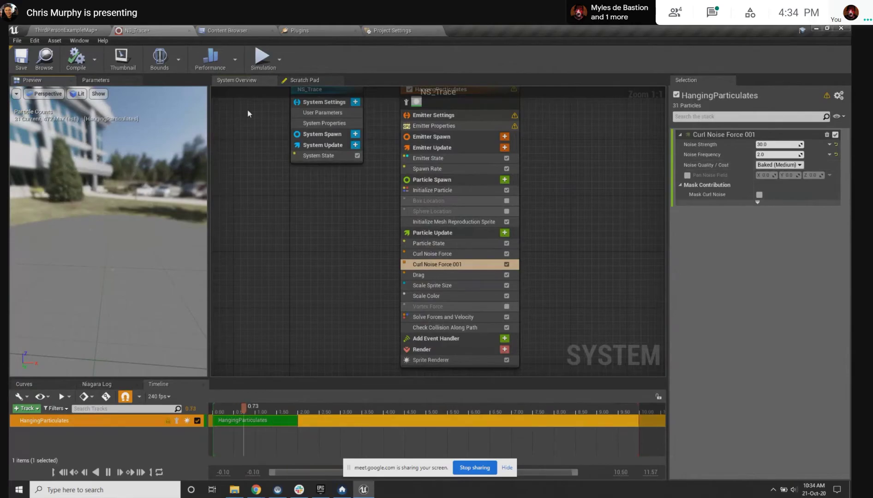
# Inspect the curl noise motion of the particles around the ThirdPersonCharacter in the level from several angles
pyautogui.click(50, 29)
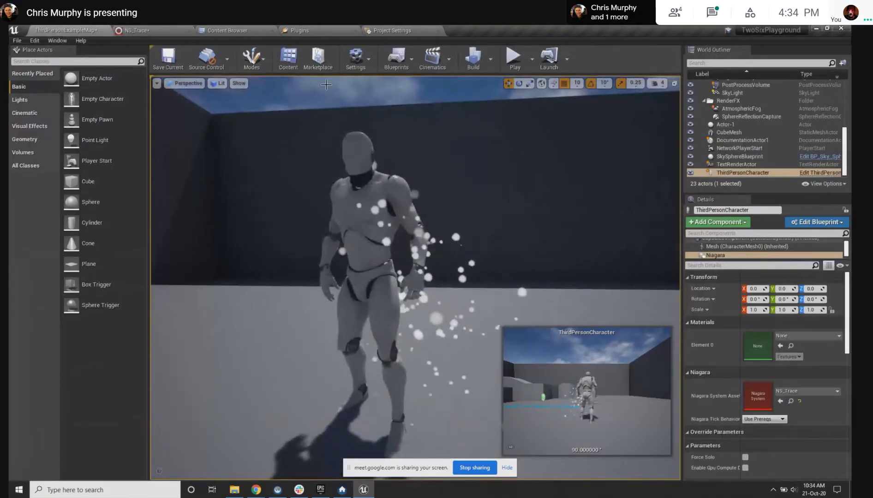
pyautogui.moveTo(385, 207); pyautogui.dragTo(403, 220, button='right')
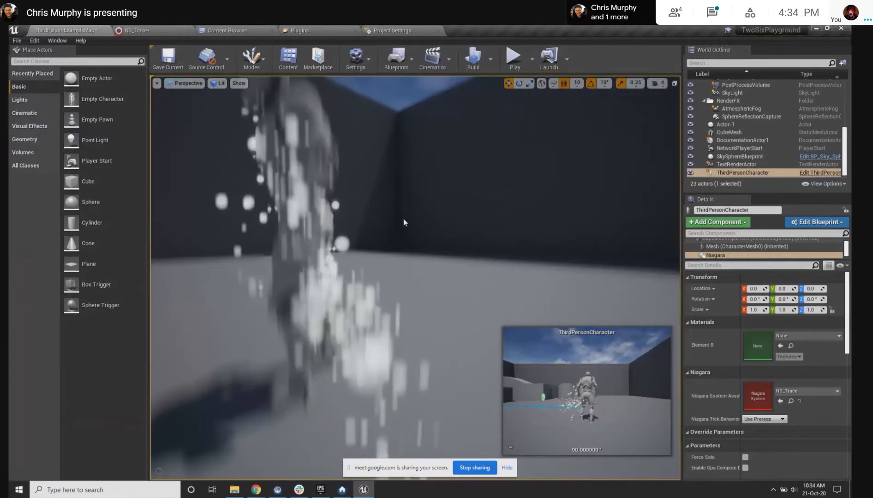
pyautogui.moveTo(403, 223)
pyautogui.mouseDown()
pyautogui.moveTo(388, 210)
pyautogui.moveTo(418, 219)
pyautogui.mouseUp()
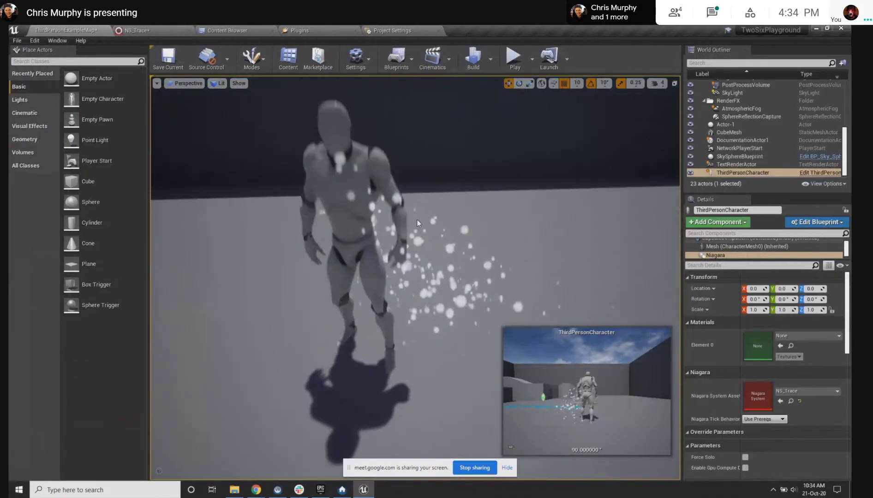
# Reset the second Curl Noise Force's Noise Frequency to the default 50 and check the particles in the level
pyautogui.click(166, 28)
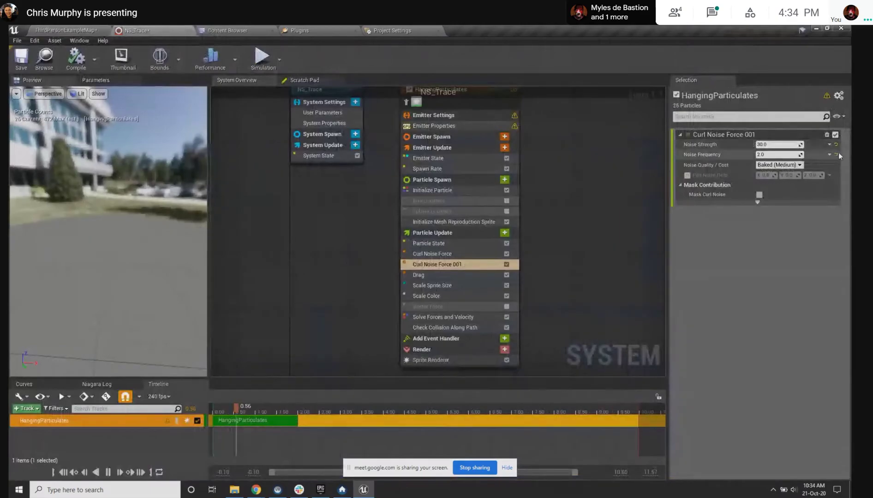
pyautogui.click(69, 30)
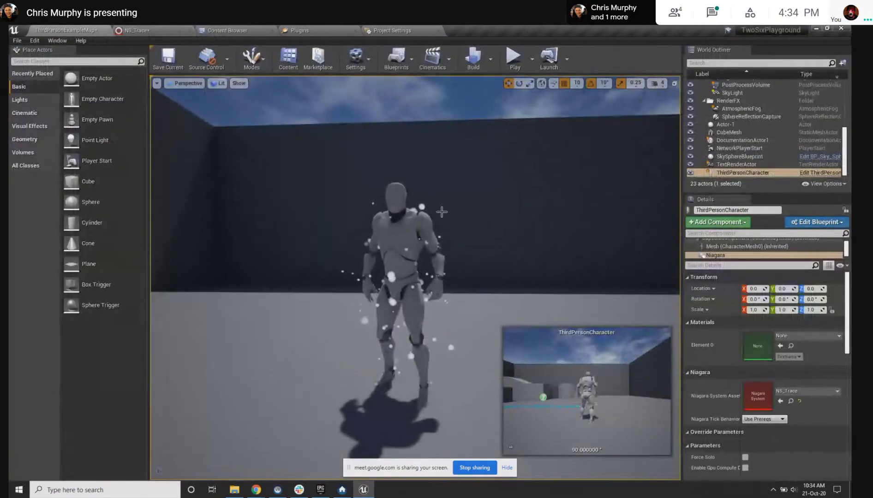
# Set the Sprite Renderer's Position Binding to the particle attribute ProjectedPosition
pyautogui.click(147, 29)
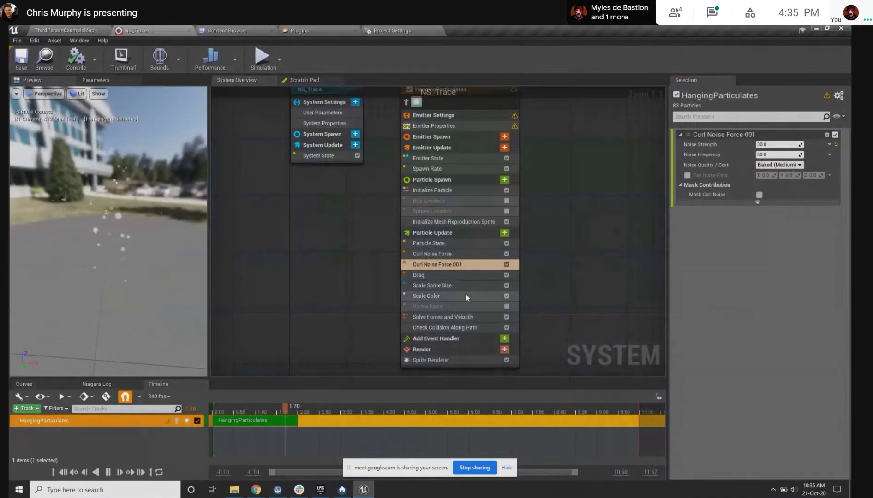
pyautogui.click(484, 360)
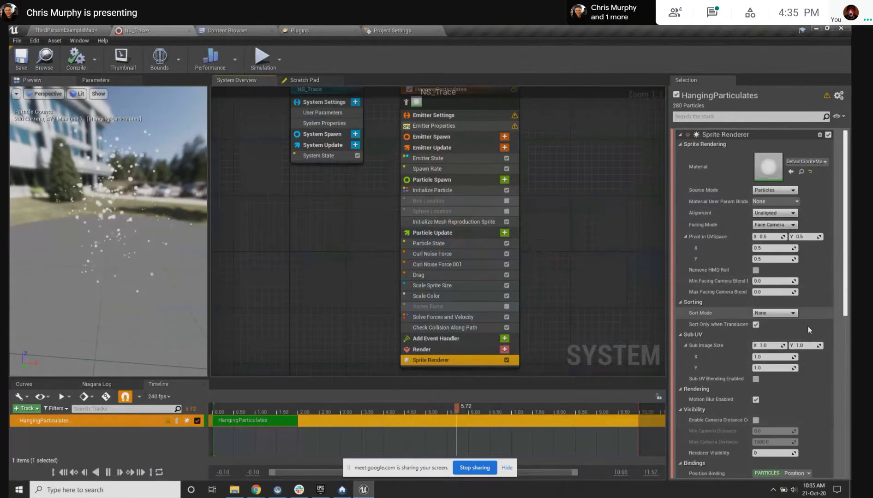
pyautogui.scroll(-5, 811, 351)
pyautogui.click(810, 349)
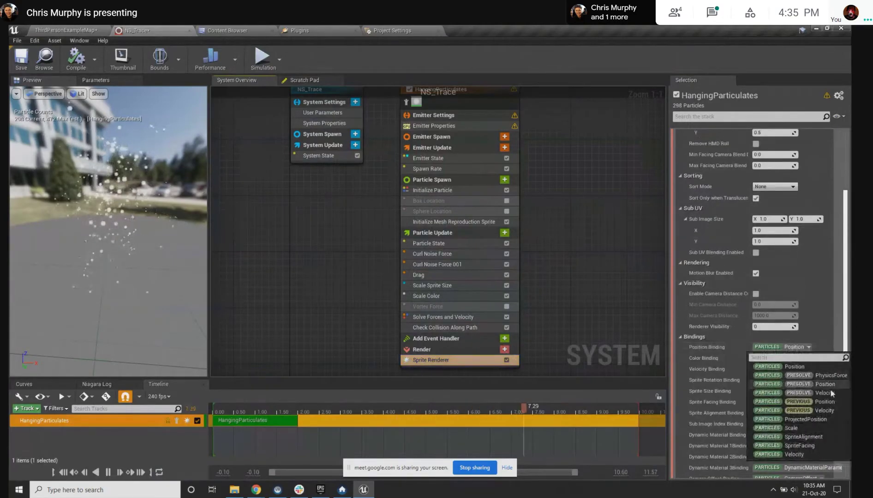
pyautogui.click(799, 420)
# Inspect the projected sprites up close on the ThirdPersonCharacter in the level and recheck the NS_Trace emitter stack
pyautogui.click(76, 31)
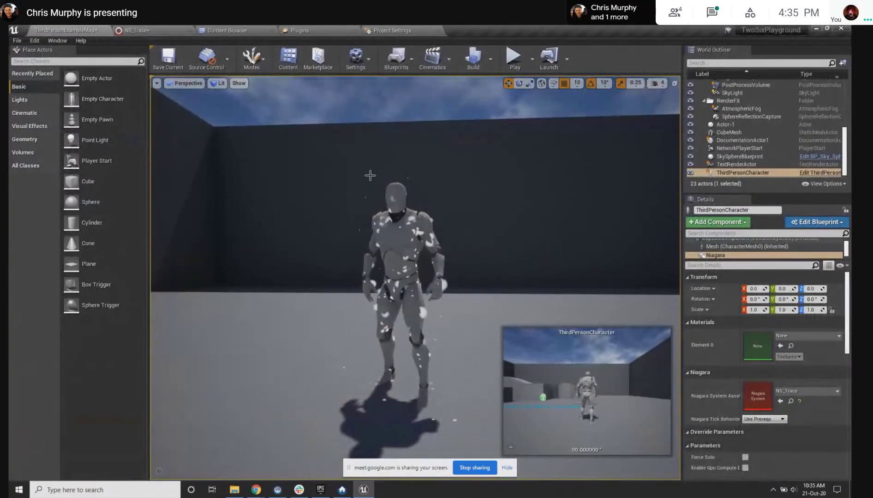
pyautogui.scroll(3, 390, 179)
pyautogui.moveTo(392, 182)
pyautogui.mouseDown(button='right')
pyautogui.moveTo(389, 162)
pyautogui.moveTo(384, 166)
pyautogui.mouseUp(button='right')
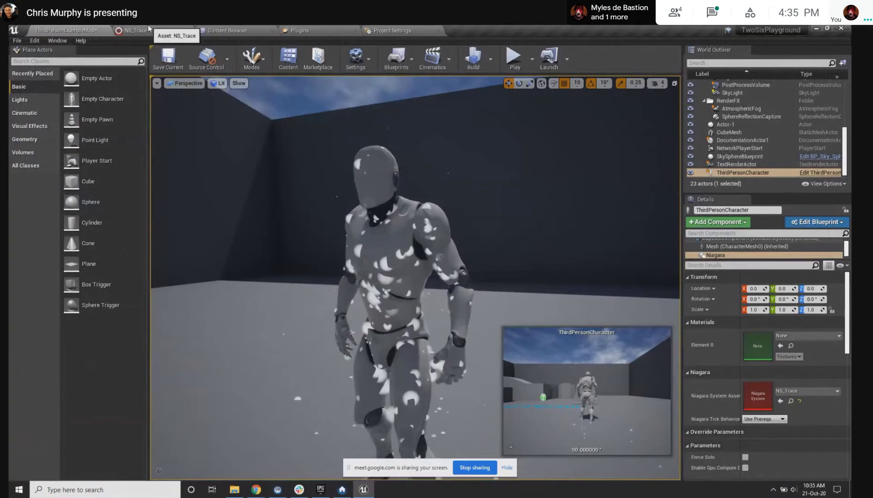
pyautogui.click(226, 30)
pyautogui.doubleClick(328, 81)
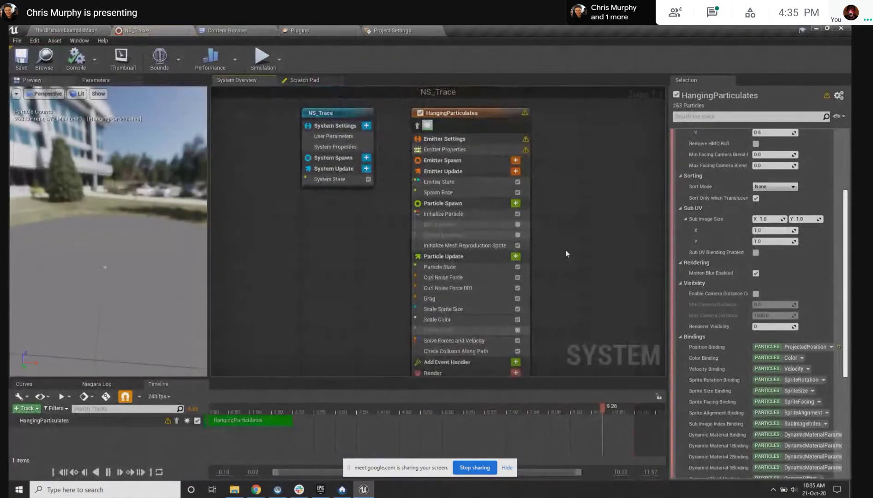
pyautogui.moveTo(565, 249); pyautogui.dragTo(564, 222, button='right')
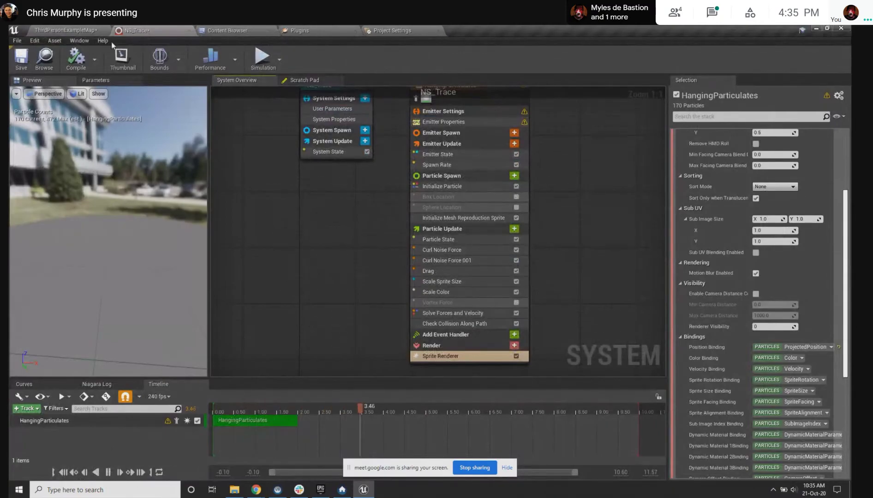
pyautogui.click(82, 30)
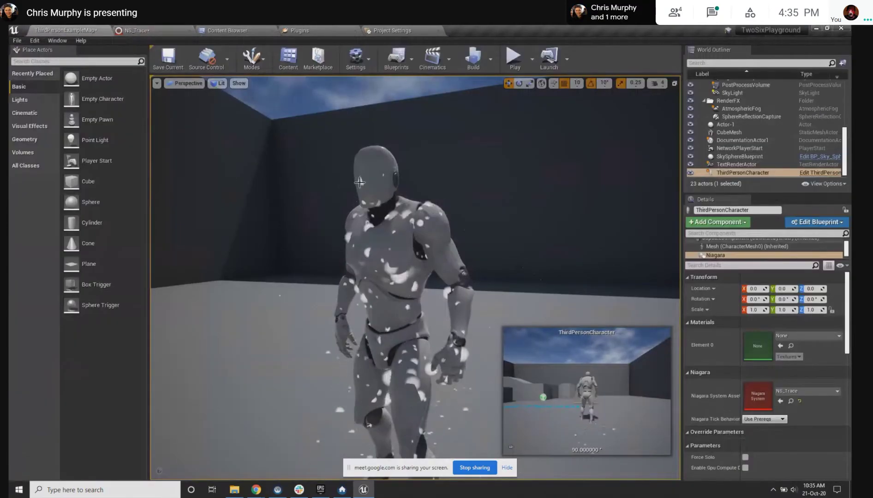
# Open the Check Collision Along Path module's scratch pad graph from the NS_Trace emitter
pyautogui.click(143, 30)
pyautogui.click(461, 229)
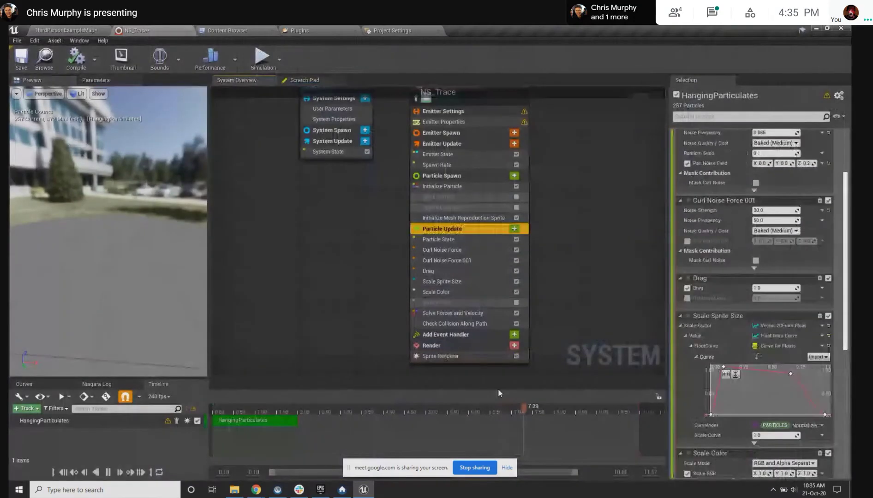
pyautogui.click(504, 352)
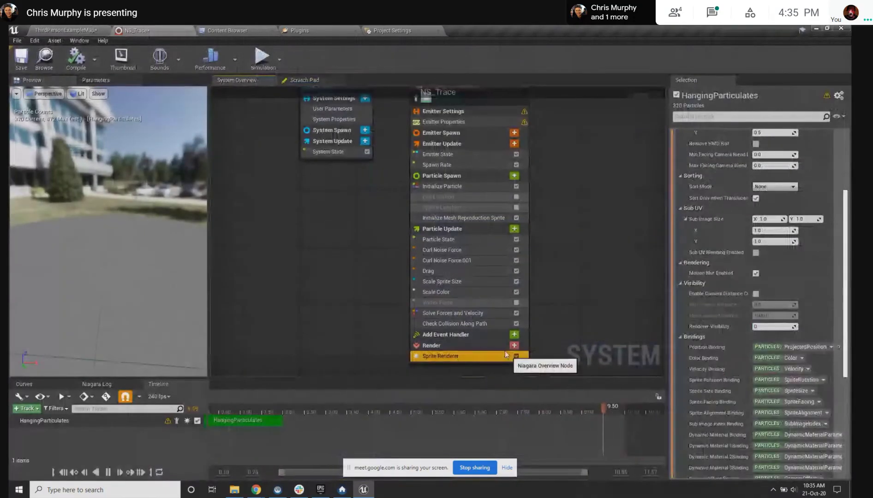
pyautogui.doubleClick(467, 324)
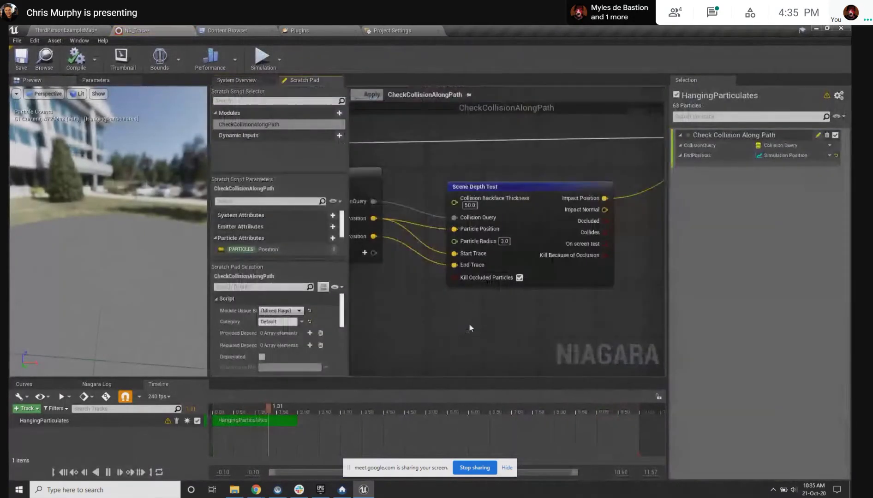
# Connect the Scene Depth Test's Impact Normal output to a new input on the Map Set node
pyautogui.scroll(-4, 533, 206)
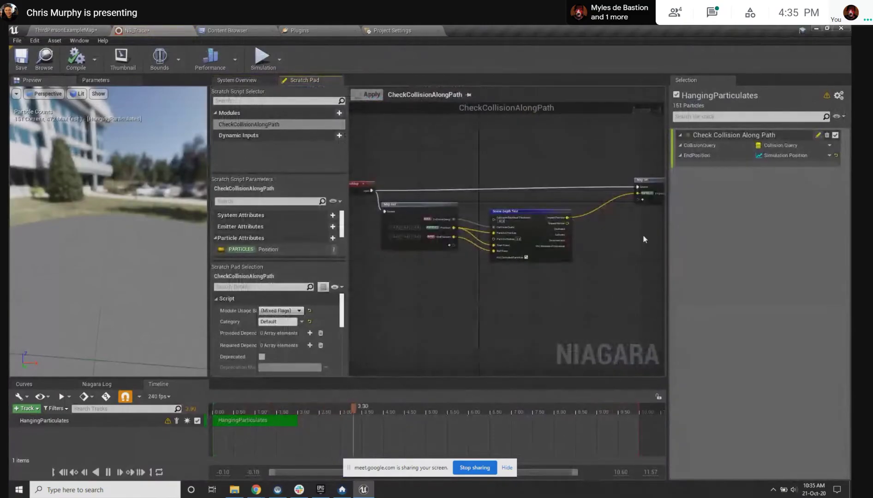
pyautogui.moveTo(618, 272); pyautogui.dragTo(439, 279, button='right')
pyautogui.scroll(4, 482, 228)
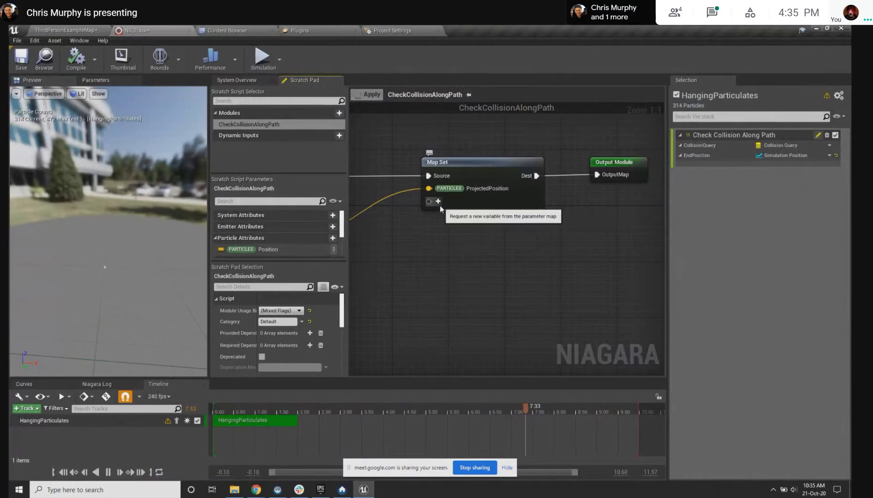
pyautogui.moveTo(417, 277); pyautogui.dragTo(534, 283, button='right')
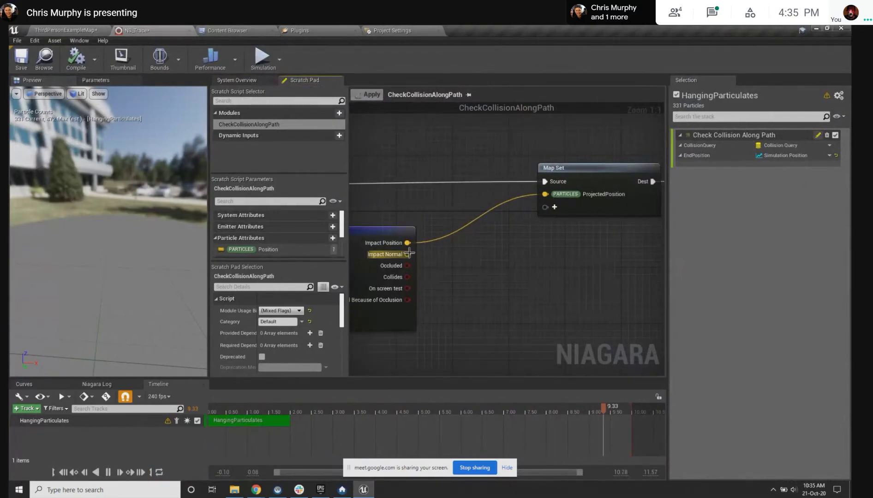
pyautogui.moveTo(407, 254); pyautogui.dragTo(548, 206)
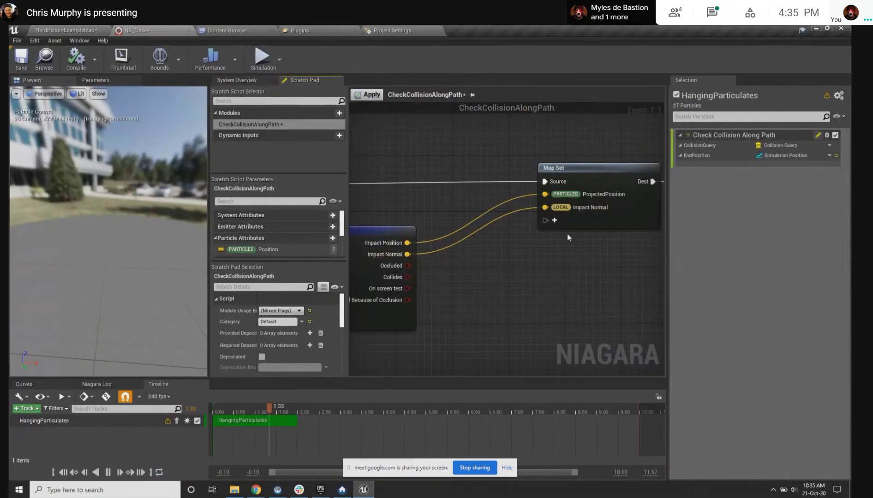
# Change the Impact Normal input on the Map Set node from the LOCAL to the PARTICLES namespace
pyautogui.rightClick(561, 207)
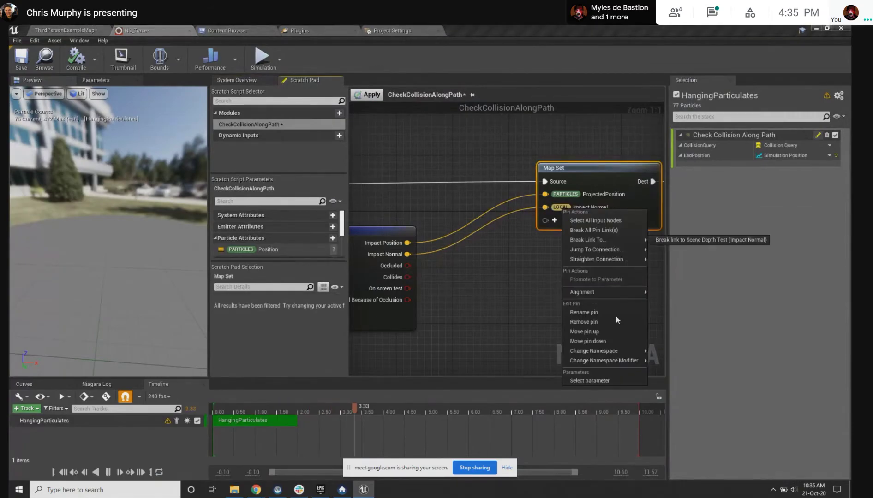
pyautogui.moveTo(616, 353)
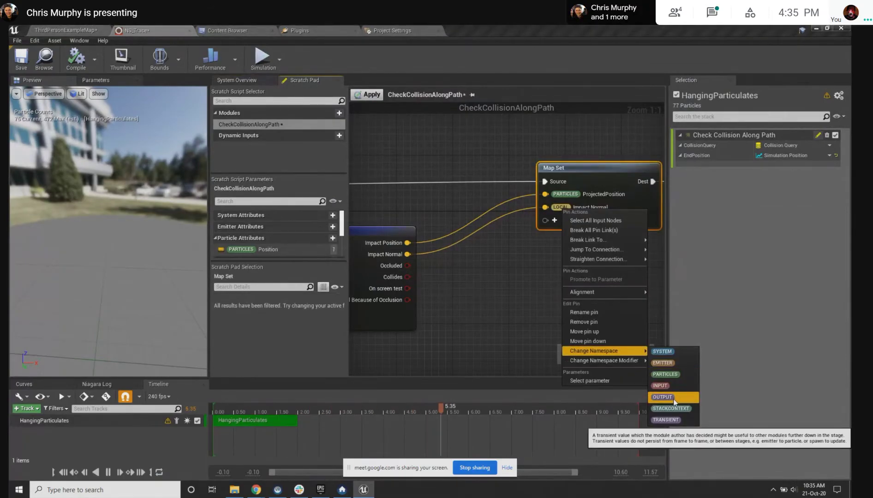
pyautogui.click(669, 375)
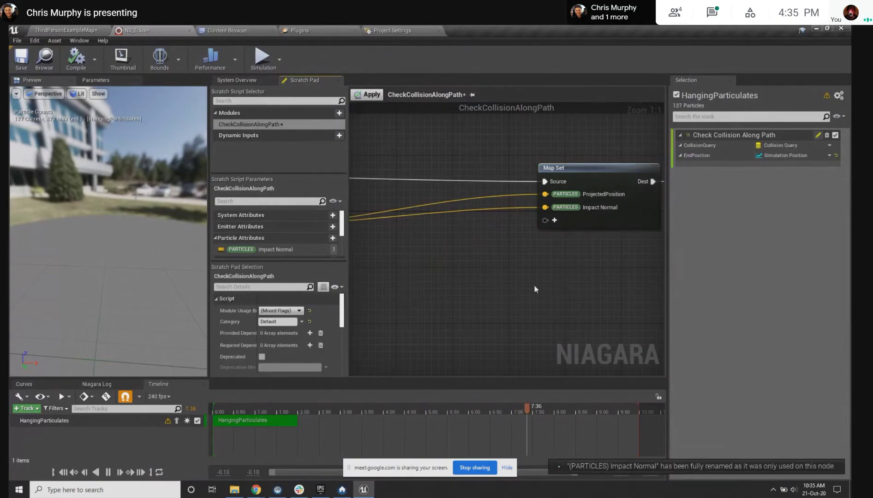
pyautogui.moveTo(534, 286); pyautogui.dragTo(613, 292, button='right')
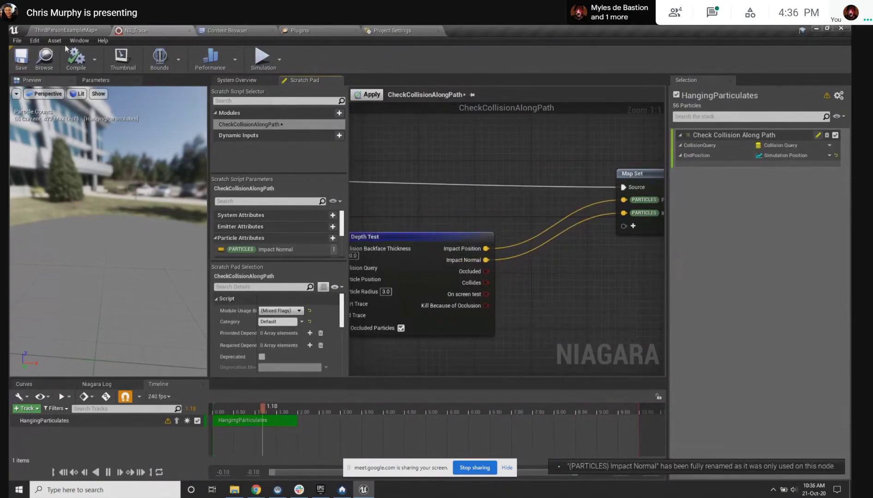
pyautogui.moveTo(445, 193); pyautogui.dragTo(415, 187, button='right')
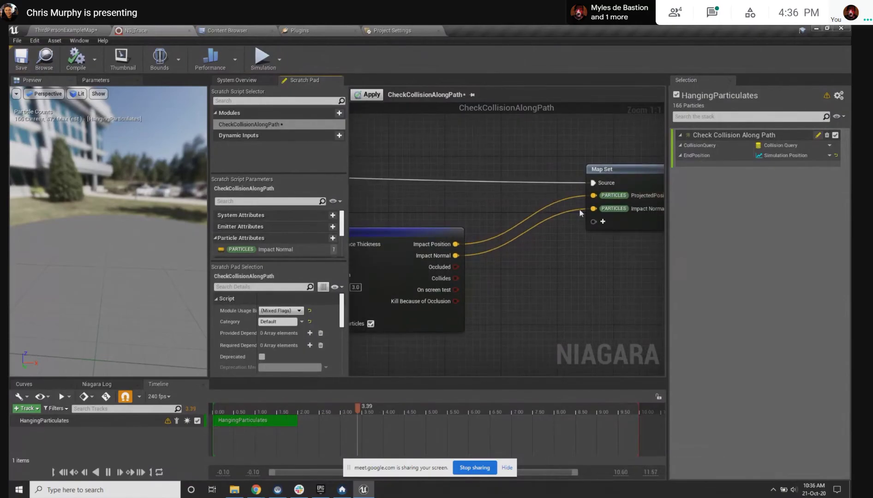
# Check the projected sprites on the ThirdPersonCharacter in the level and return to the NS_Trace system overview
pyautogui.click(248, 80)
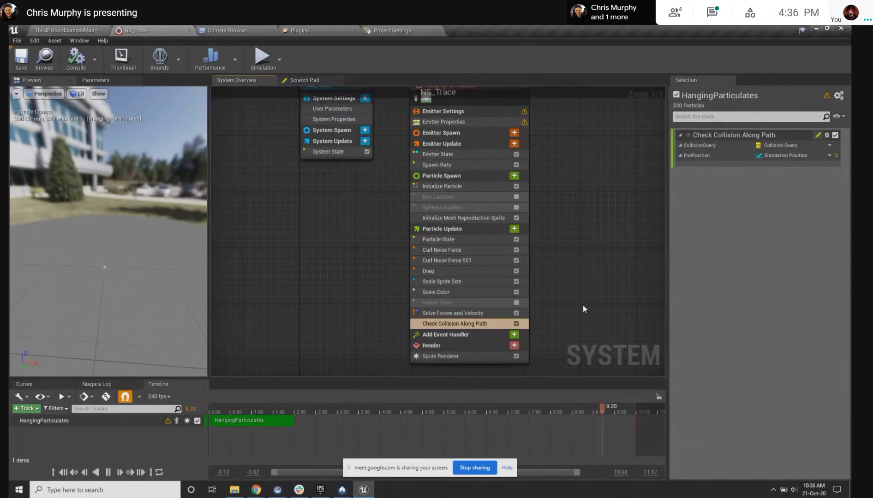
pyautogui.click(82, 27)
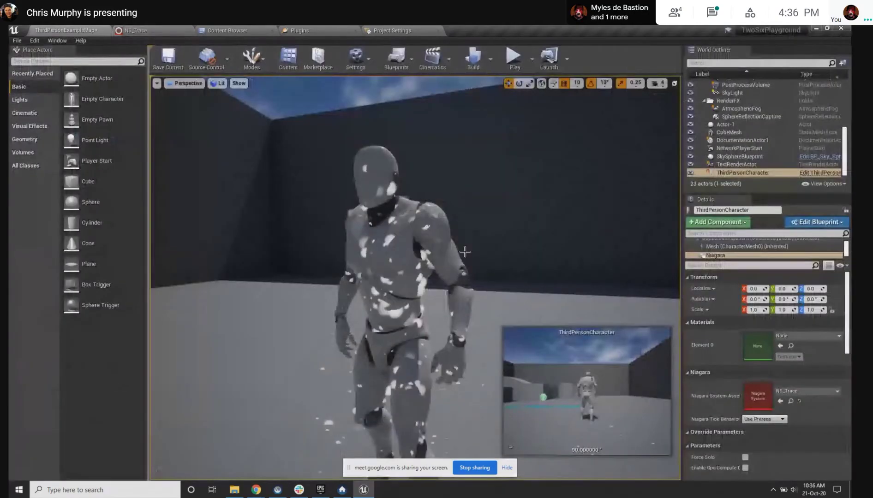
pyautogui.click(139, 30)
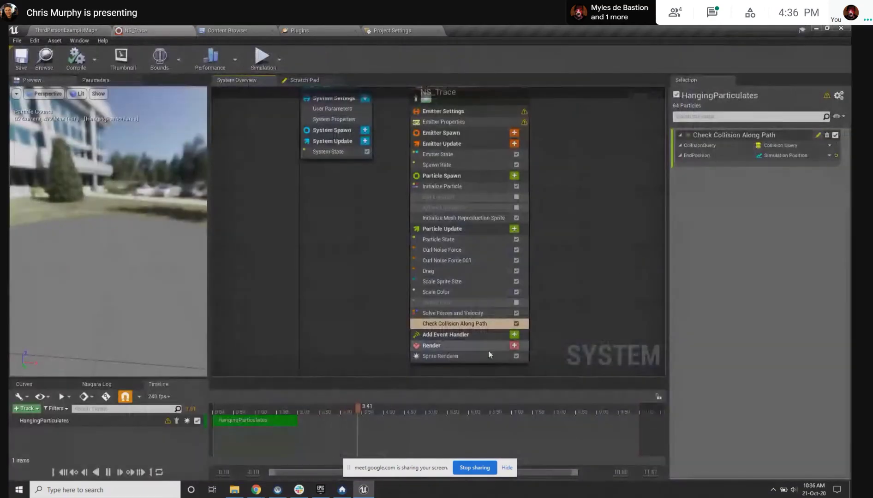
# Set the Sprite Renderer's Facing Mode to Custom Facing Vector with its Alignment on Unaligned
pyautogui.click(461, 357)
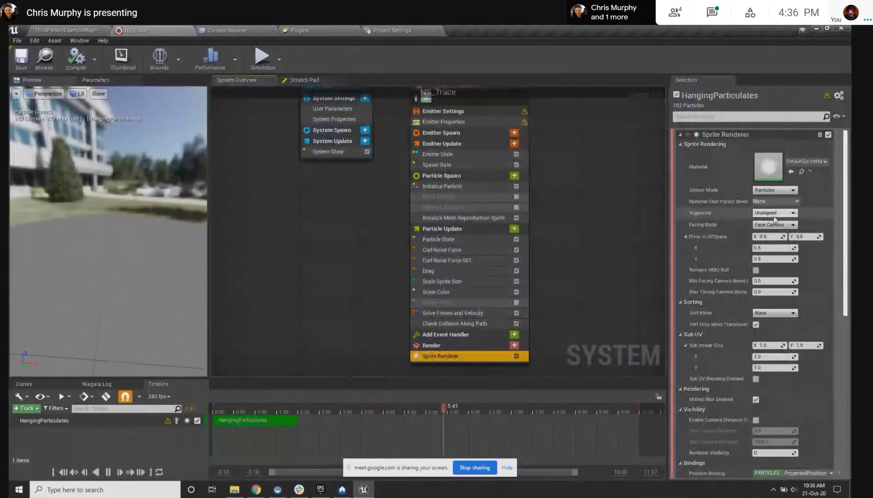
pyautogui.click(774, 212)
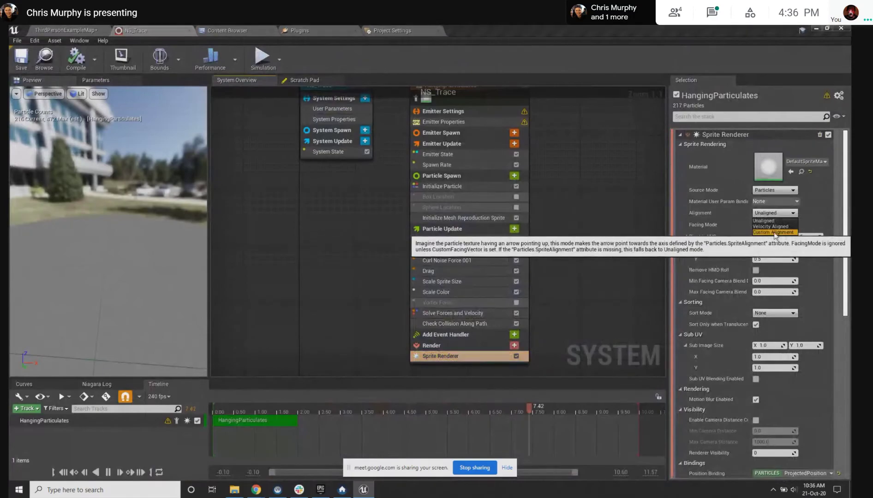
pyautogui.click(774, 232)
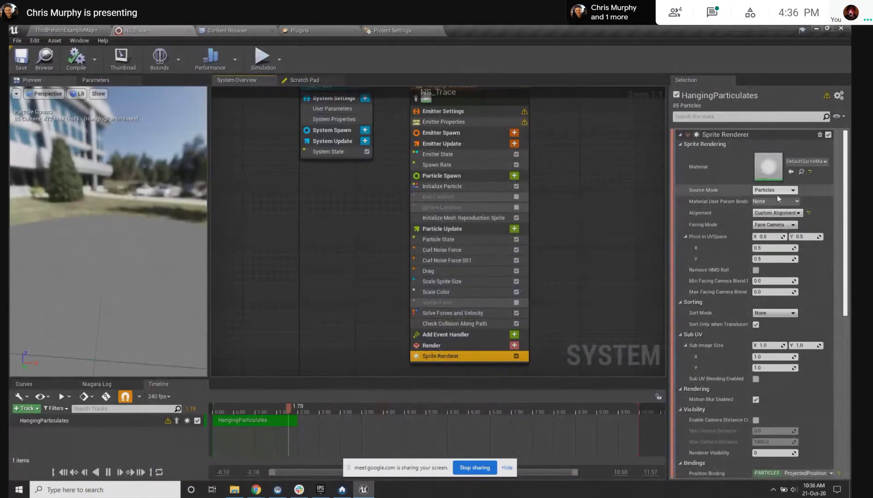
pyautogui.click(774, 225)
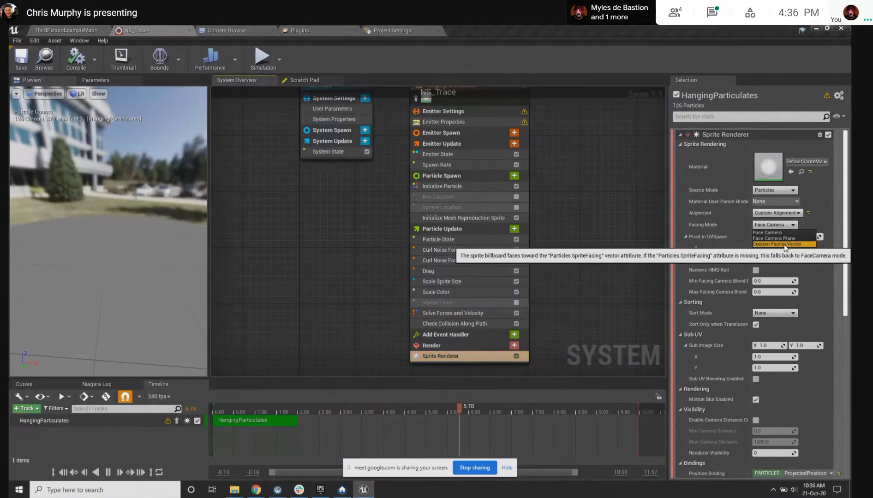
pyautogui.click(784, 244)
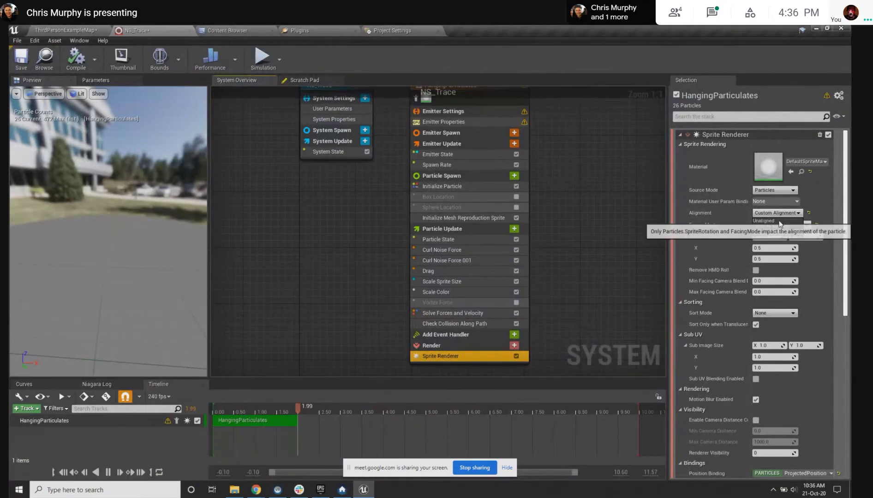
pyautogui.click(775, 220)
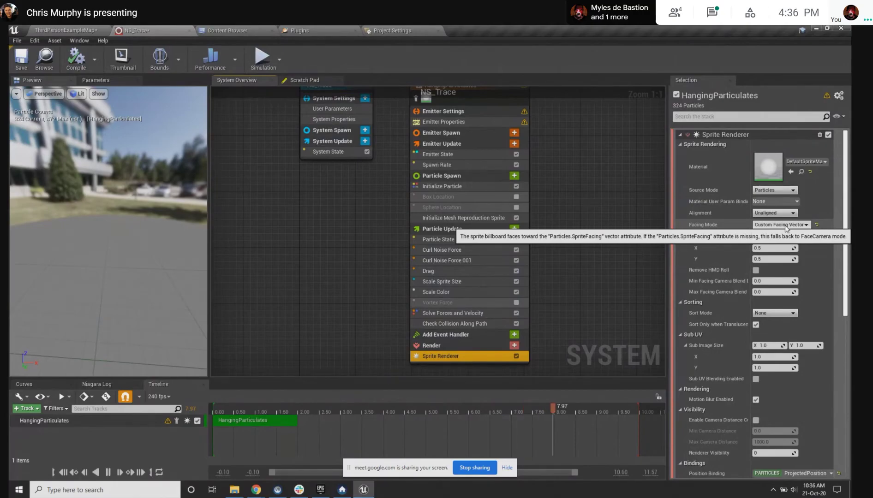
pyautogui.scroll(-6, 780, 301)
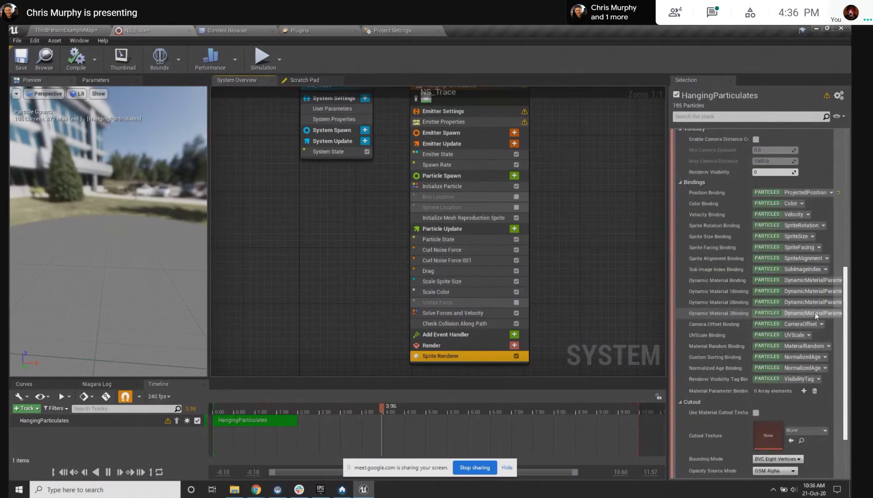
pyautogui.scroll(-4, 815, 313)
pyautogui.scroll(2, 811, 310)
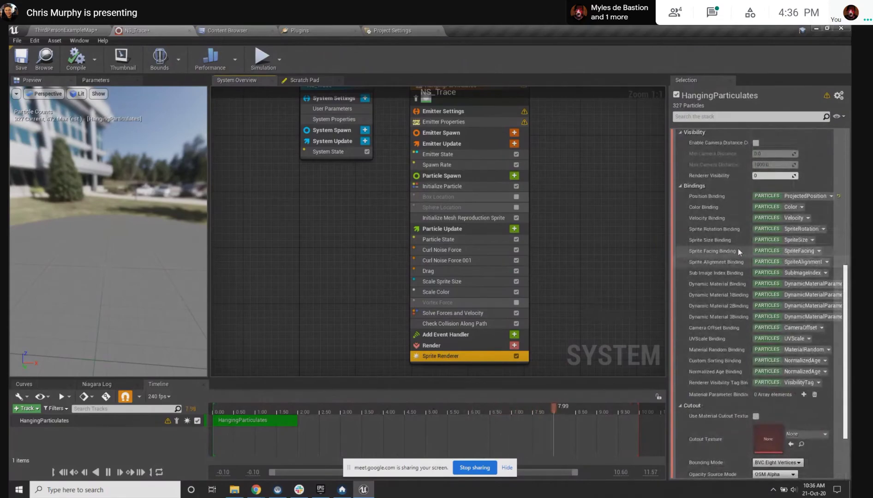
pyautogui.click(805, 262)
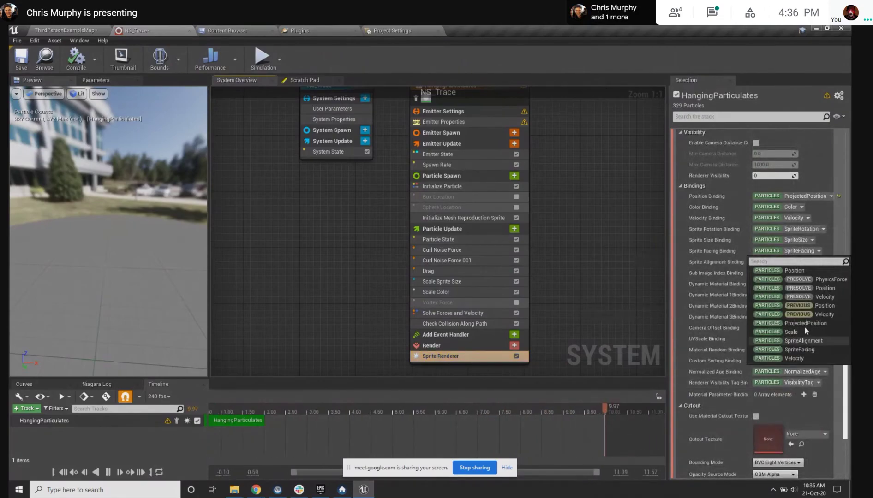
pyautogui.click(803, 341)
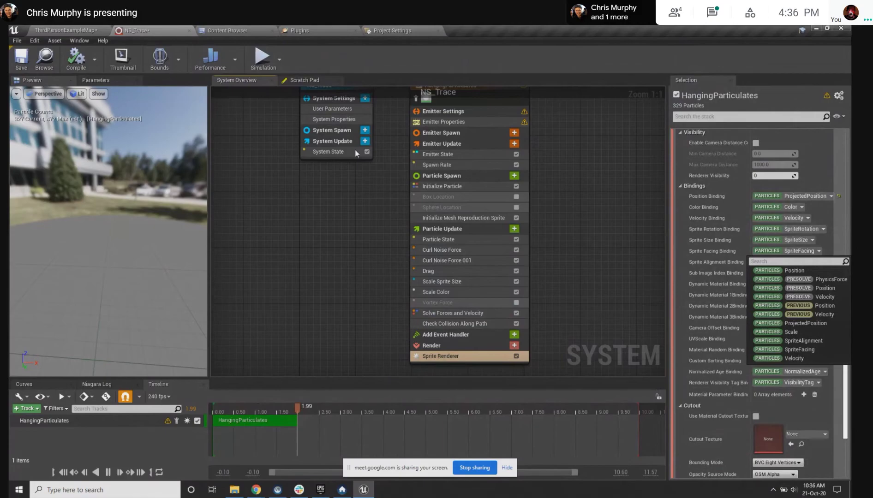
# Apply the CheckCollisionAlongPath script changes and set the Sprite Renderer's Sprite Alignment Binding to the particle attribute Impact Normal
pyautogui.click(304, 81)
pyautogui.click(364, 96)
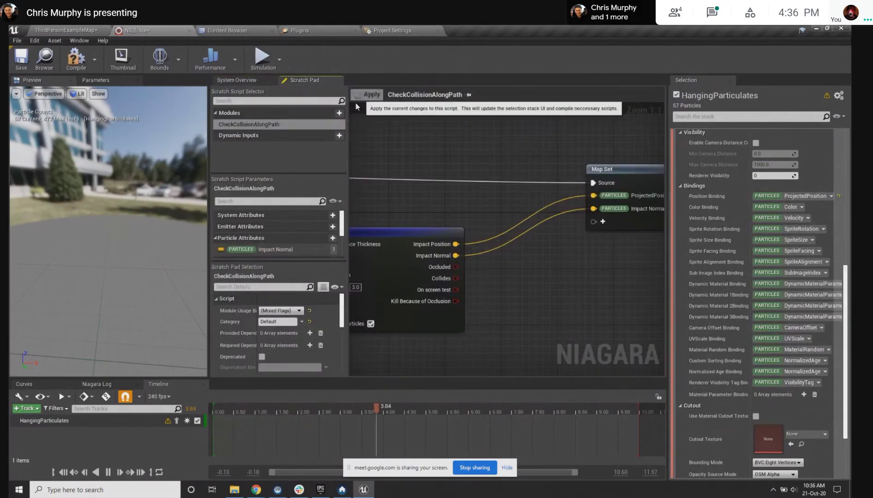
pyautogui.click(262, 82)
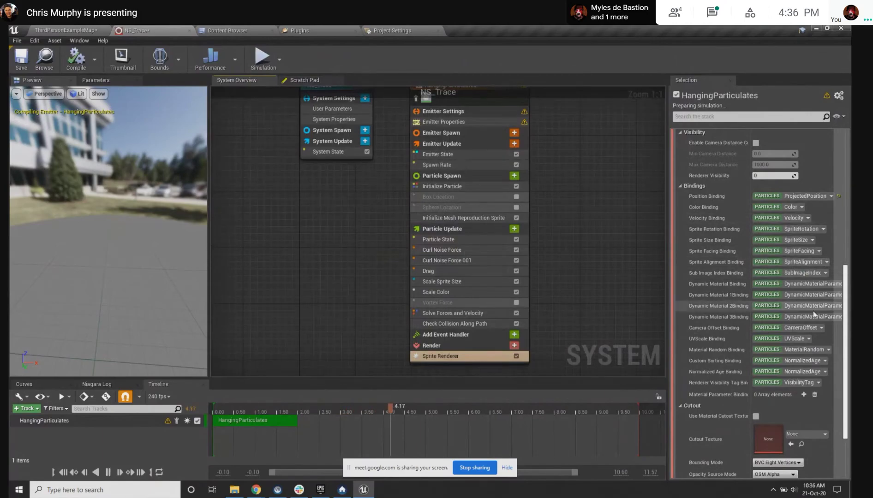
pyautogui.click(802, 262)
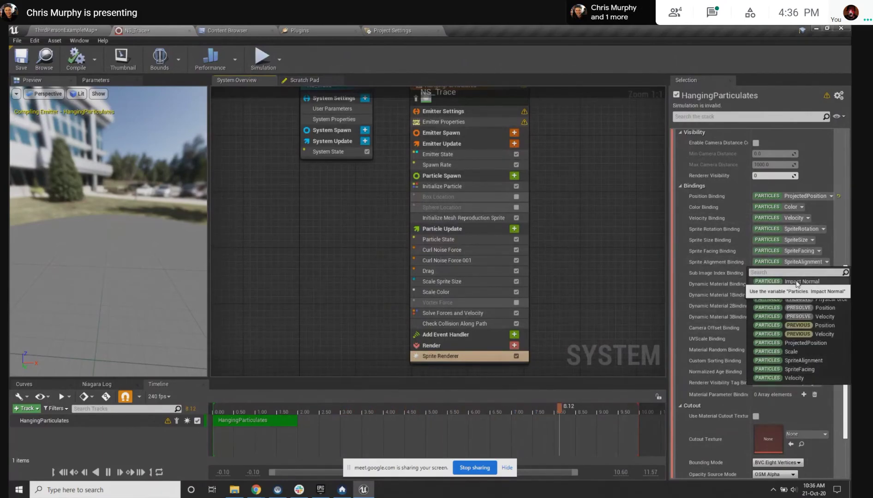
pyautogui.click(803, 282)
# Inspect the orientation of the sprites up close on the ThirdPersonCharacter in the level
pyautogui.click(55, 28)
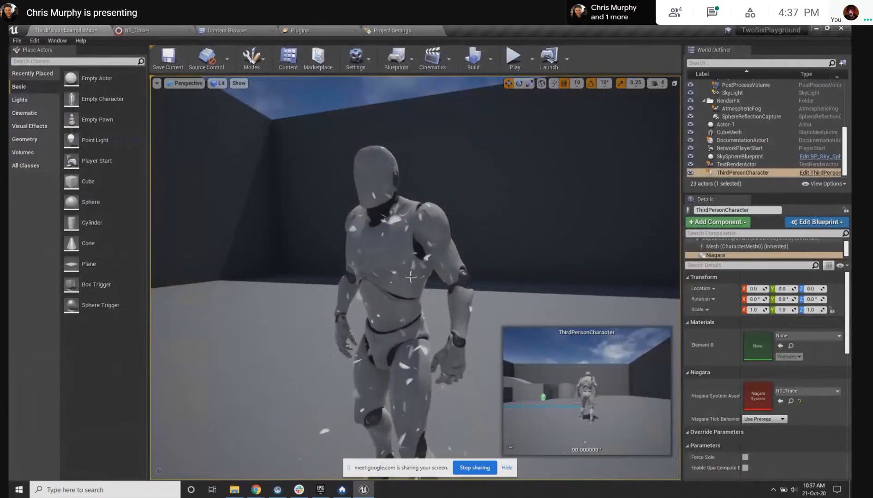
pyautogui.scroll(4, 411, 277)
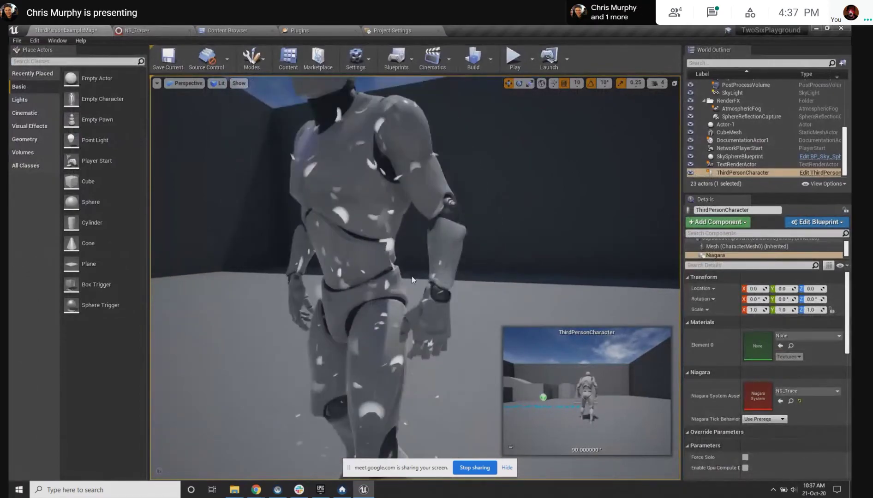
pyautogui.scroll(-2, 411, 277)
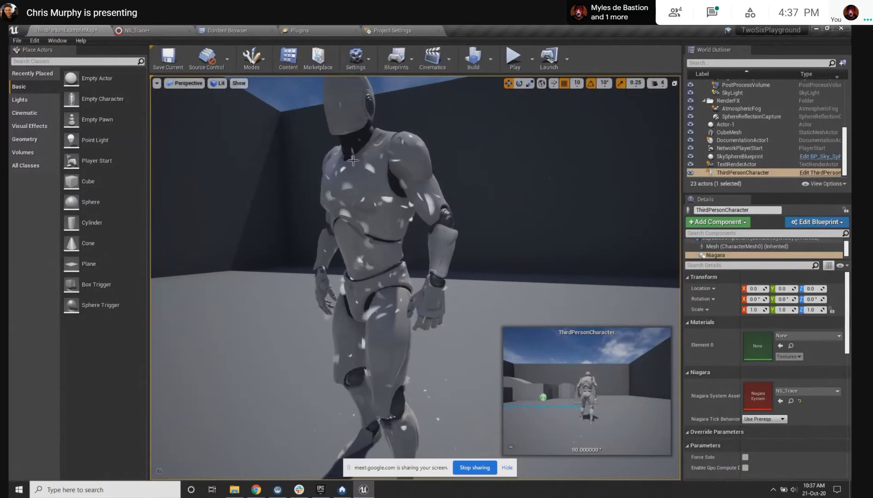
# Examine the Scene Depth Test connections in the CheckCollisionAlongPath graph and recheck the sprites in the level
pyautogui.click(170, 29)
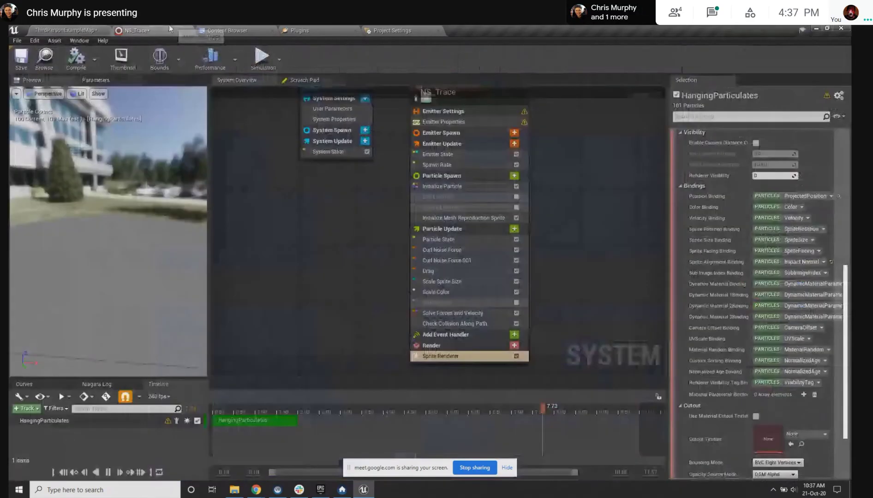
pyautogui.click(308, 82)
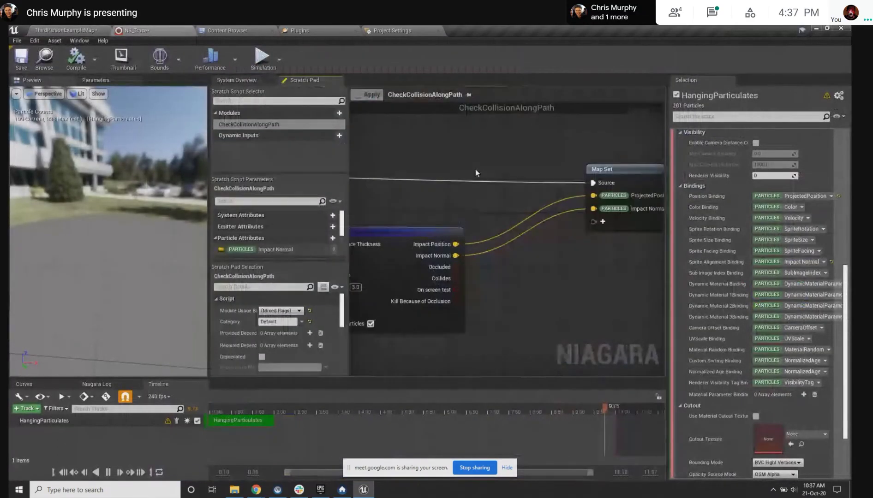
pyautogui.moveTo(481, 180); pyautogui.dragTo(608, 149, button='right')
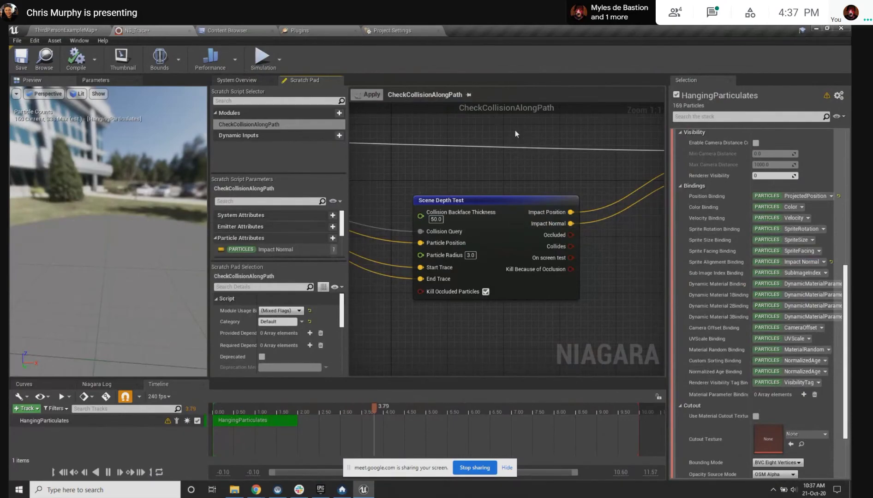
pyautogui.moveTo(519, 130); pyautogui.dragTo(376, 167, button='right')
pyautogui.moveTo(538, 171); pyautogui.dragTo(598, 153, button='right')
pyautogui.click(66, 31)
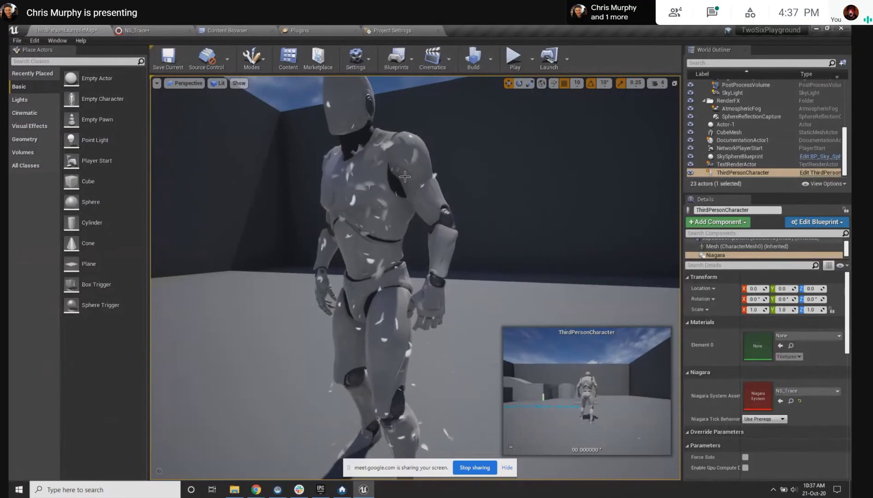
# Return to the CheckCollisionAlongPath graph and enlarge its area to show the nodes through to Output Module
pyautogui.click(144, 28)
pyautogui.scroll(-4, 537, 233)
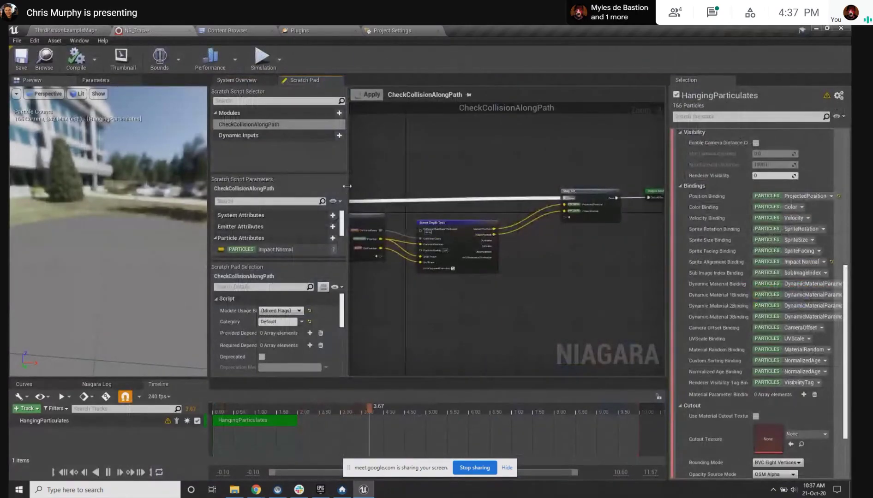
pyautogui.moveTo(346, 187); pyautogui.dragTo(307, 187)
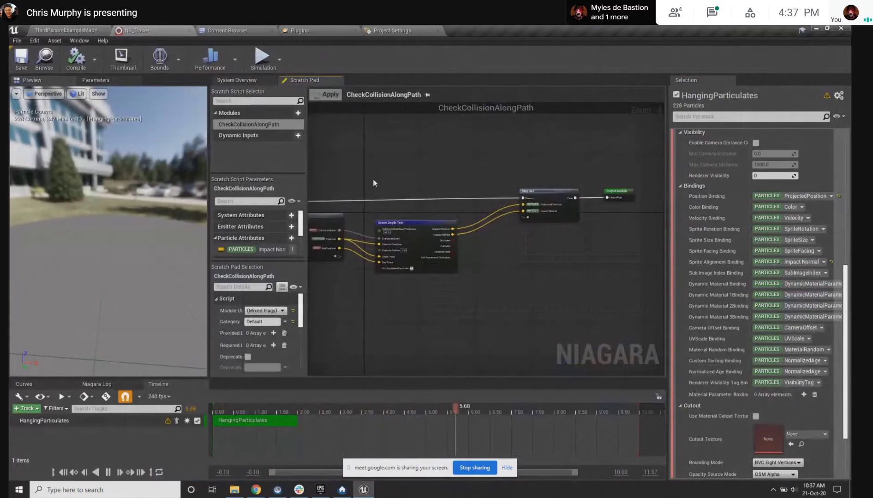
pyautogui.moveTo(373, 179); pyautogui.dragTo(399, 182, button='right')
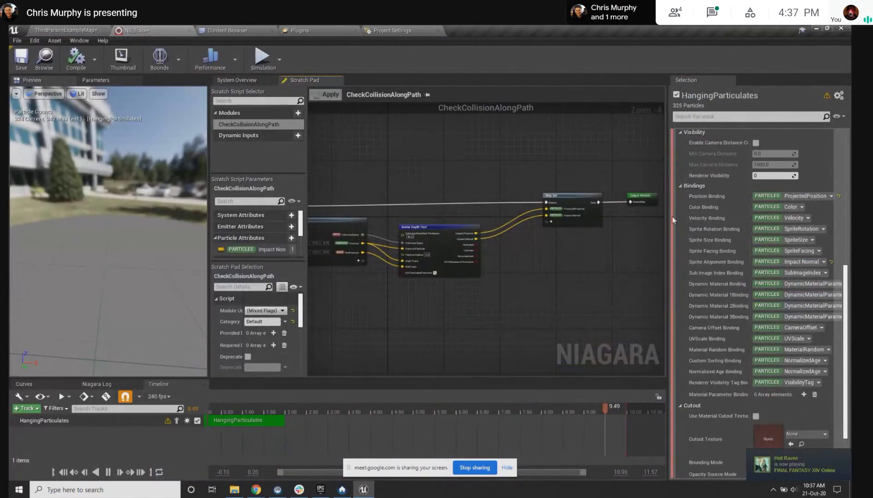
pyautogui.moveTo(676, 212); pyautogui.dragTo(690, 213)
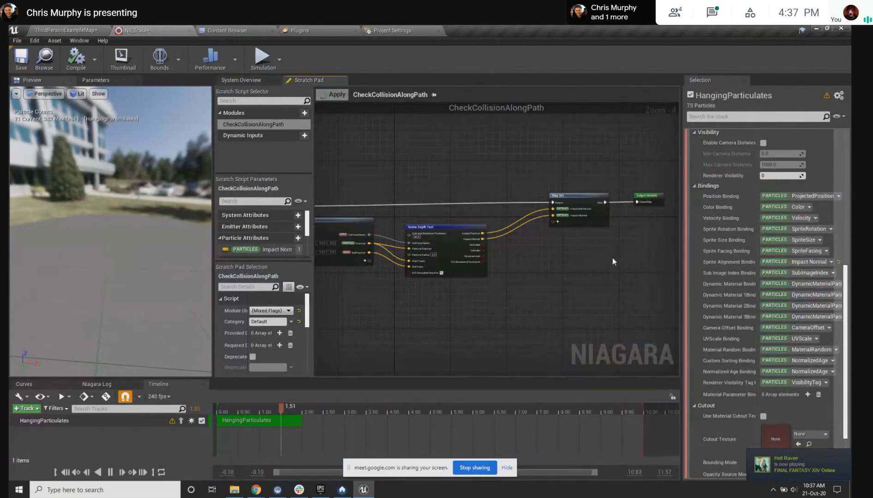